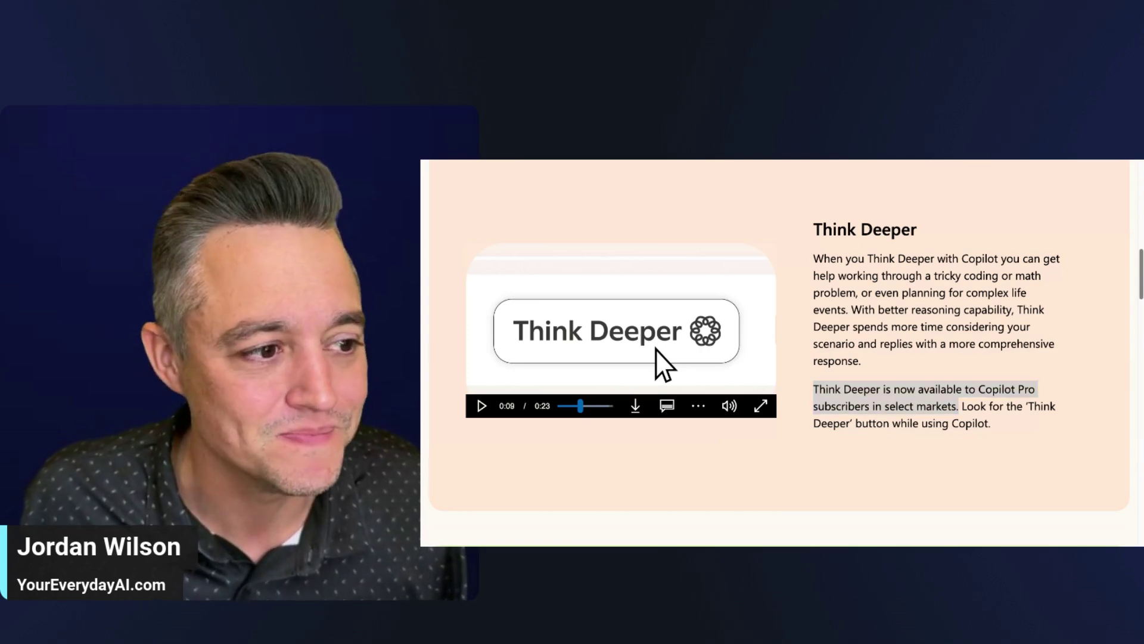
Step: Switch to the Everyday AI website and browse its episode list down to episodes 366 through 368
key("ctrl+Tab")
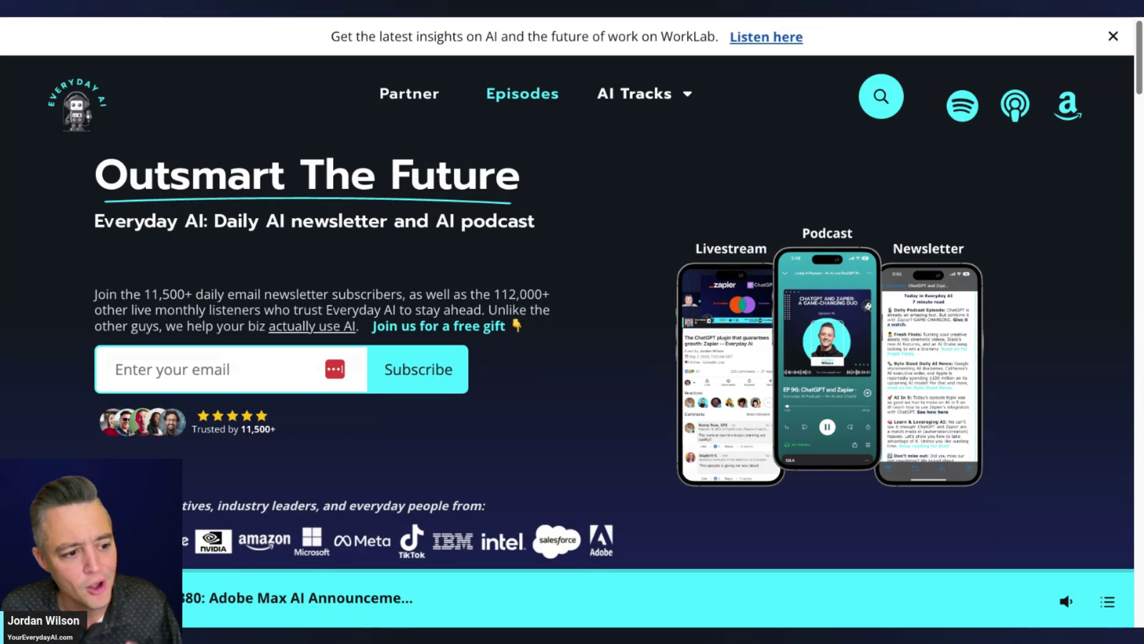
left_click(522, 93)
scroll(690, 271, "down", 10)
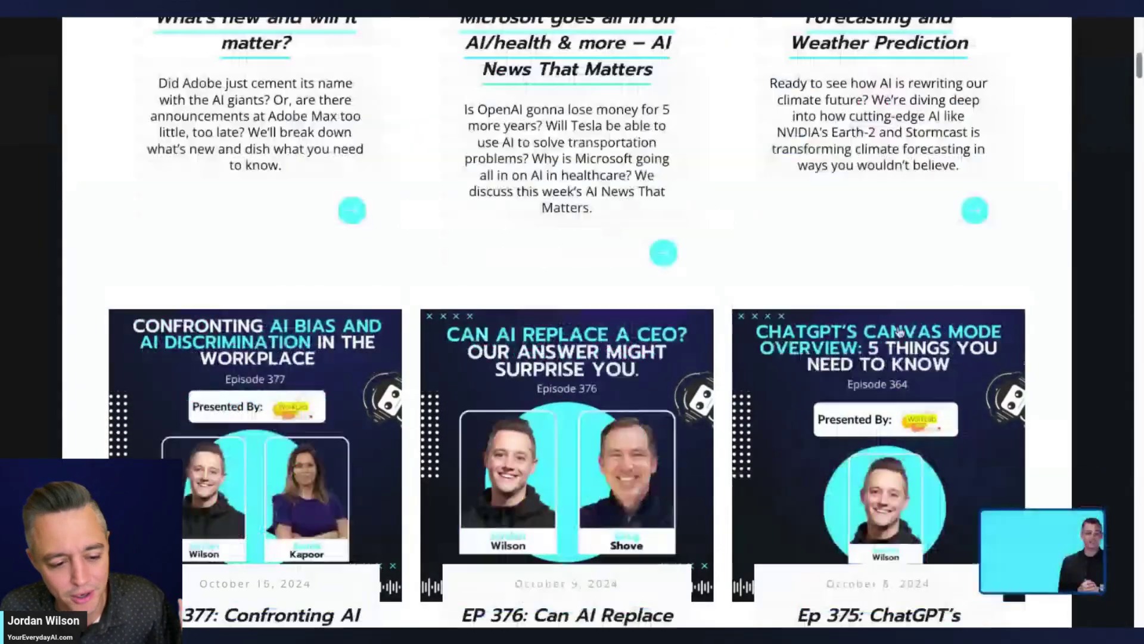
scroll(900, 331, "down", 20)
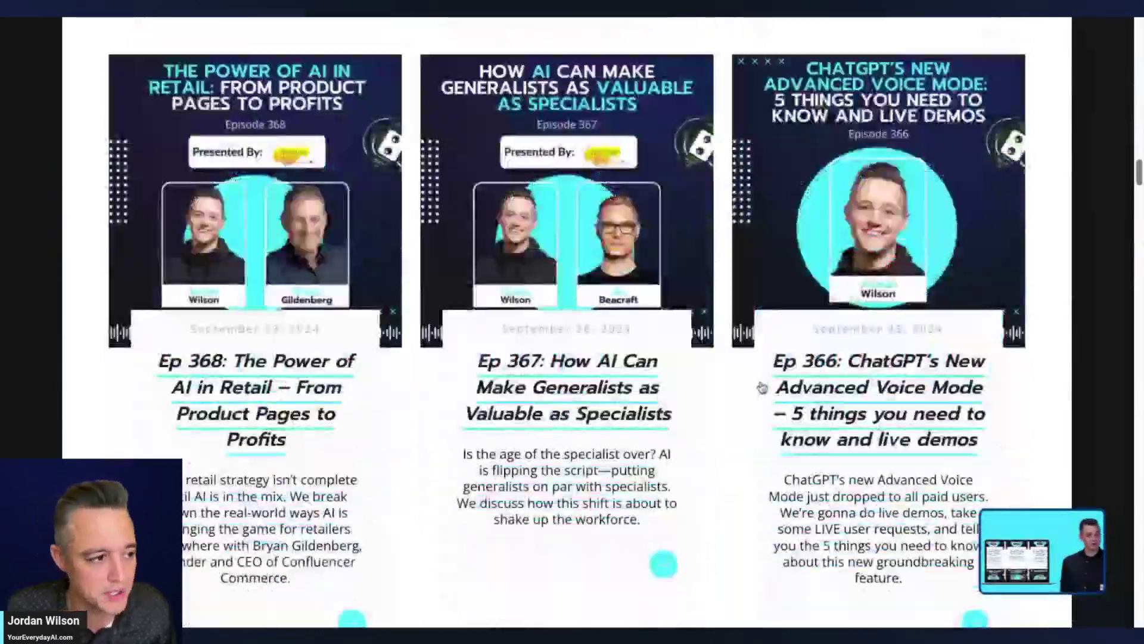
scroll(763, 387, "down", 2)
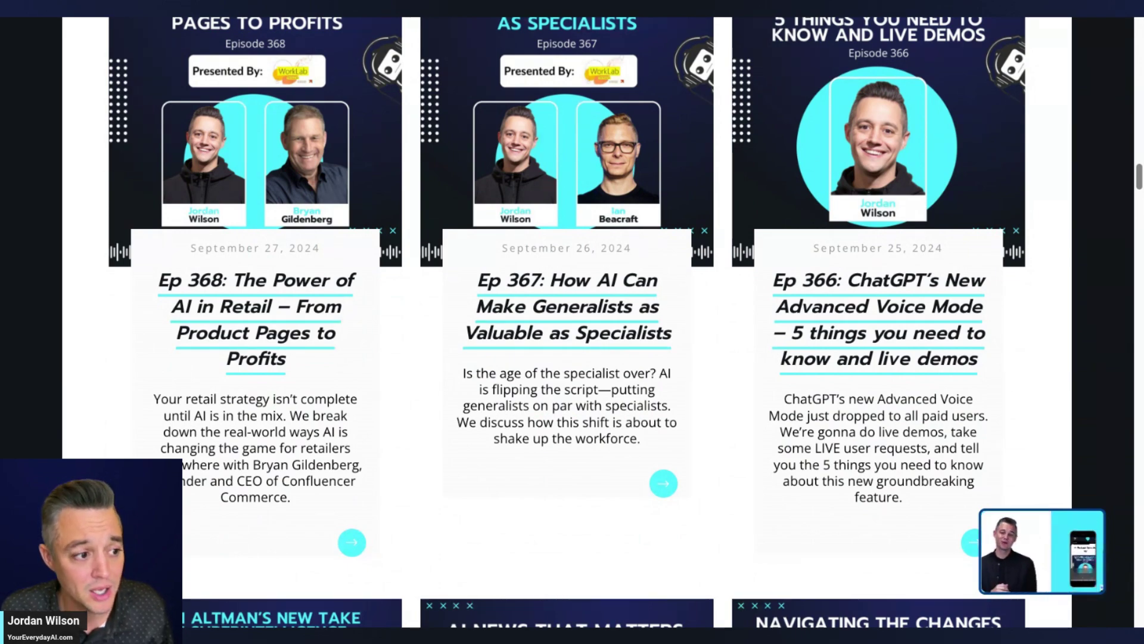
Step: Switch to the Copilot Labs page and review the Think Deeper and Copilot Vision sections
key("ctrl+Tab")
scroll(542, 240, "down", 5)
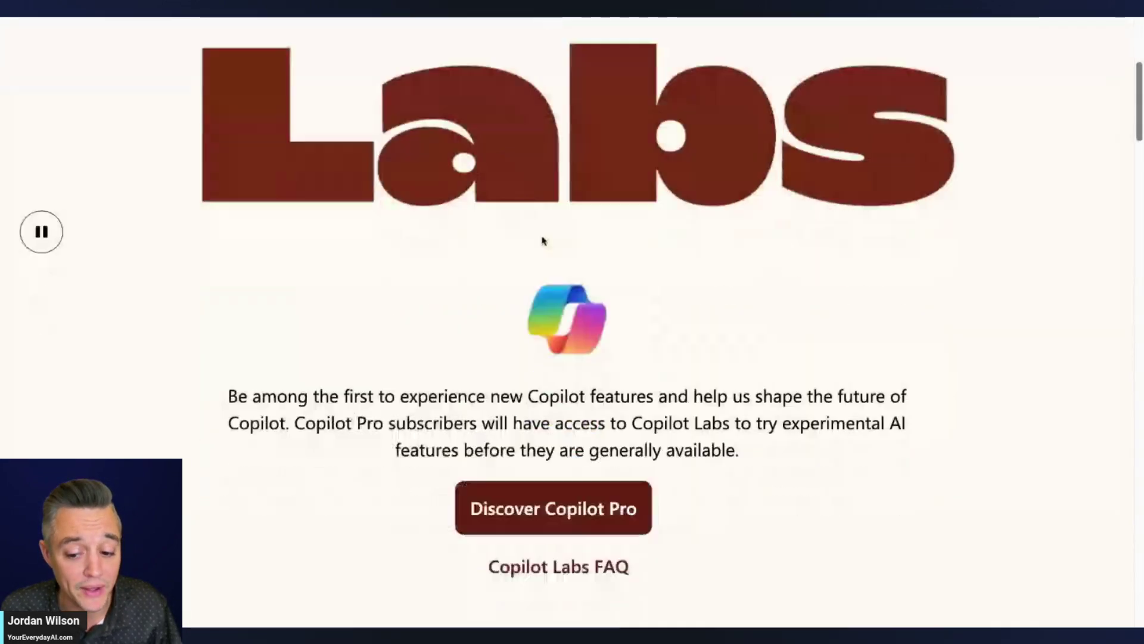
scroll(542, 240, "down", 10)
scroll(550, 250, "up", 1)
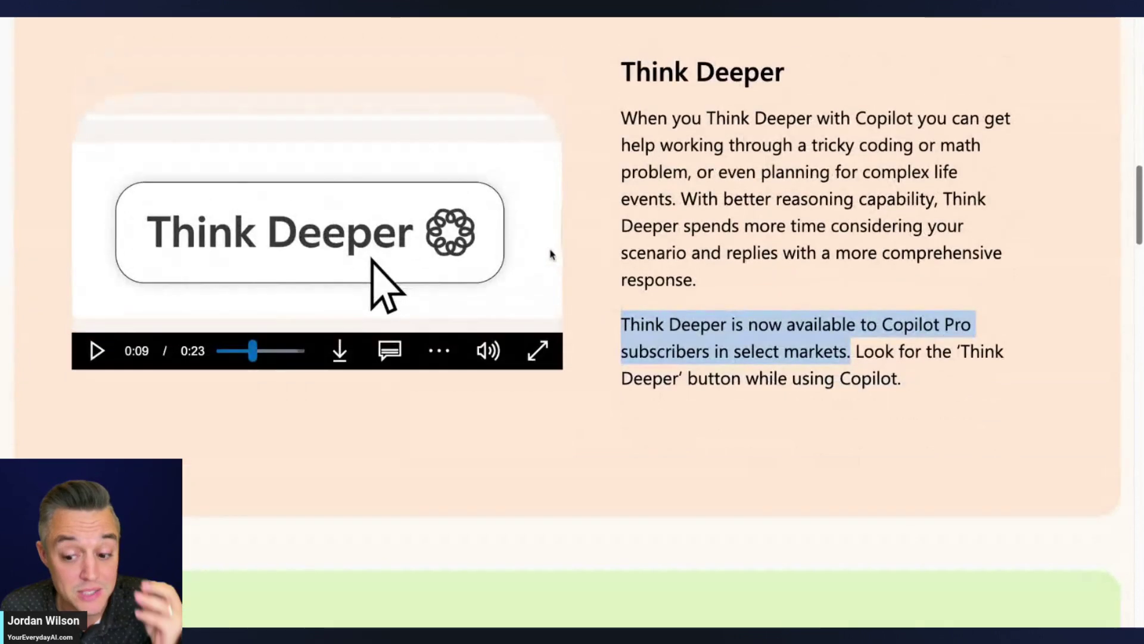
scroll(546, 242, "down", 8)
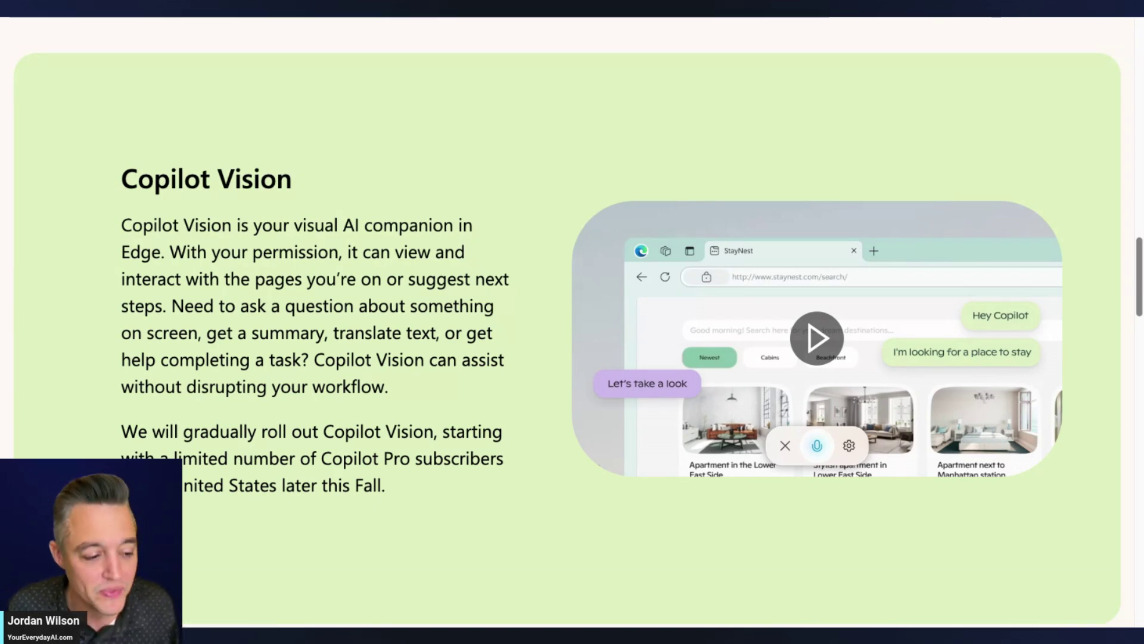
scroll(427, 241, "up", 10)
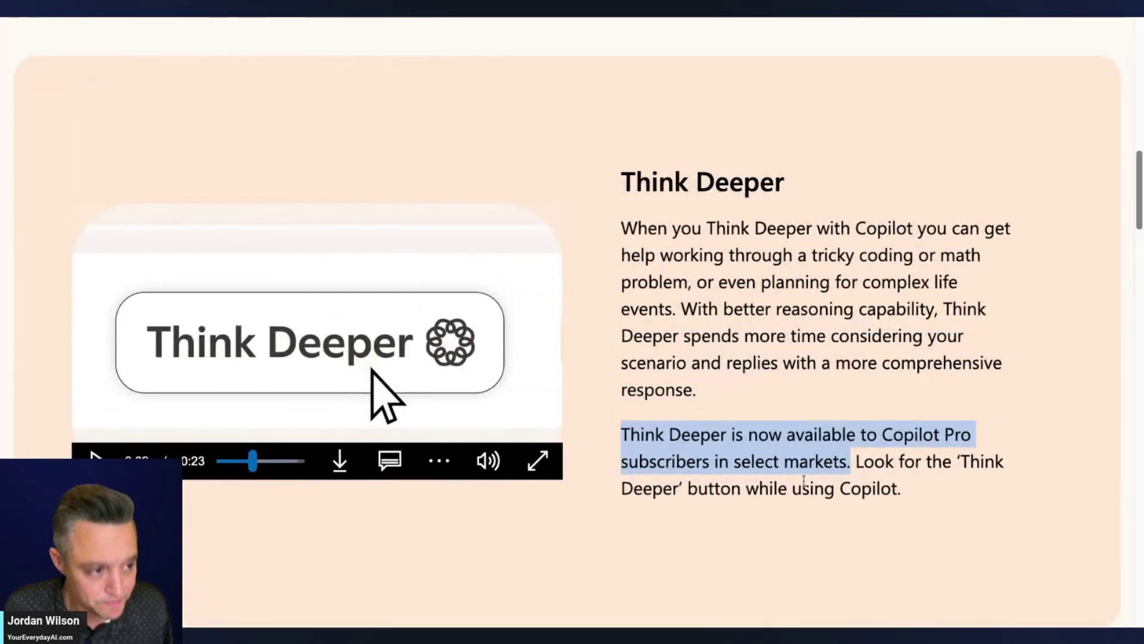
Step: Switch to ChatGPT to view the model choices in the o1-preview chat, and go back to Copilot
left_click(678, 24)
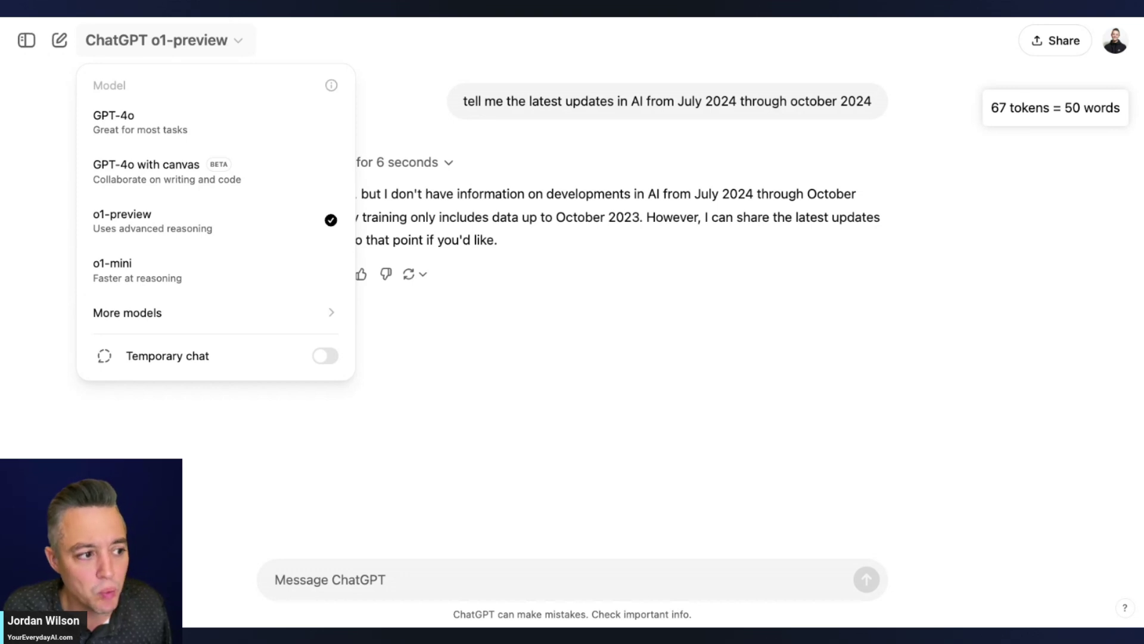
key("ctrl+Tab")
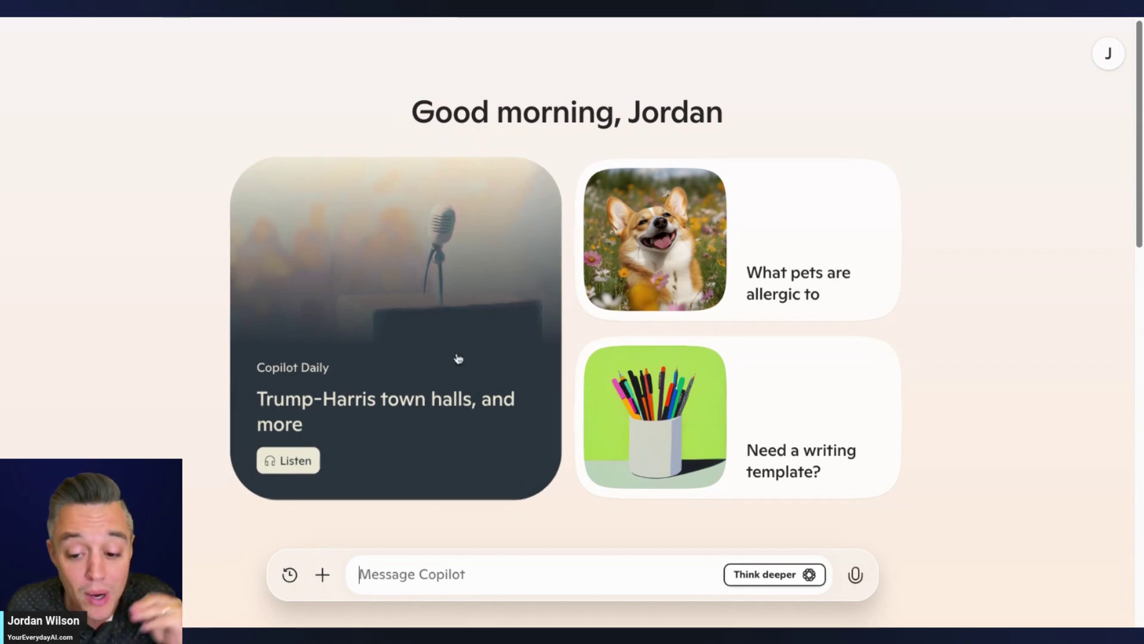
Step: Leave the earlier Copilot conversation for the home page and start a new conversation from the conversation history
left_click(189, 538)
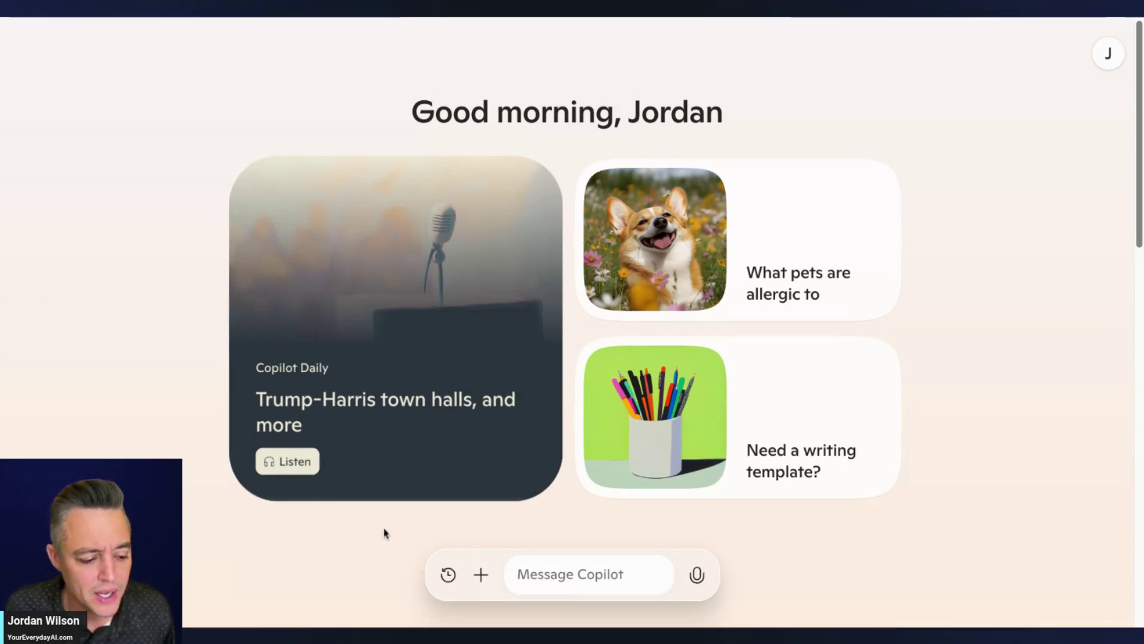
left_click(577, 584)
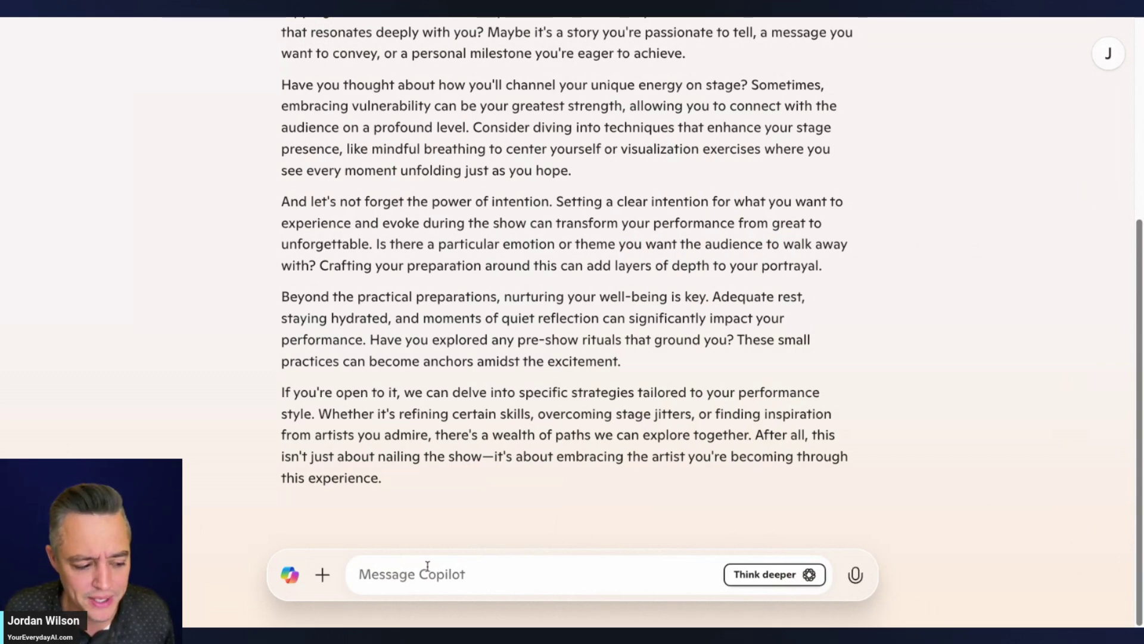
left_click(290, 575)
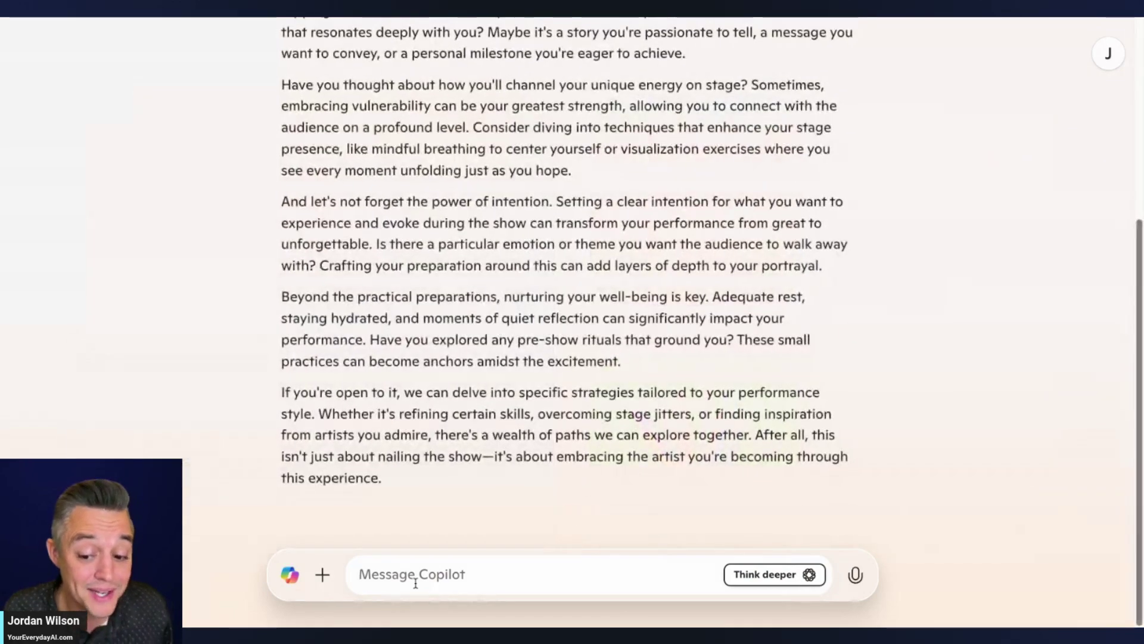
left_click(290, 591)
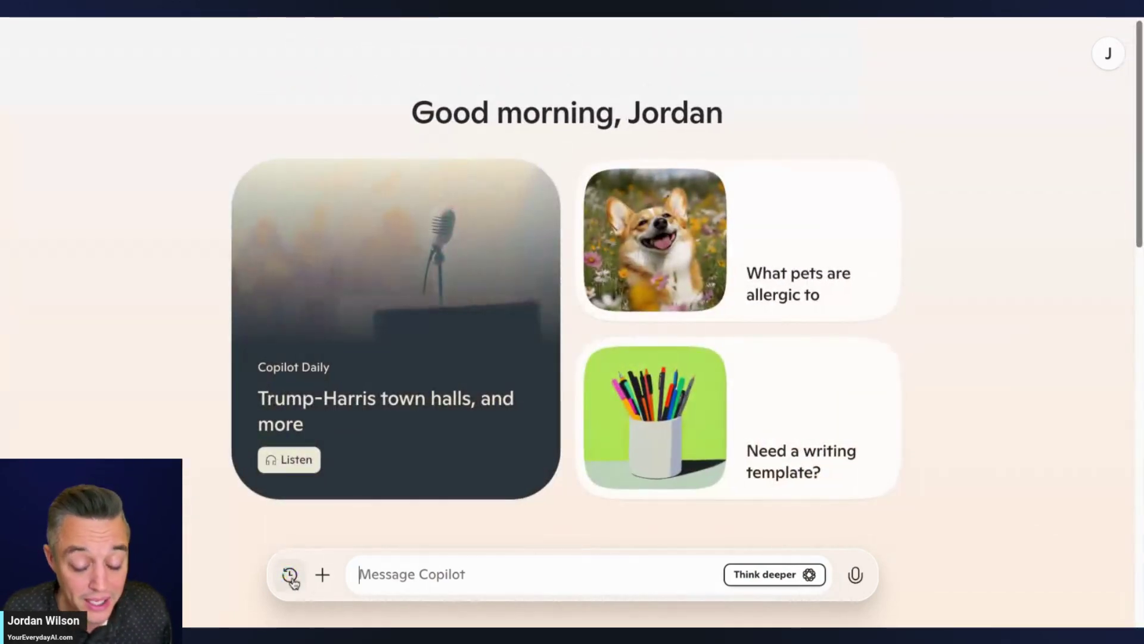
left_click(290, 575)
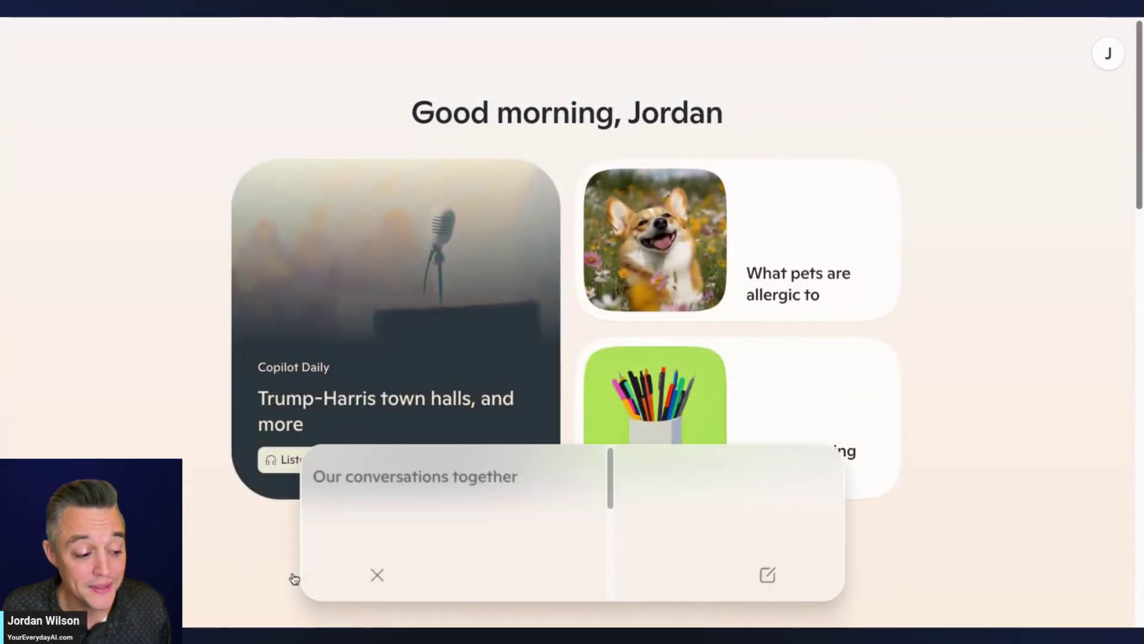
left_click(588, 576)
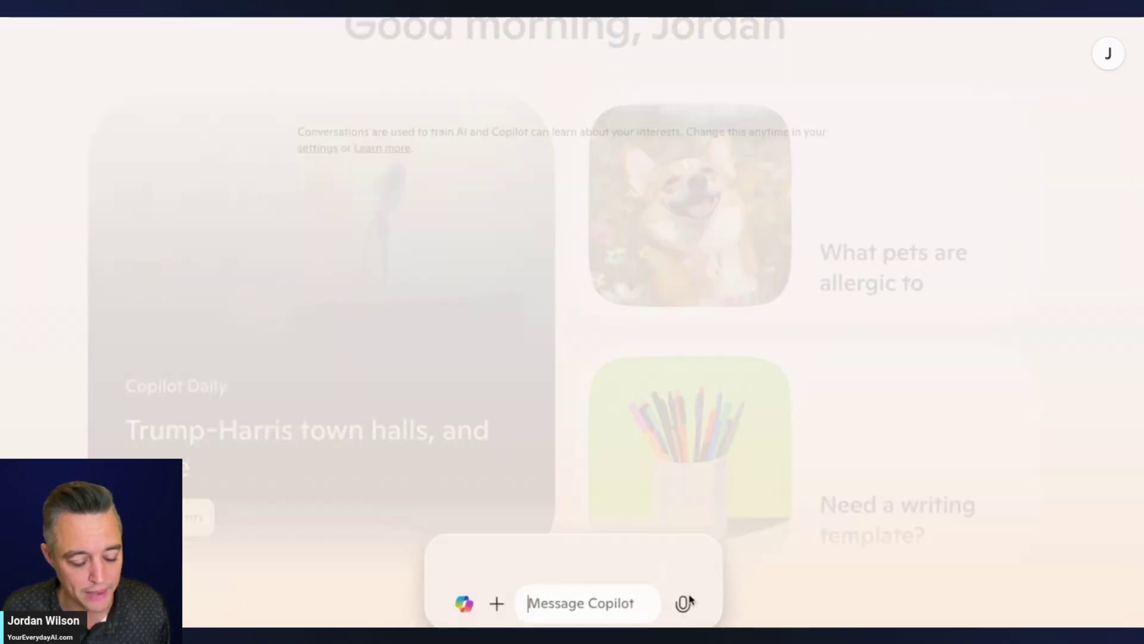
left_click(623, 567)
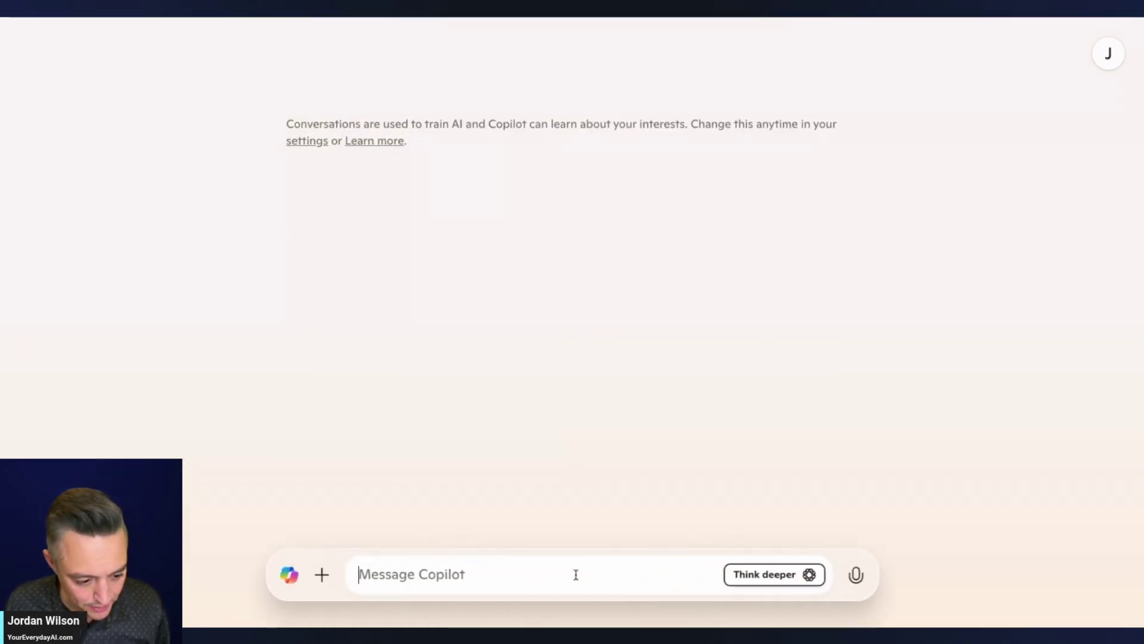
Step: Draft a prompt requesting a new fitness app's top three target segments, reasoning, marketing strategies, simple landing page copy and a 3-drip email marketing campaign sequence
type("We are launching a new fitness app. Please analyze our customer data and identify the top three segments we should target based on age, activity level, and app usage patterns. Provide reasoning for why these segments are ideal, and suggest the best marketing strategy for each.")
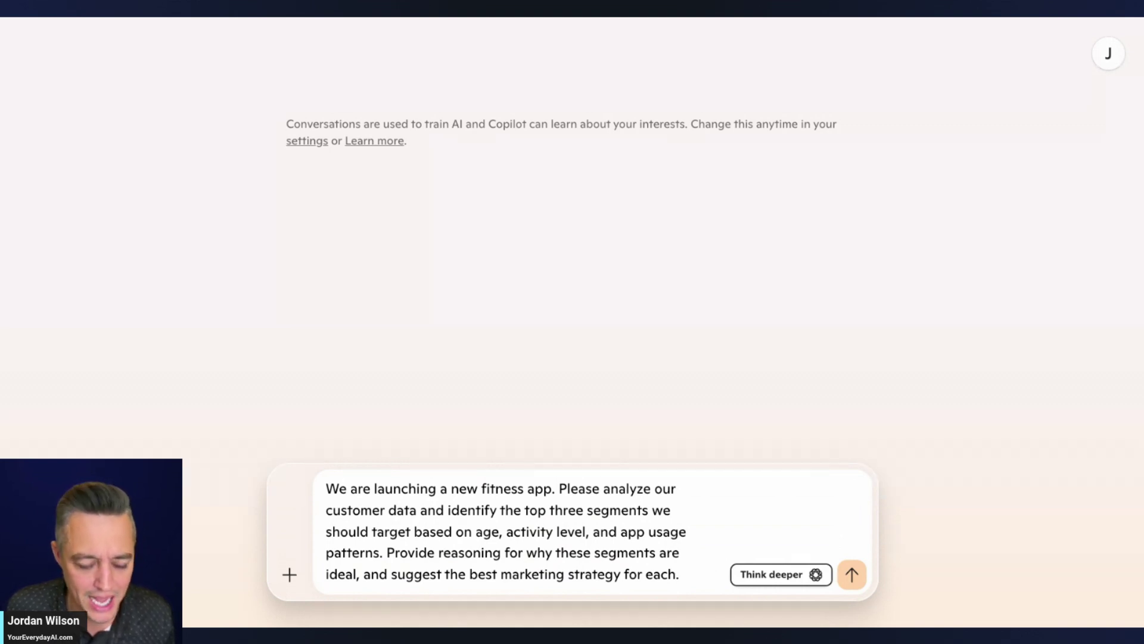
key("ctrl+a")
type("We are launching a new fitness app. Please identify the top three segments we should target based on age, activity level, and app usage patterns. Provide reasoning for why these segments are ideal, and suggest the best marketing strategy for each. Also, please write me simple landing page copy for each segment, as well as a 3-drip email marketing campaign sequence.")
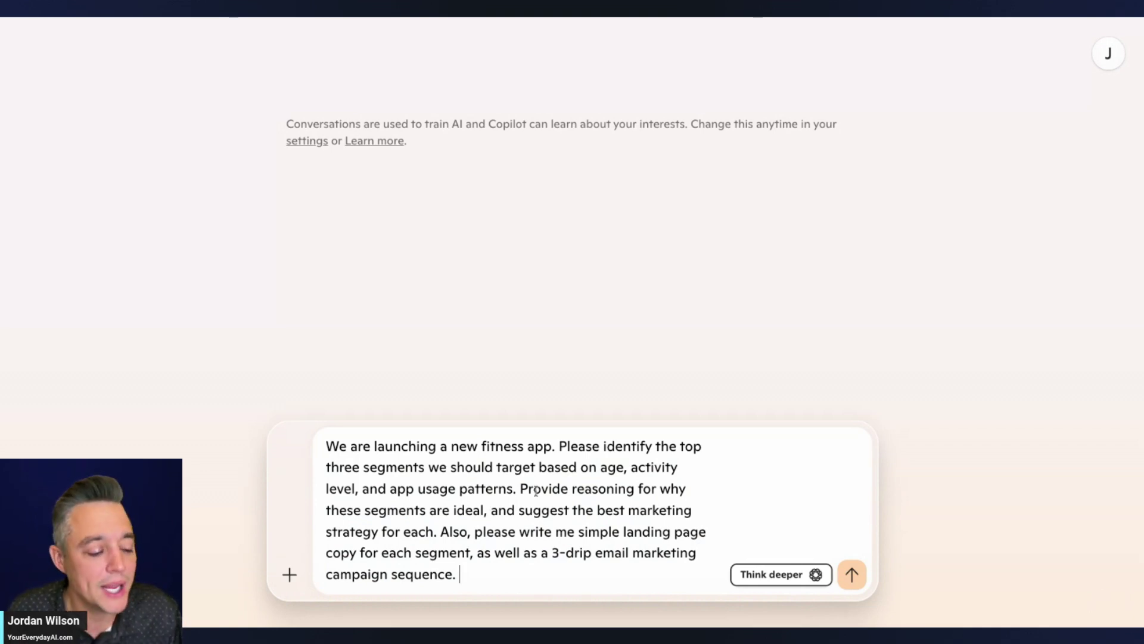
Step: Review the drafted prompt by highlighting its segment, marketing strategy, landing page copy and email campaign requests
left_click_drag(556, 446, 585, 488)
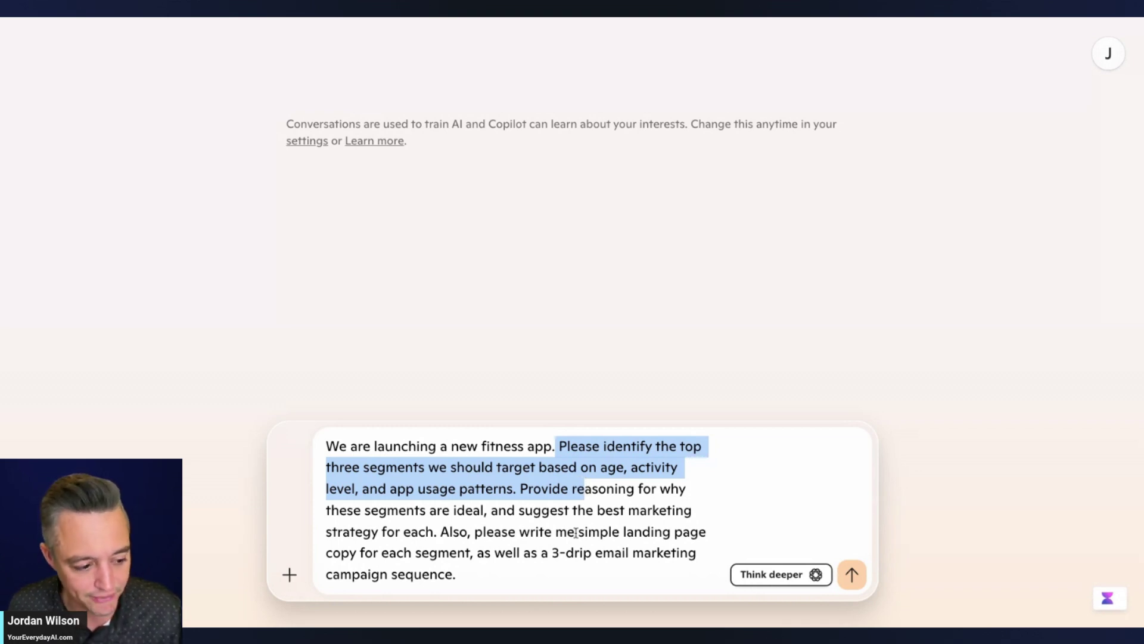
left_click(522, 490)
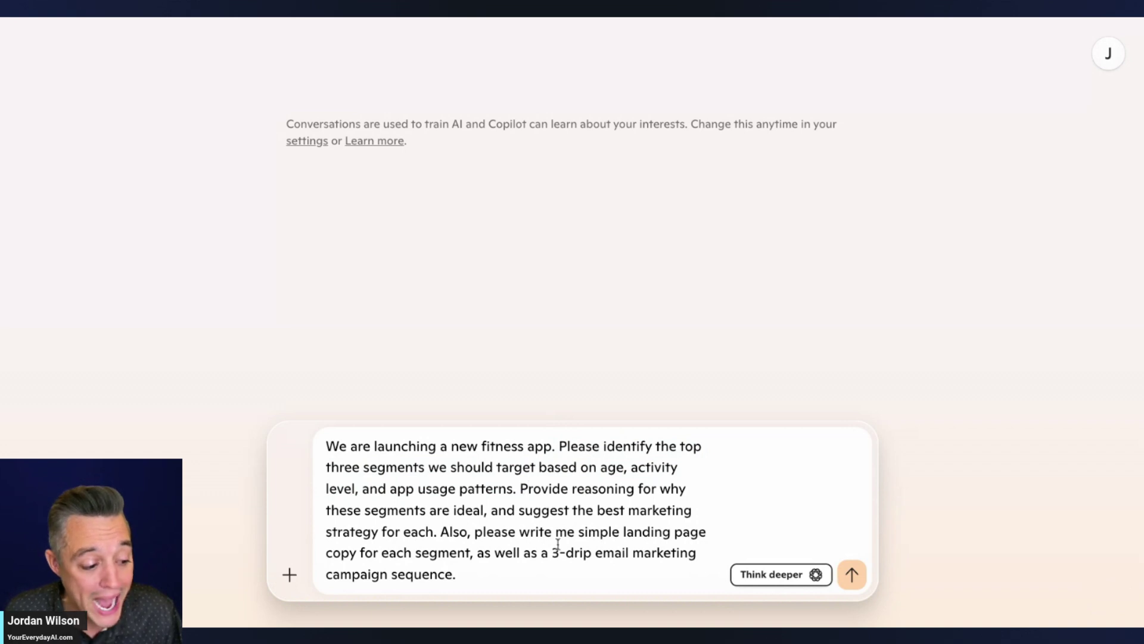
left_click_drag(491, 511, 538, 563)
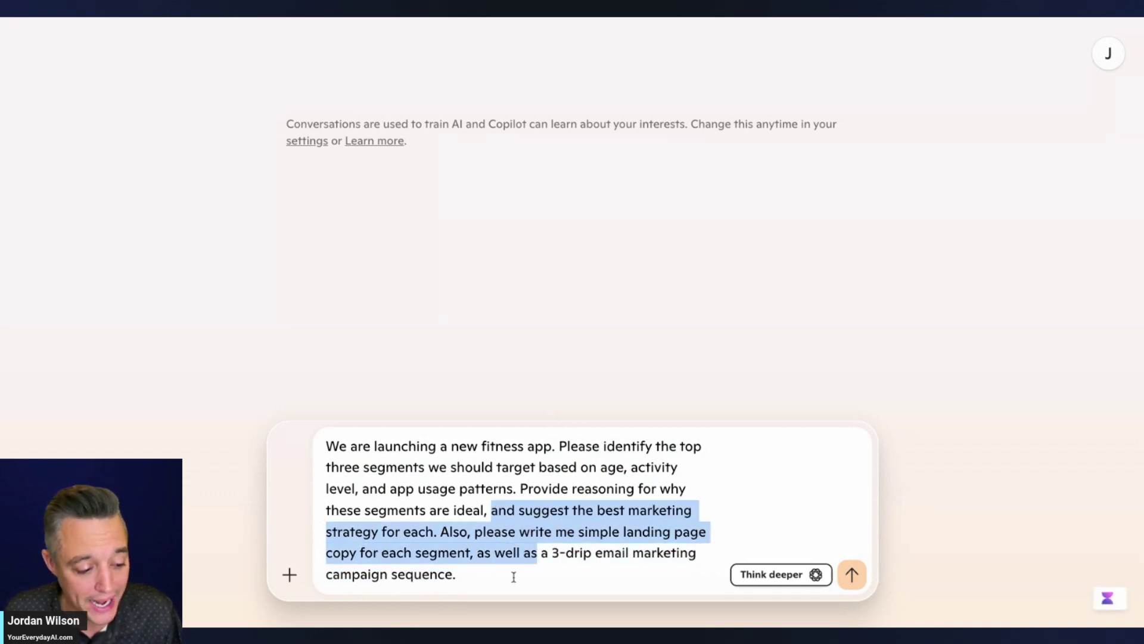
left_click(513, 576)
left_click_drag(506, 576, 475, 533)
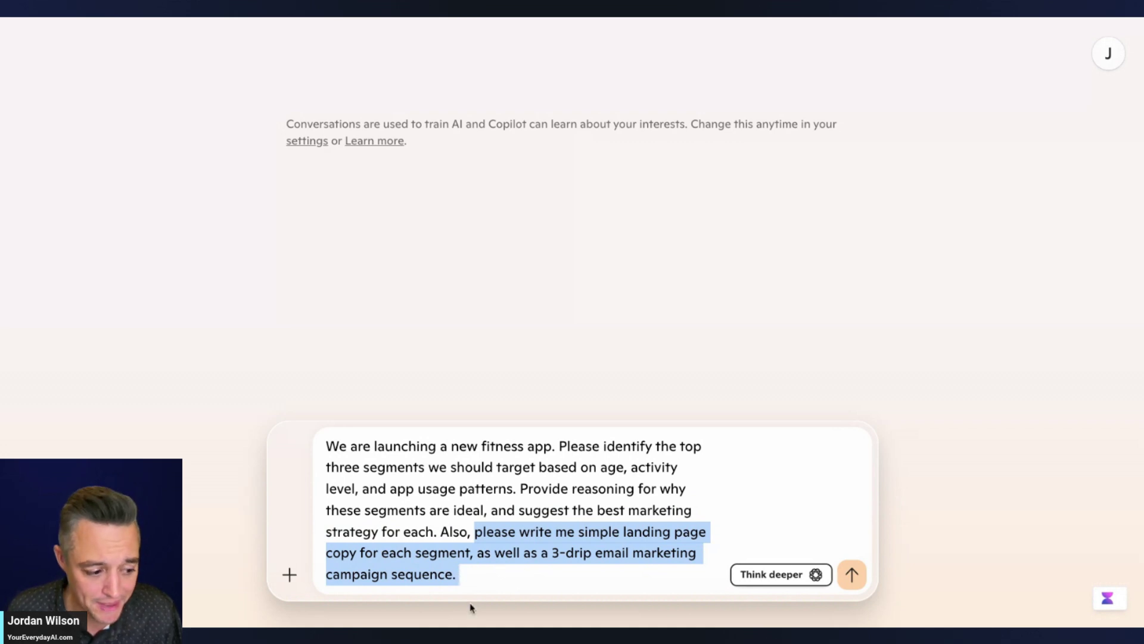
Step: Extend the end of the prompt to read "campaign sequence for each segment." and select the whole prompt text
left_click(491, 574)
key("BackSpace")
key("BackSpace")
type("e for each segment.")
key("ctrl+a")
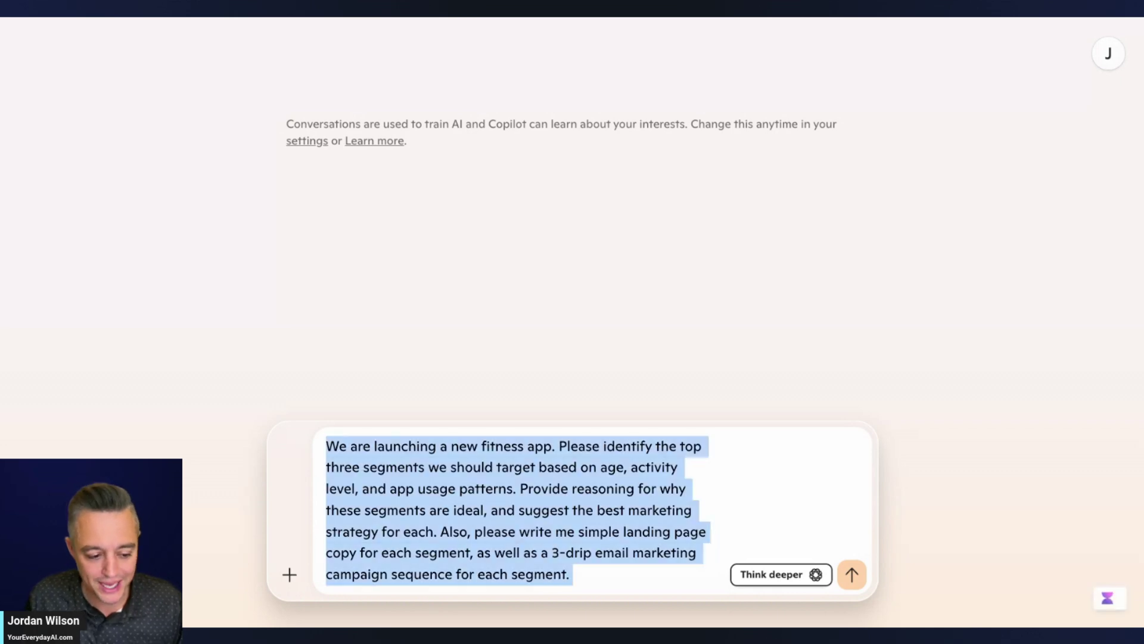
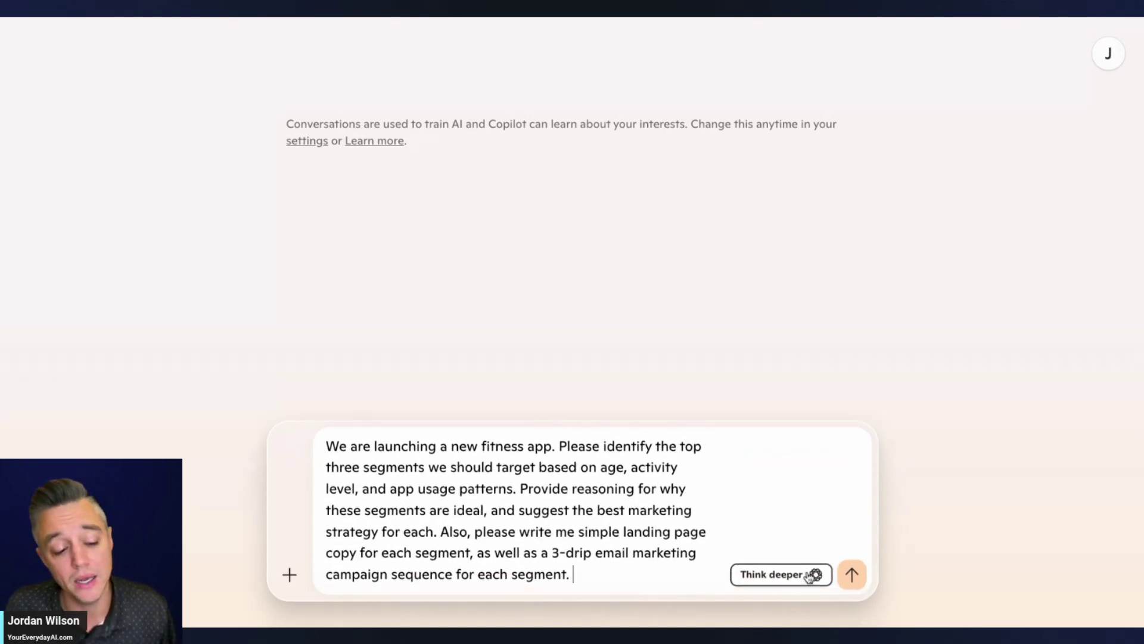
Step: Submit the fitness app prompt to Copilot with Think deeper
key("Return")
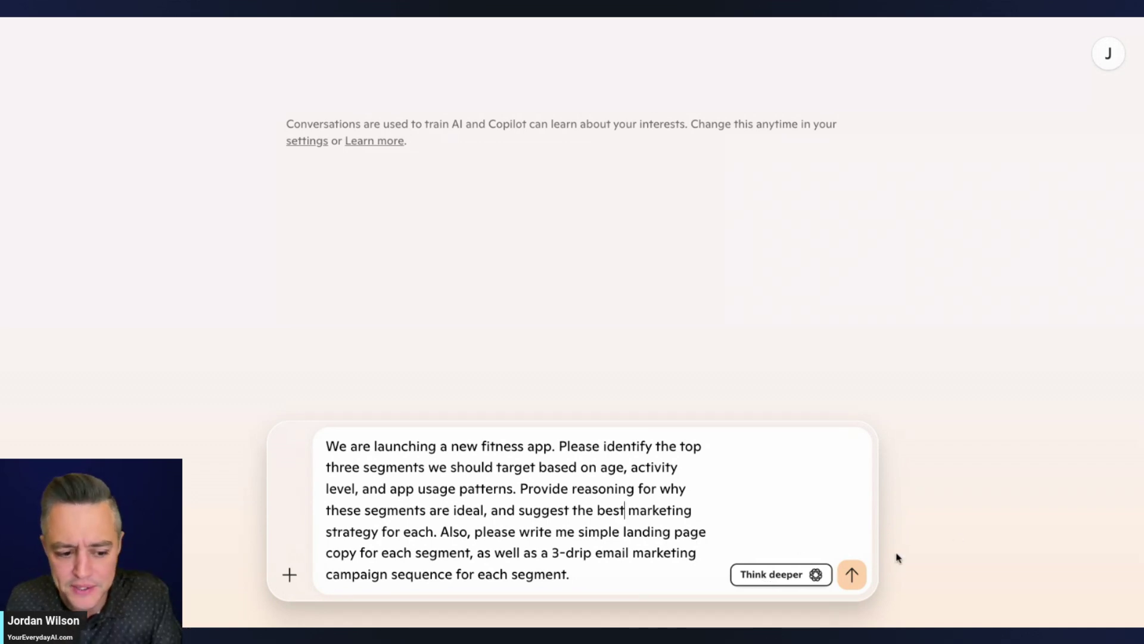
left_click(777, 580)
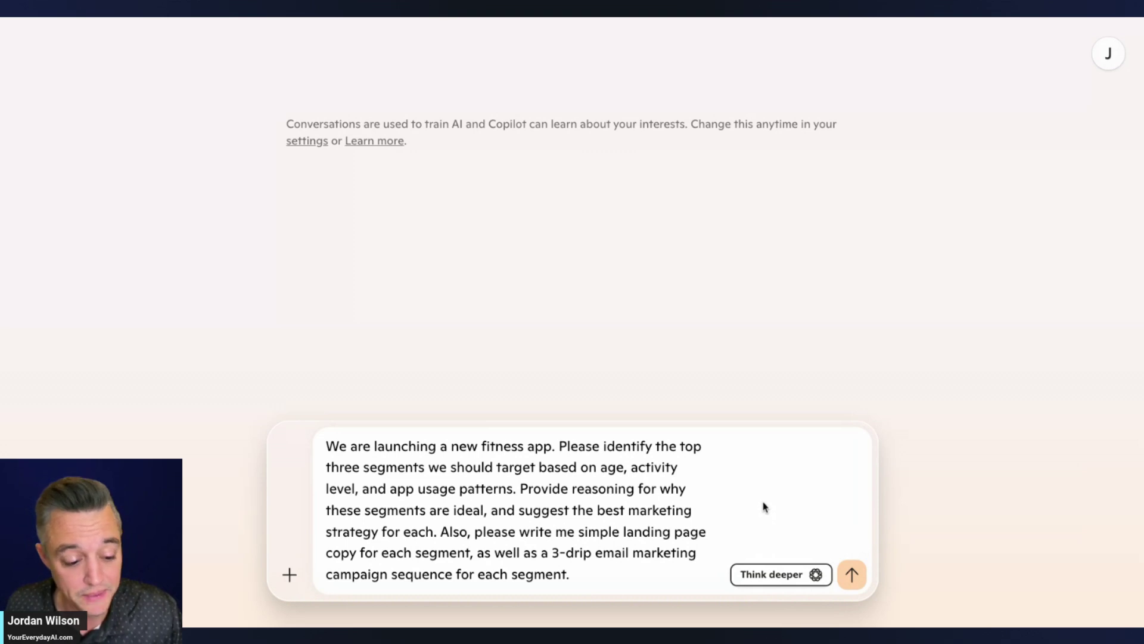
left_click(852, 574)
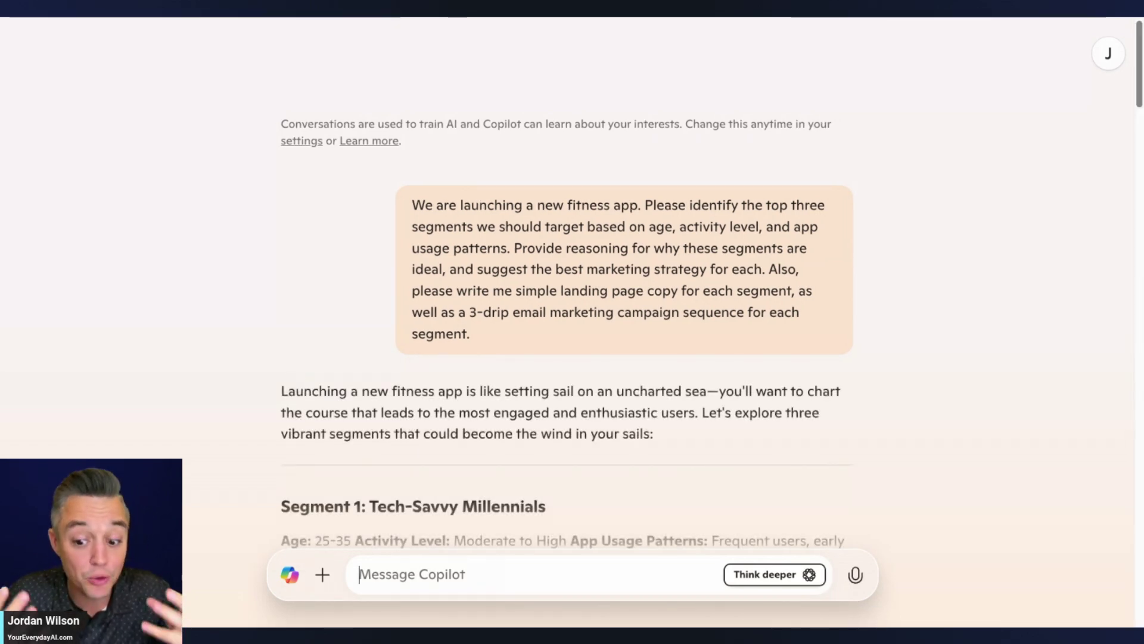
Step: Read Copilot's response on the Tech-Savvy Millennials and Busy Professionals segments, including why they are ideal and the marketing strategies
left_click(552, 400)
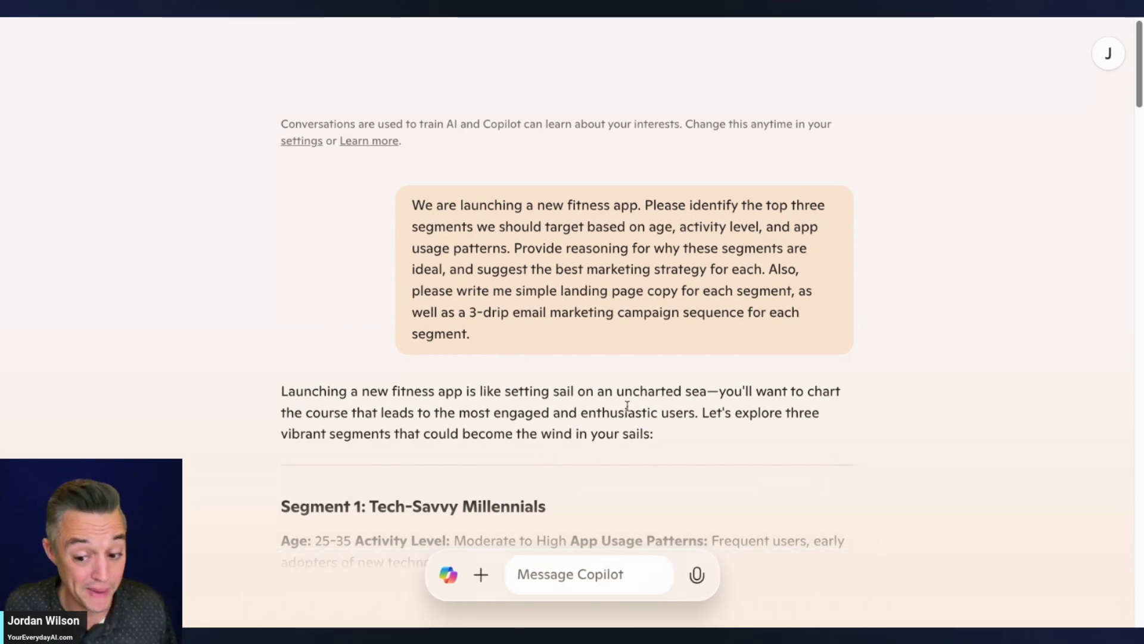
scroll(588, 370, "down", 5)
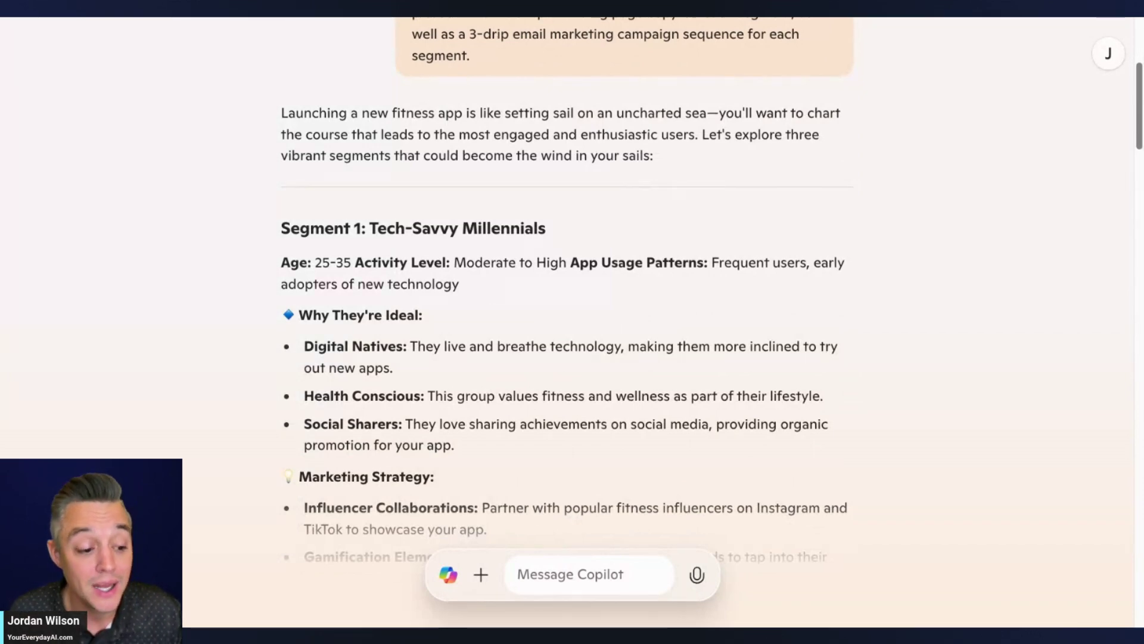
scroll(560, 339, "down", 1)
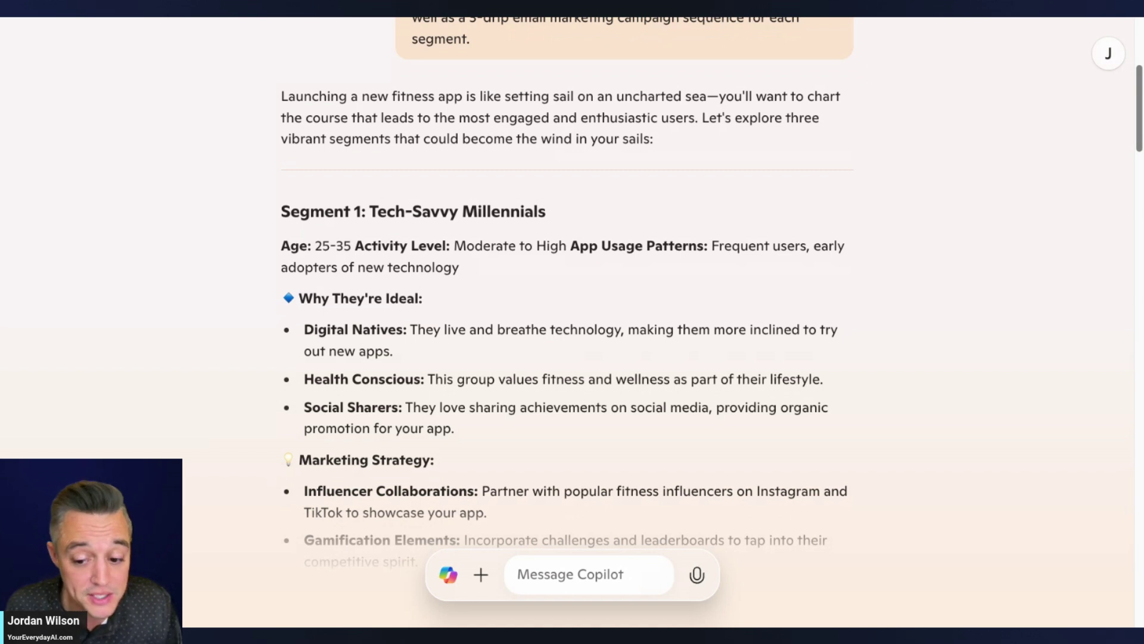
scroll(567, 292, "down", 1)
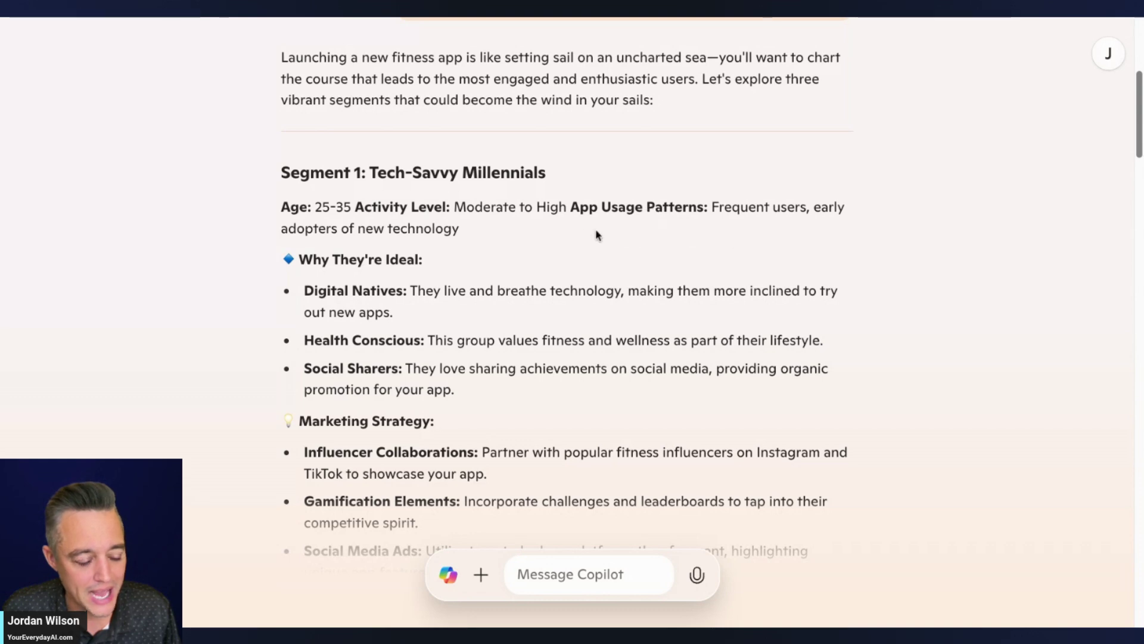
scroll(442, 279, "down", 2)
scroll(444, 271, "down", 3)
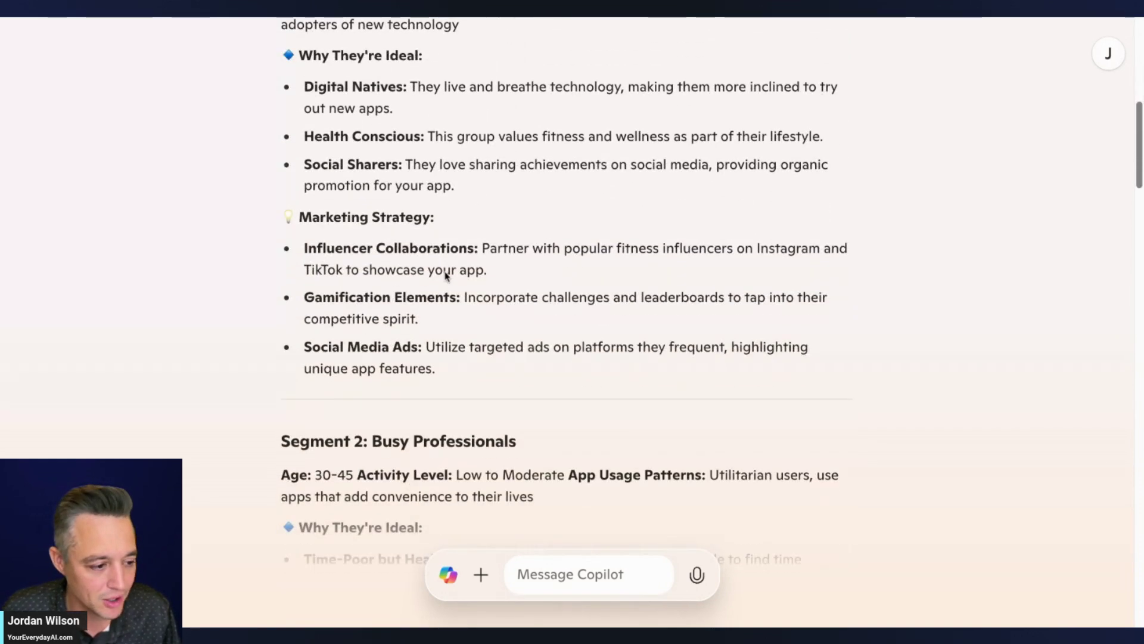
scroll(446, 276, "down", 1)
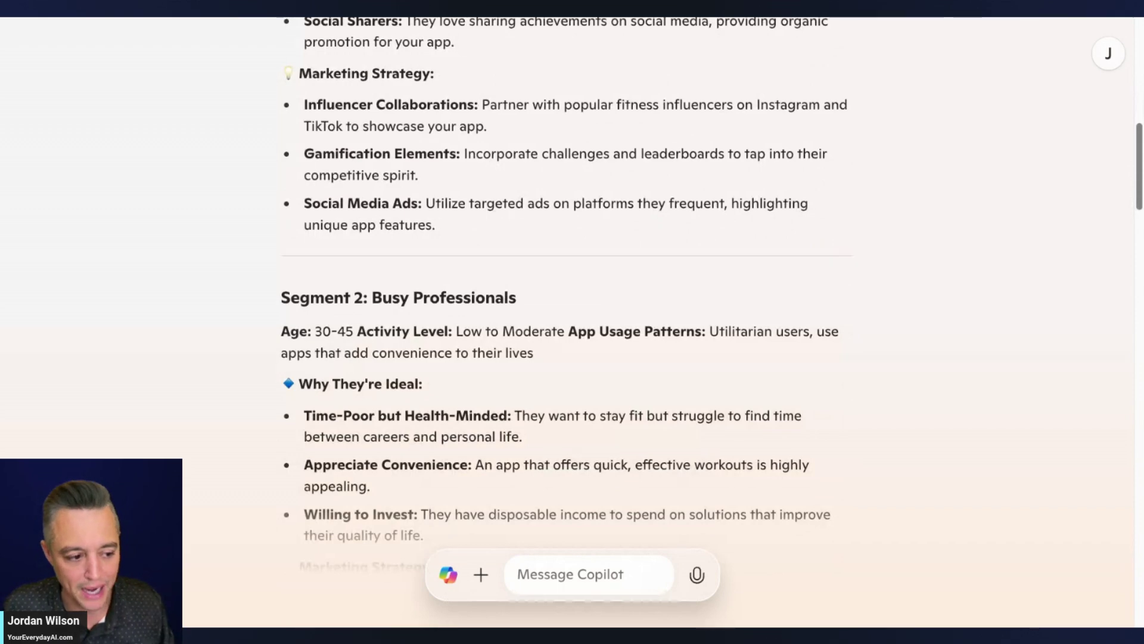
scroll(448, 240, "down", 1)
scroll(448, 241, "down", 1)
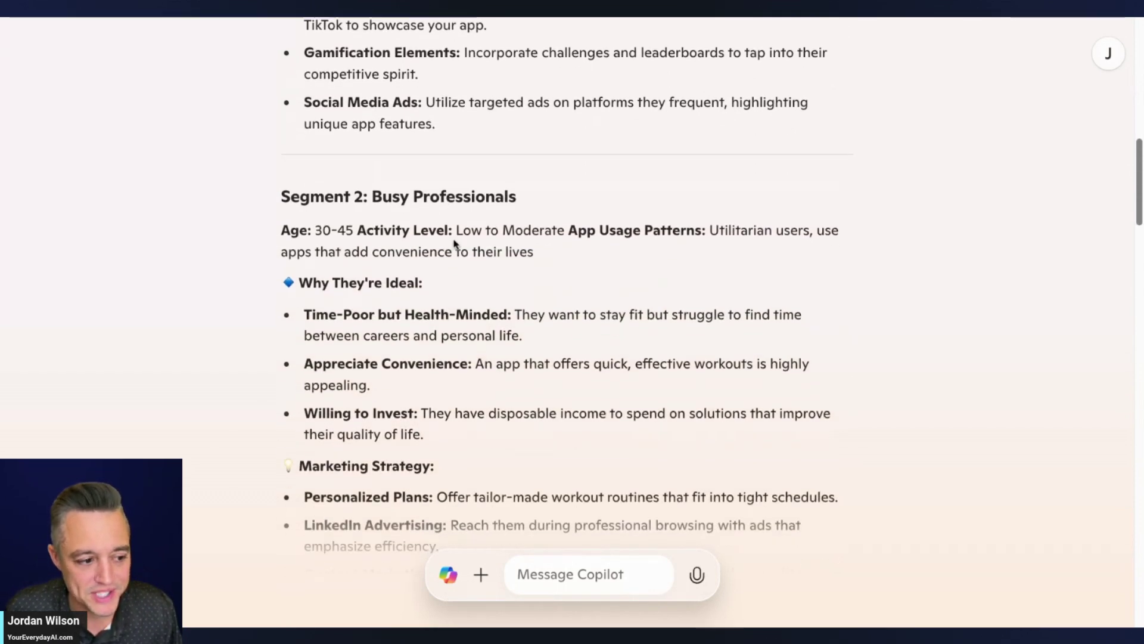
Step: Read the Busy Professionals marketing strategy and the opening of the Wellness-Seeking Seniors segment in Copilot's response
scroll(390, 259, "down", 1)
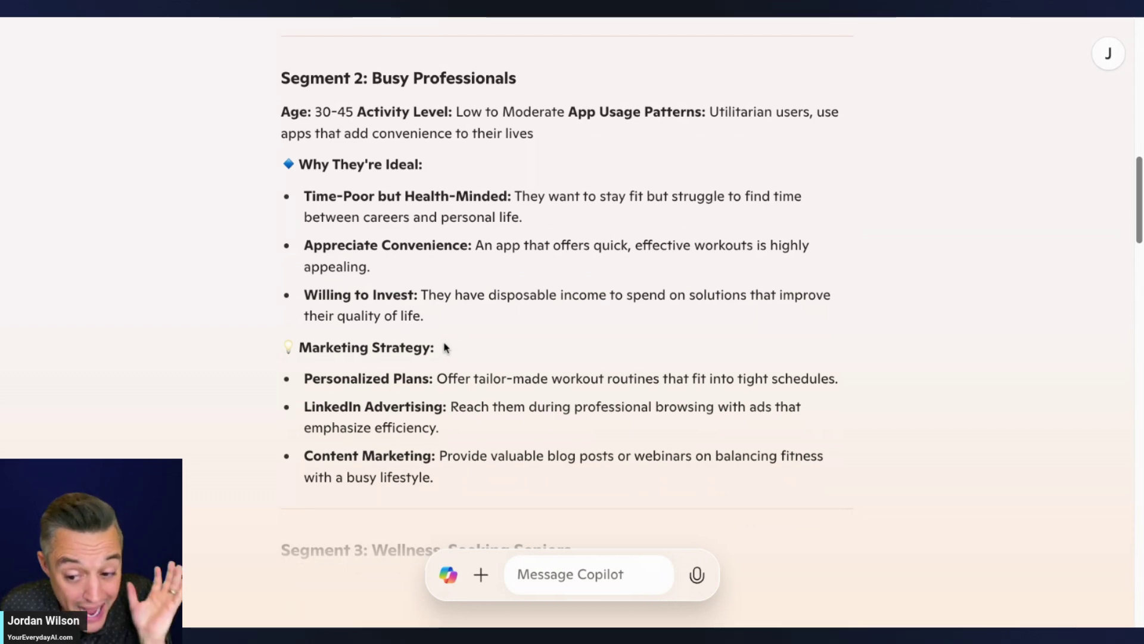
scroll(446, 348, "down", 3)
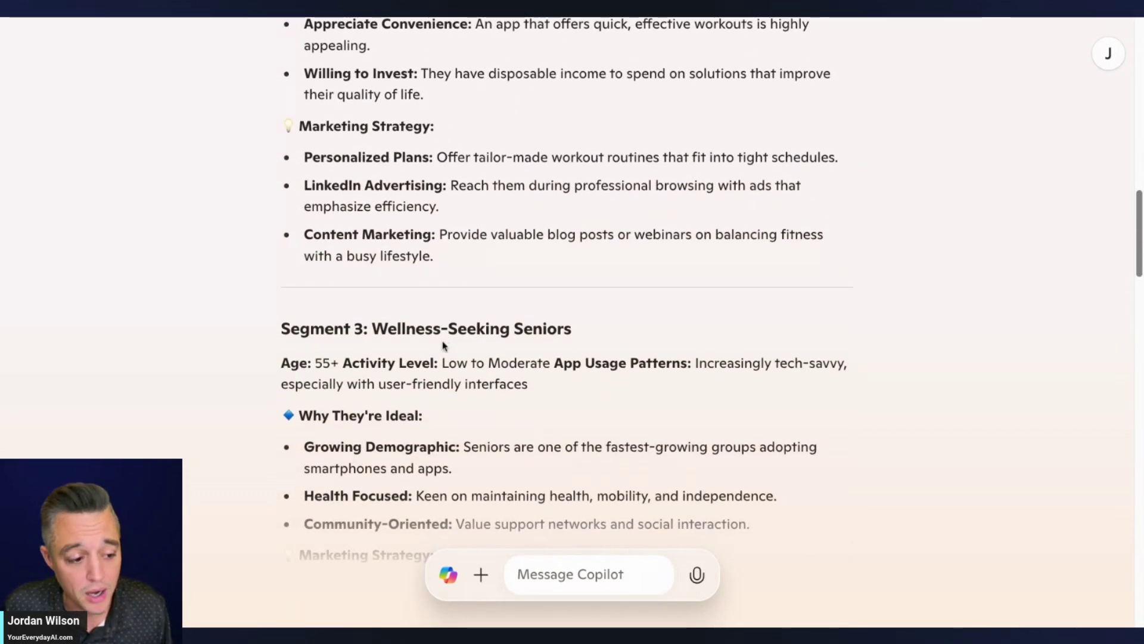
scroll(442, 343, "down", 1)
double_click(377, 295)
scroll(431, 353, "up", 4)
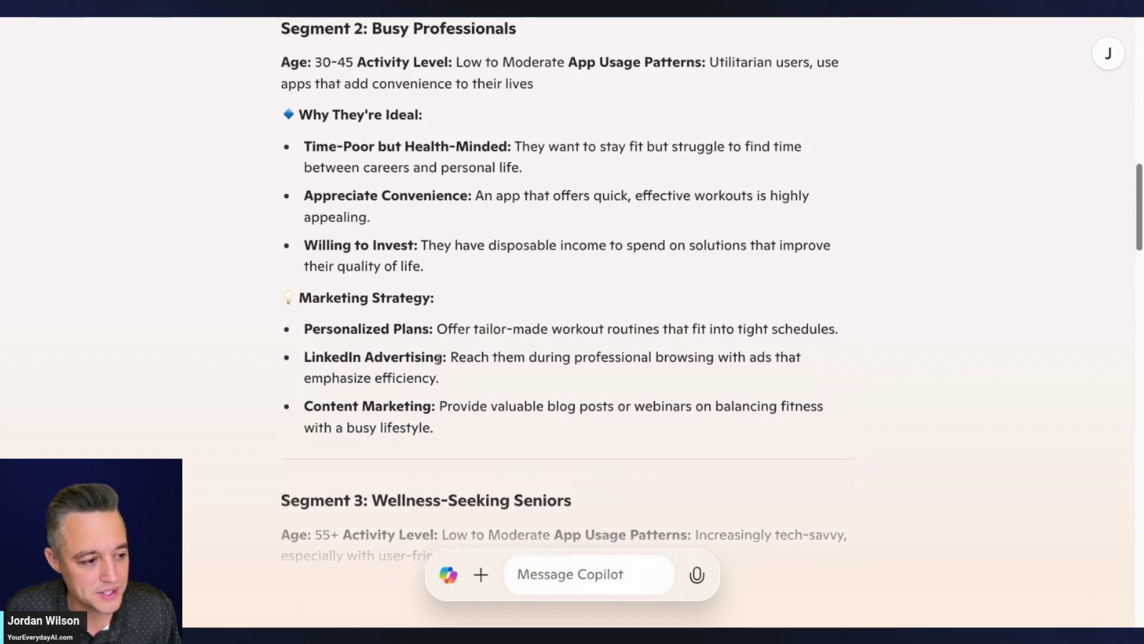
scroll(439, 362, "down", 3)
scroll(439, 357, "up", 2)
scroll(439, 358, "down", 1)
scroll(439, 358, "up", 2)
scroll(438, 358, "down", 3)
scroll(438, 358, "up", 1)
scroll(438, 358, "down", 1)
Step: Compare the age range, activity level and app usage patterns of the Tech-Savvy Millennials and Busy Professionals segments
scroll(438, 357, "up", 12)
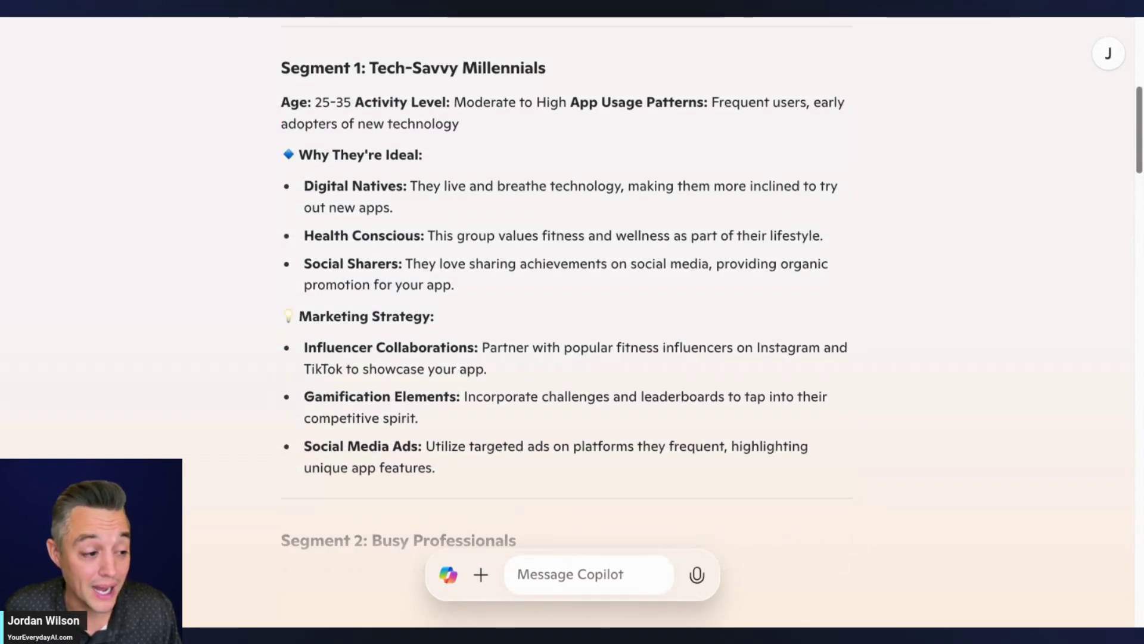
scroll(438, 357, "down", 3)
scroll(438, 357, "up", 4)
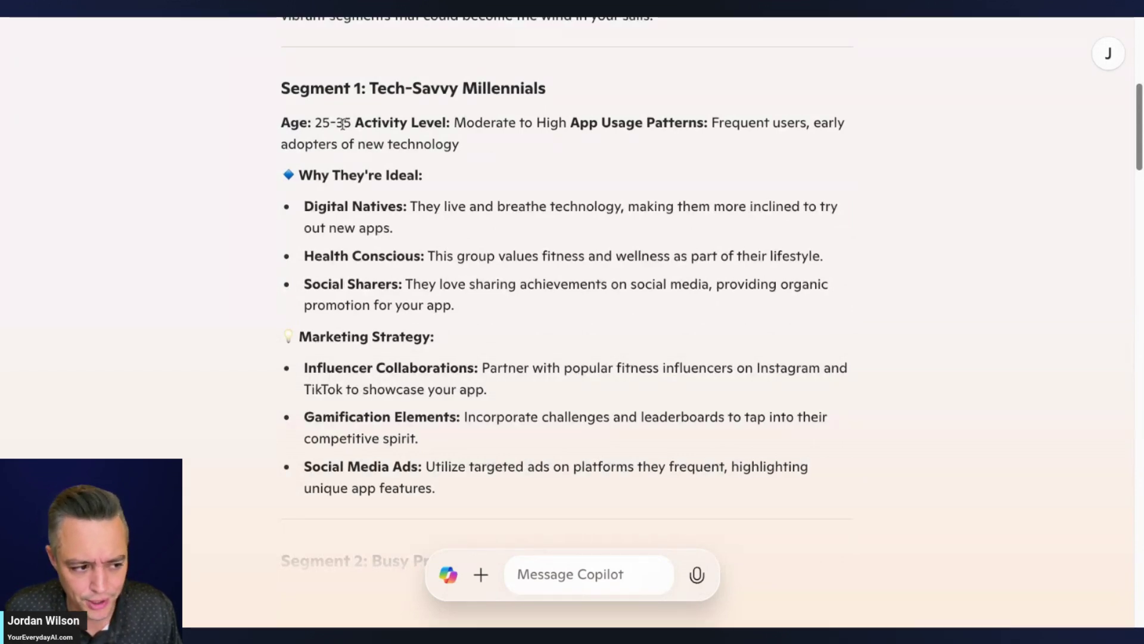
scroll(453, 102, "down", 5)
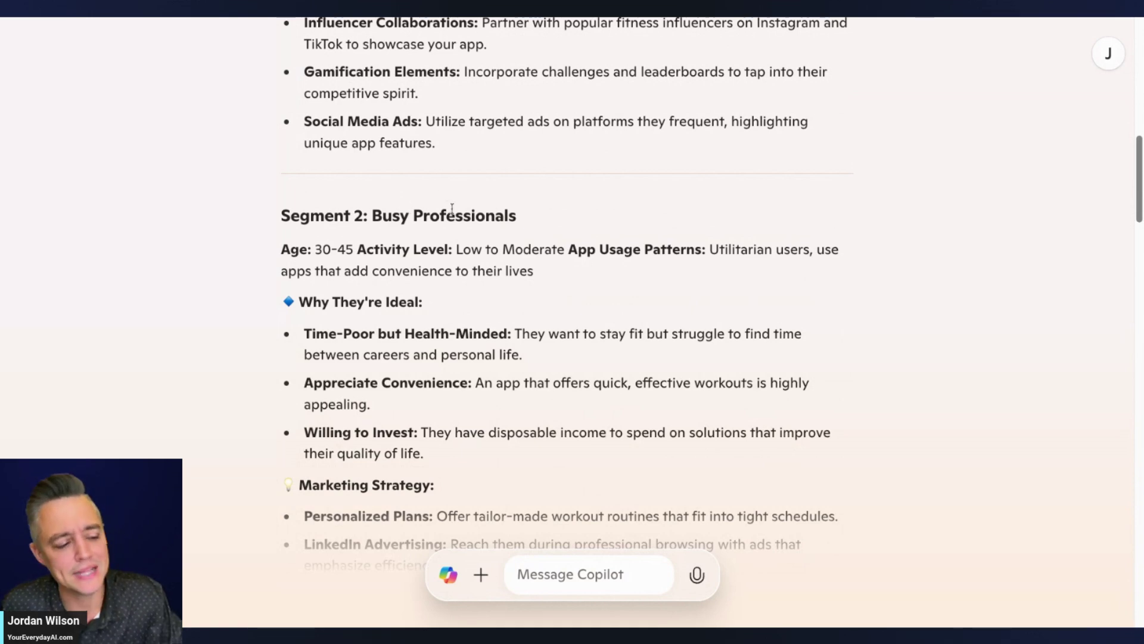
scroll(399, 342, "down", 8)
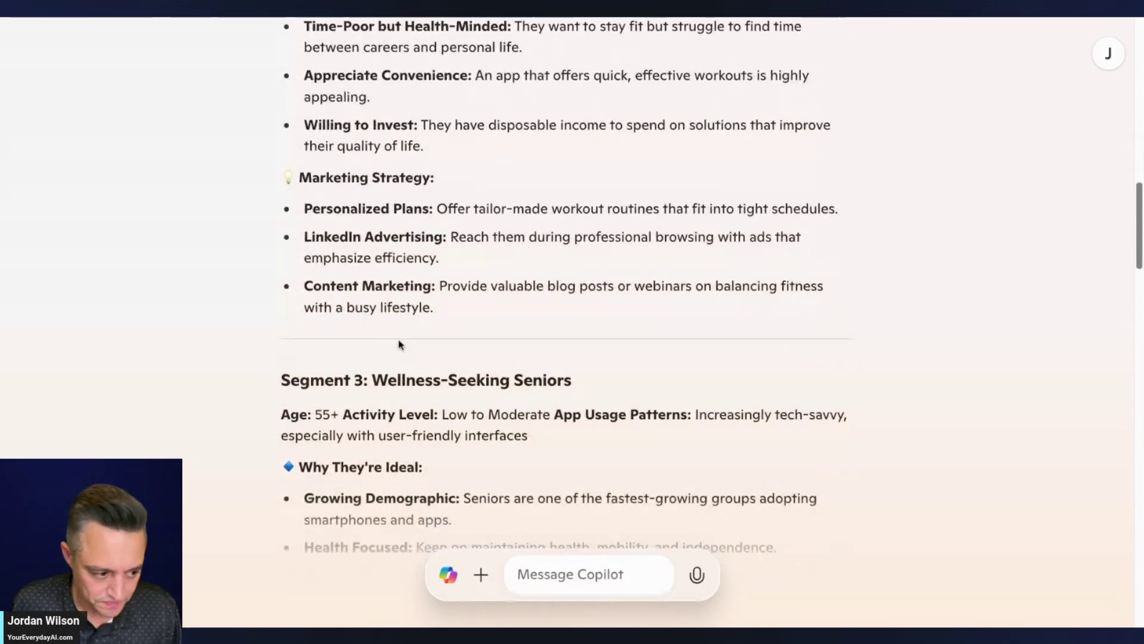
Step: Review the Wellness-Seeking Seniors segment, highlighting the Community-Oriented point, the Simplified Navigation point and the word "healthcare" under Partnerships
scroll(399, 342, "down", 3)
scroll(396, 335, "up", 4)
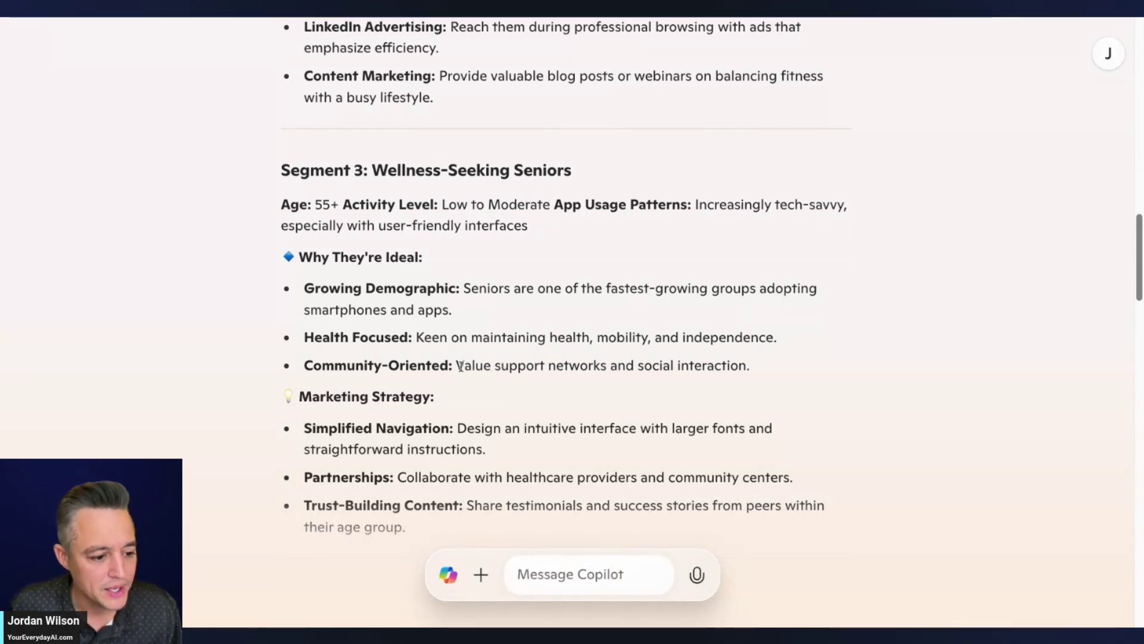
left_click_drag(767, 379, 303, 366)
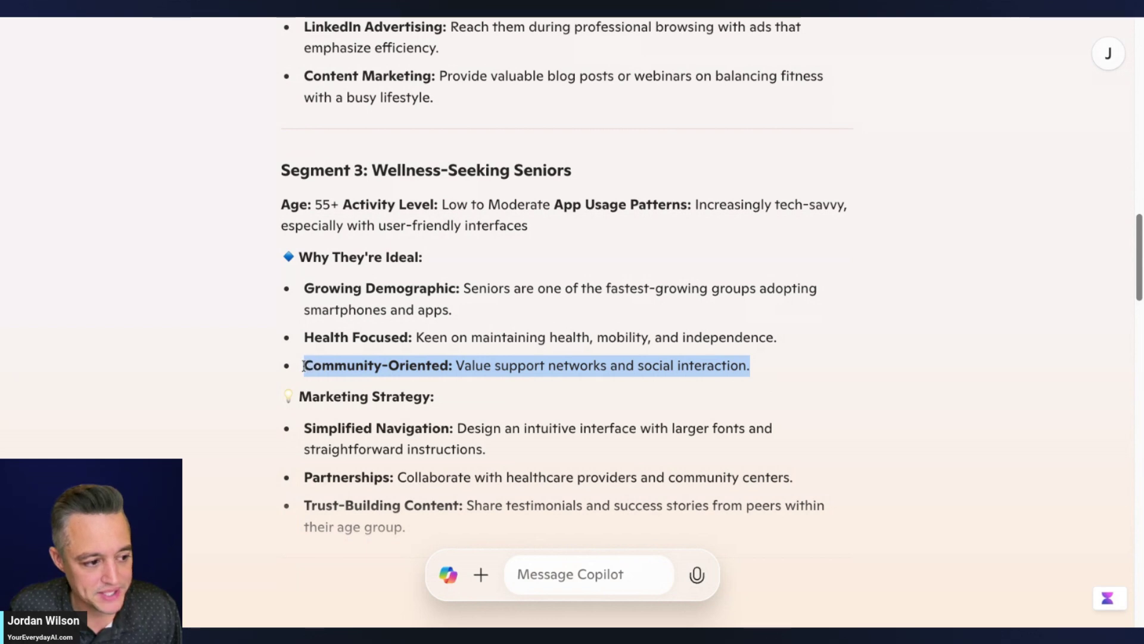
left_click(374, 427)
left_click_drag(500, 450, 296, 420)
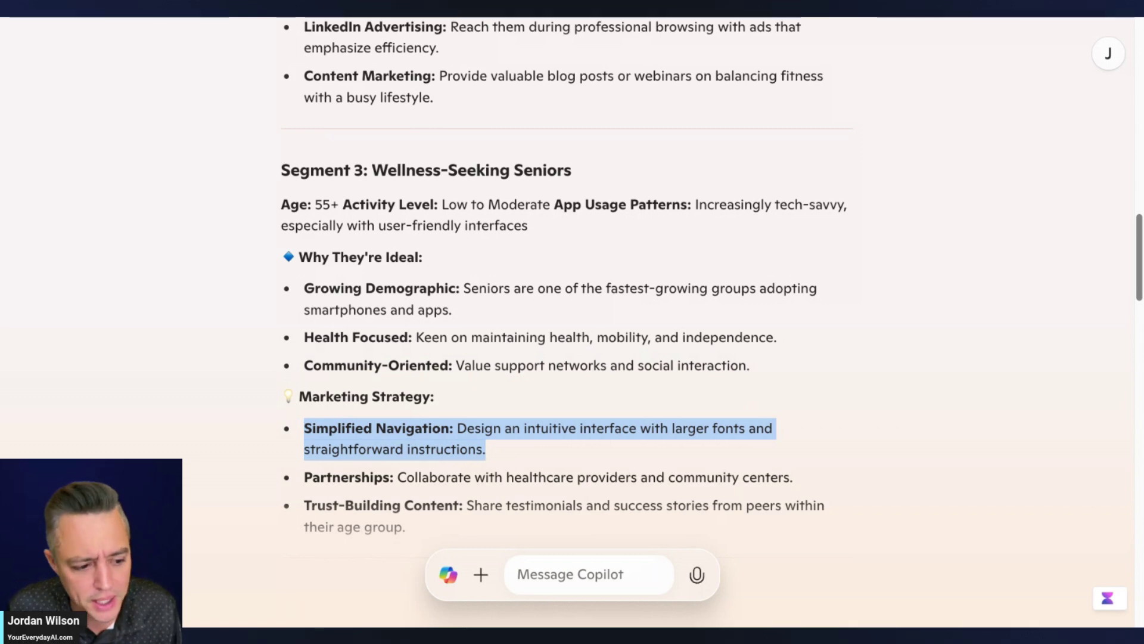
scroll(572, 298, "down", 1)
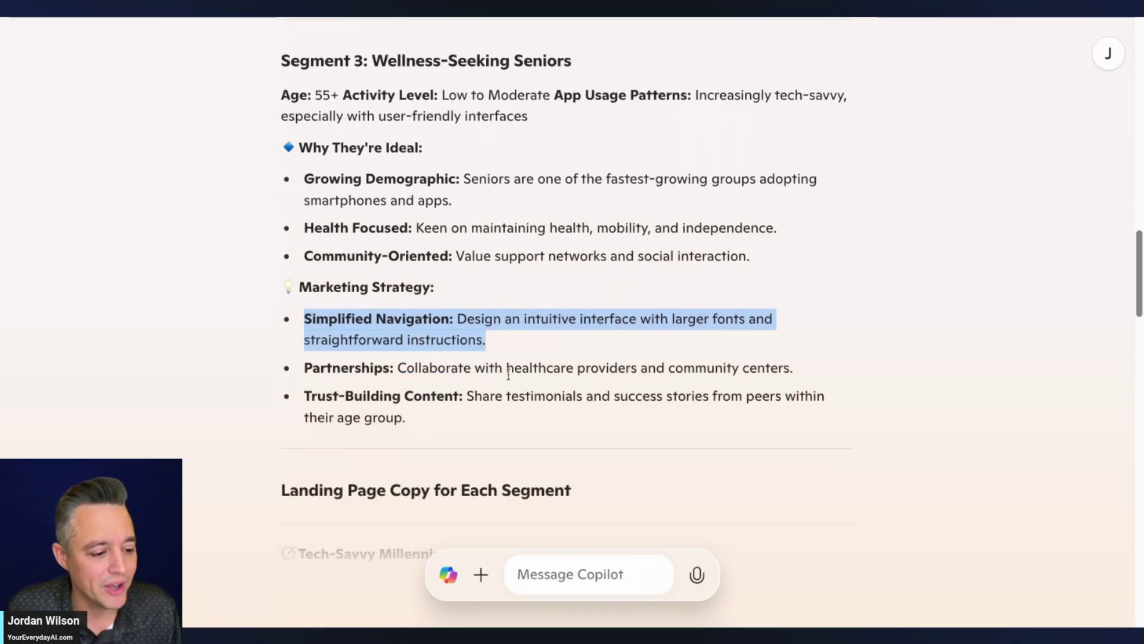
double_click(509, 371)
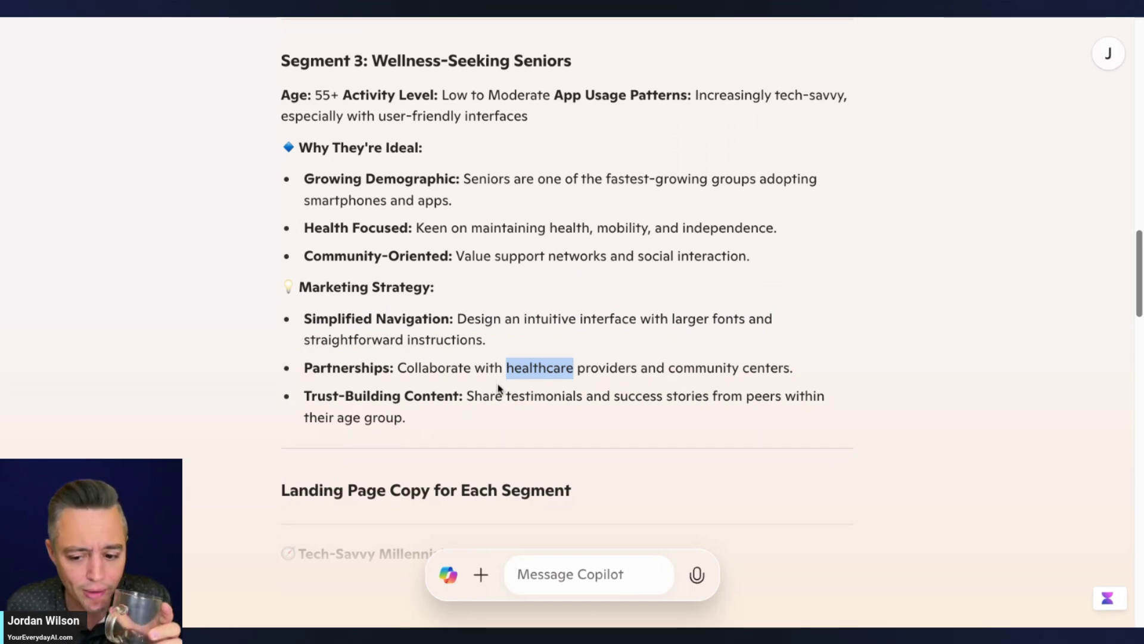
scroll(499, 388, "down", 1)
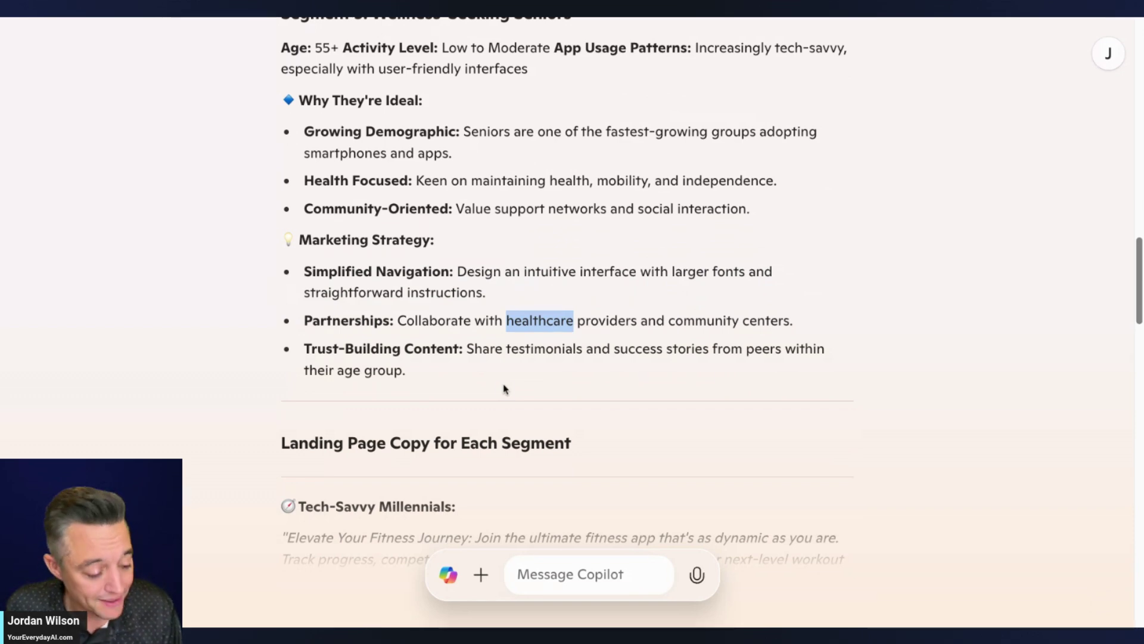
Step: Review the landing page copy for each segment, highlighting the Tech-Savvy Millennials copy
scroll(503, 389, "down", 2)
left_click(438, 353)
scroll(492, 359, "down", 7)
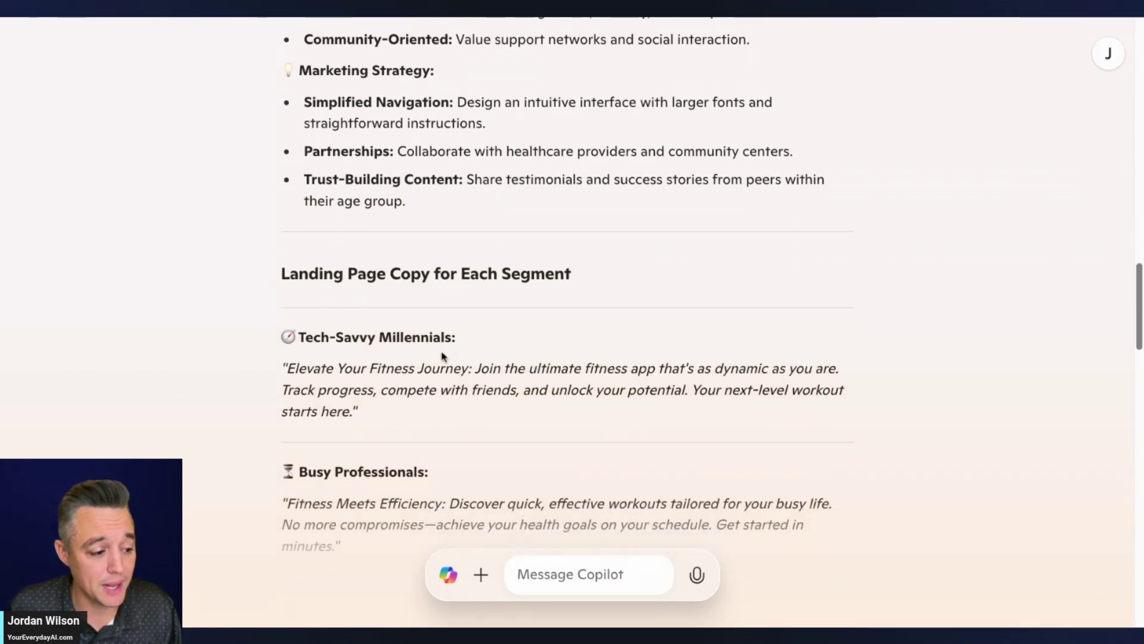
scroll(492, 360, "up", 2)
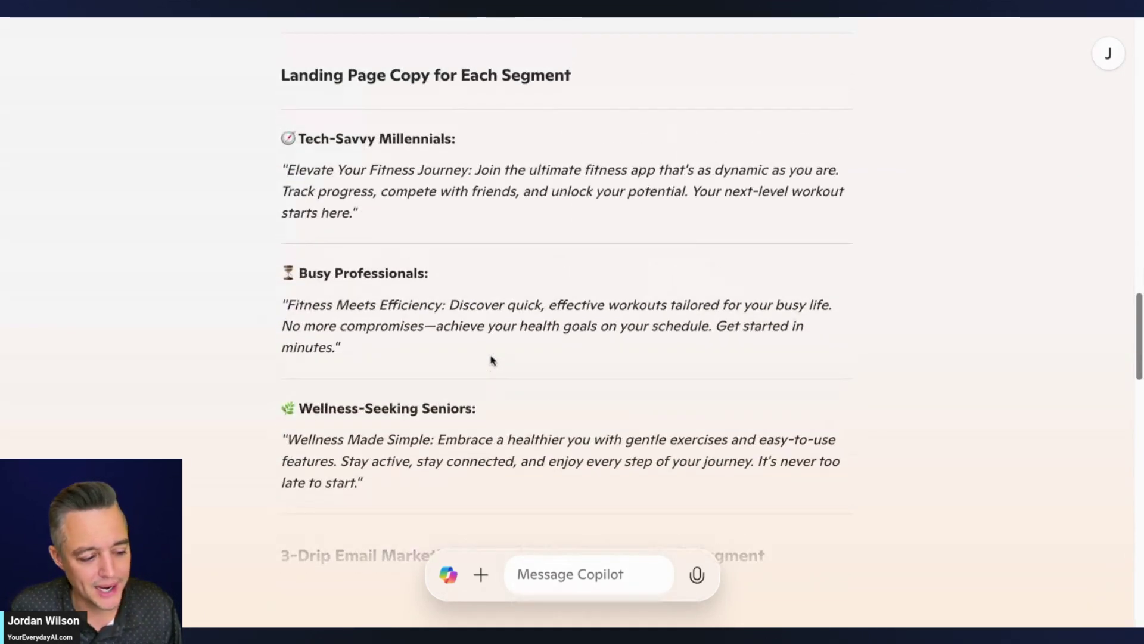
left_click_drag(393, 220, 284, 143)
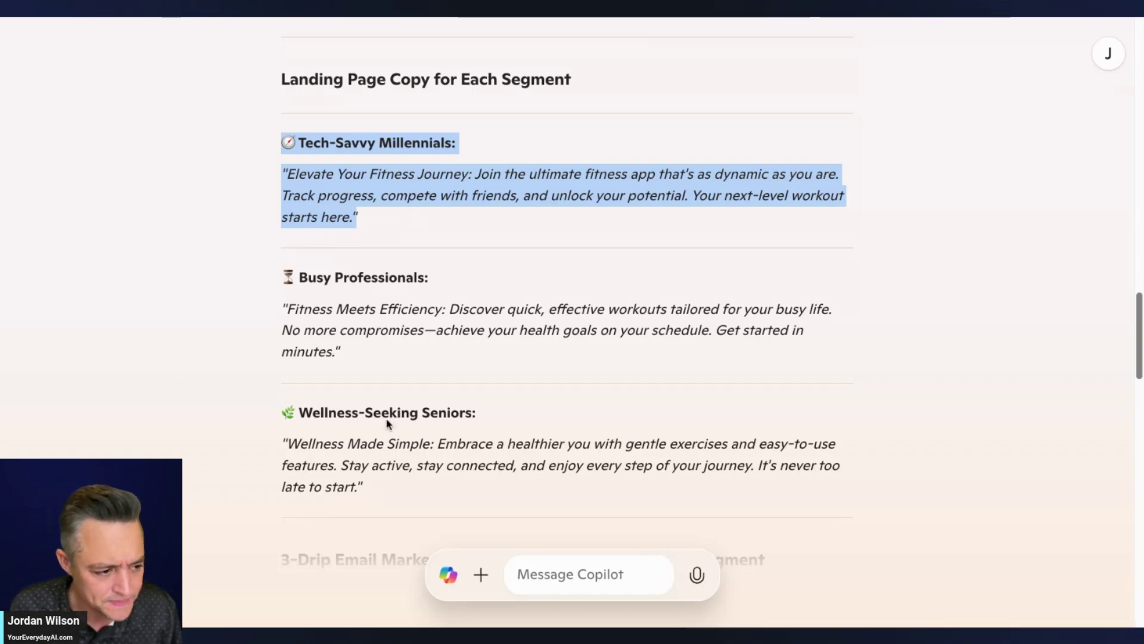
left_click(479, 361)
Step: Read the 3-drip email sequences for Tech-Savvy Millennials and Busy Professionals, highlighting the Busy Professionals Email 1 subject line
scroll(480, 362, "down", 3)
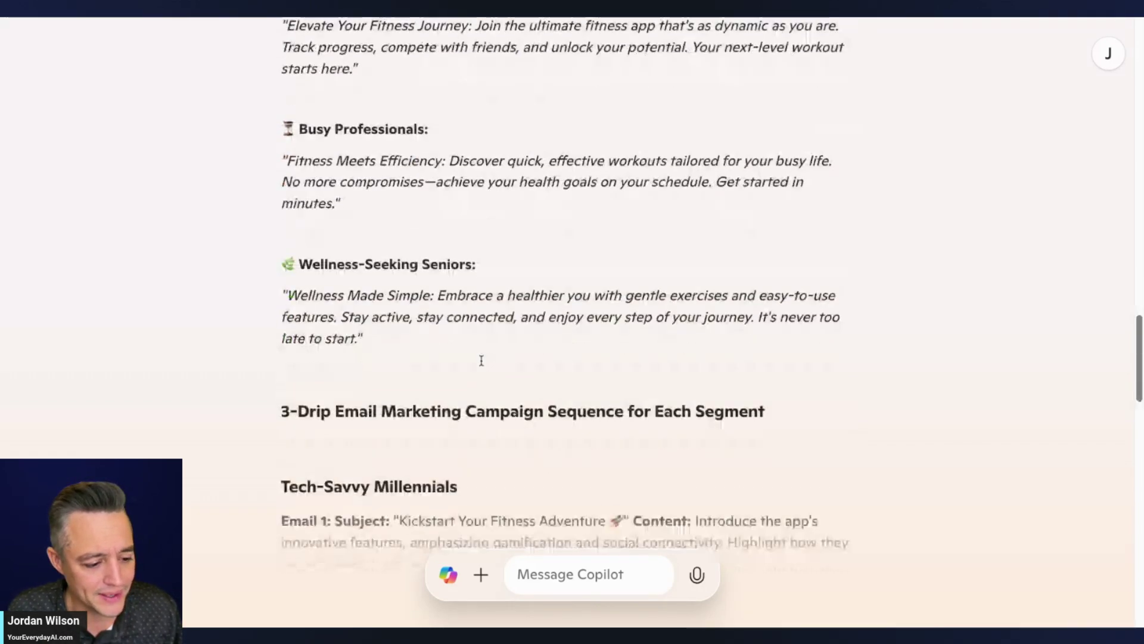
scroll(506, 388, "down", 4)
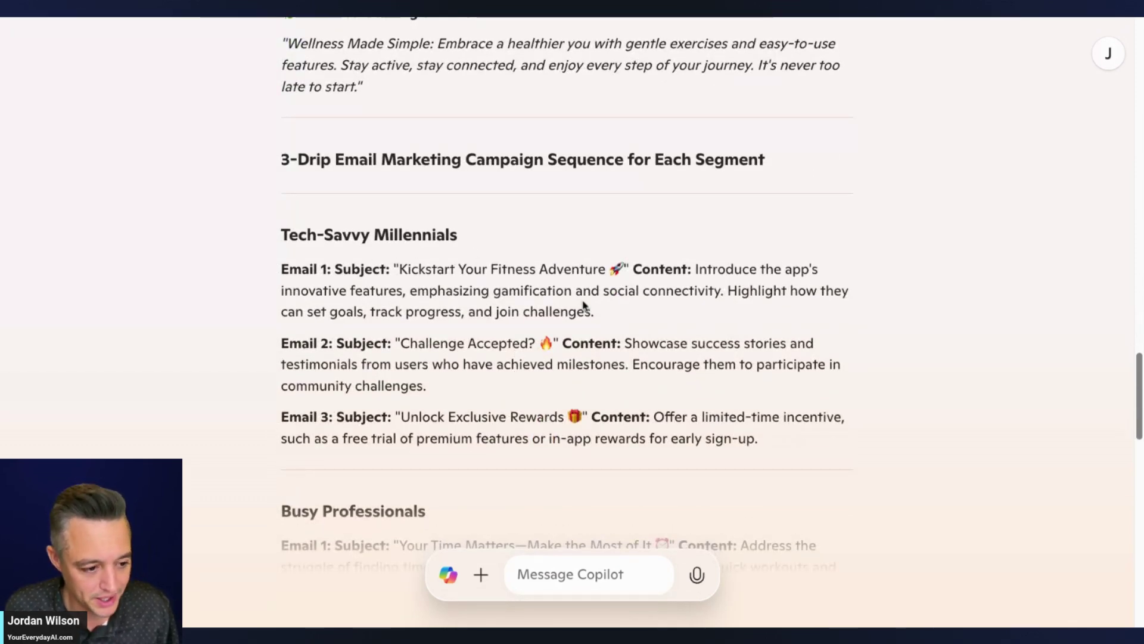
scroll(676, 365, "down", 1)
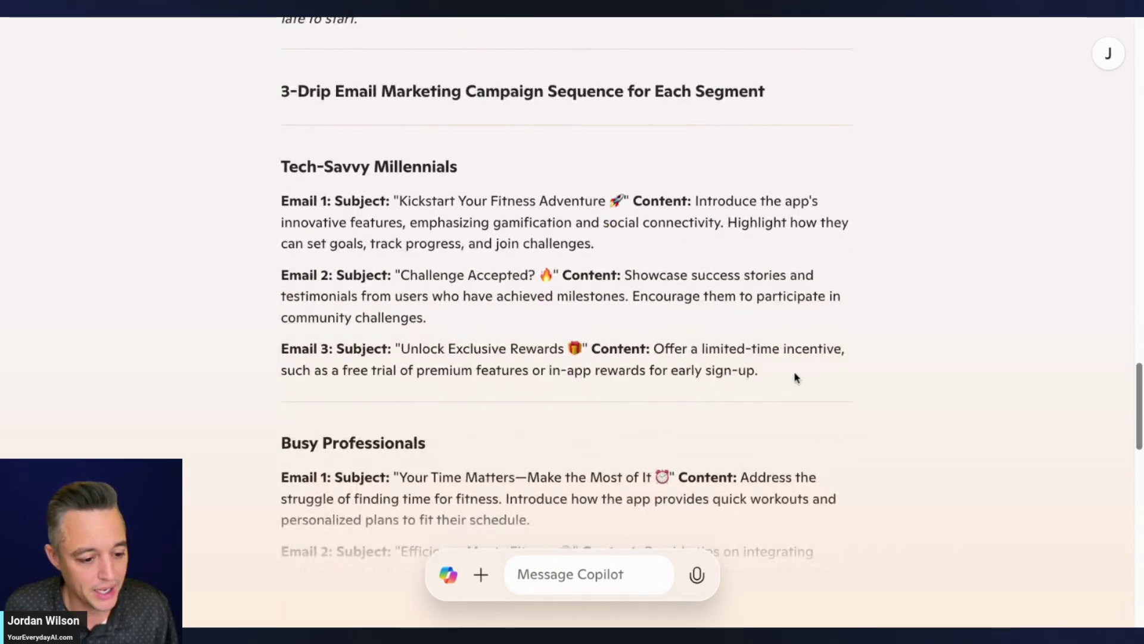
scroll(796, 384, "down", 2)
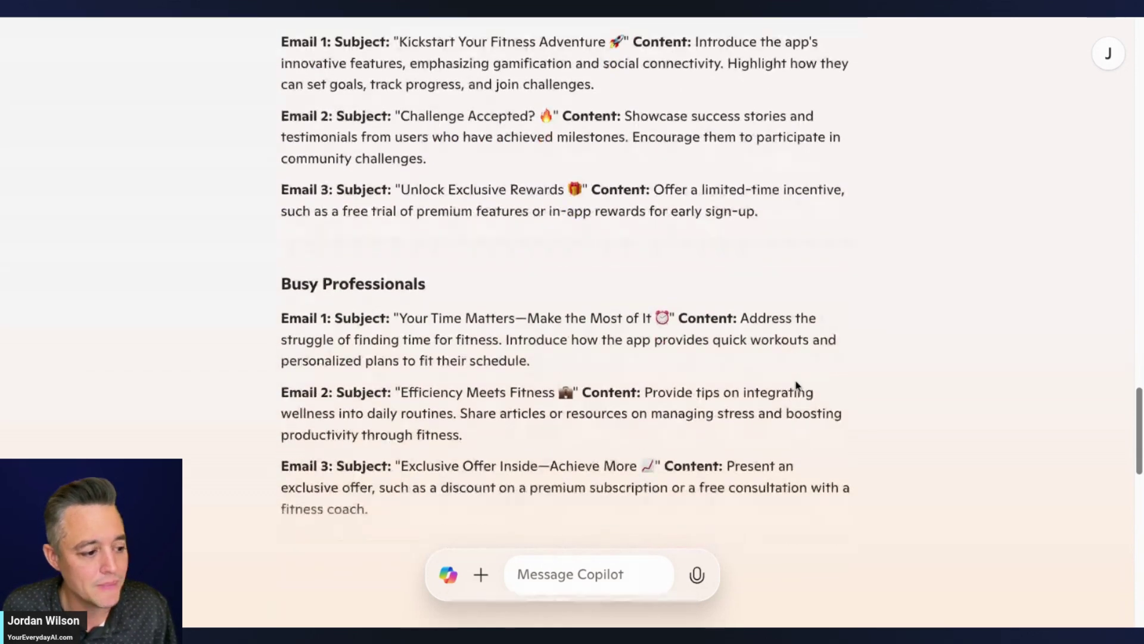
scroll(797, 385, "down", 2)
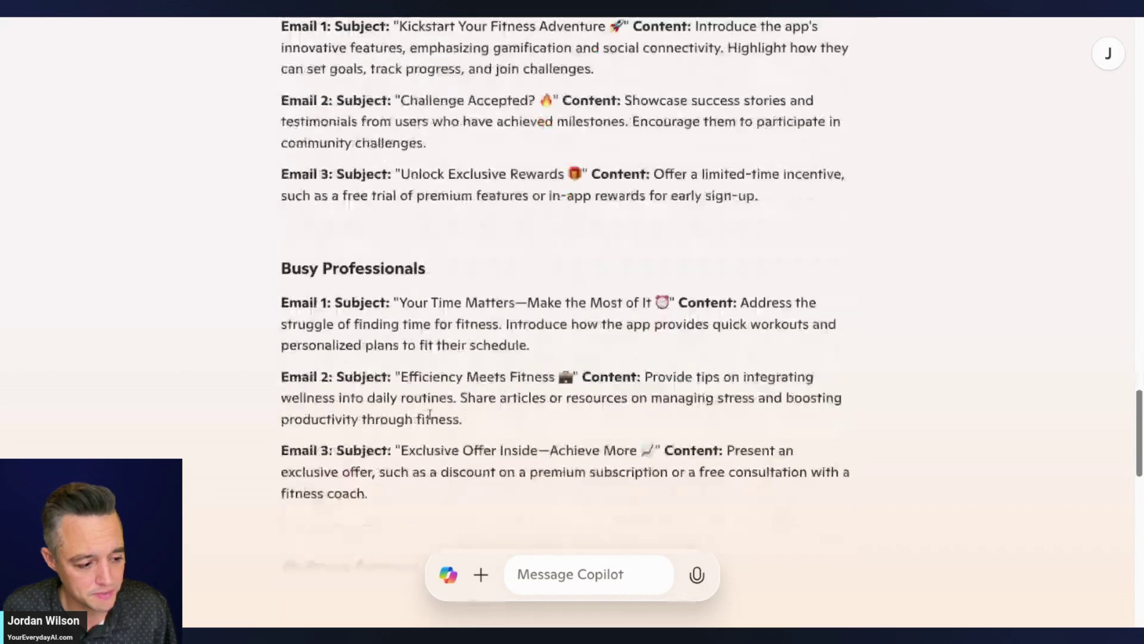
scroll(414, 308, "up", 2)
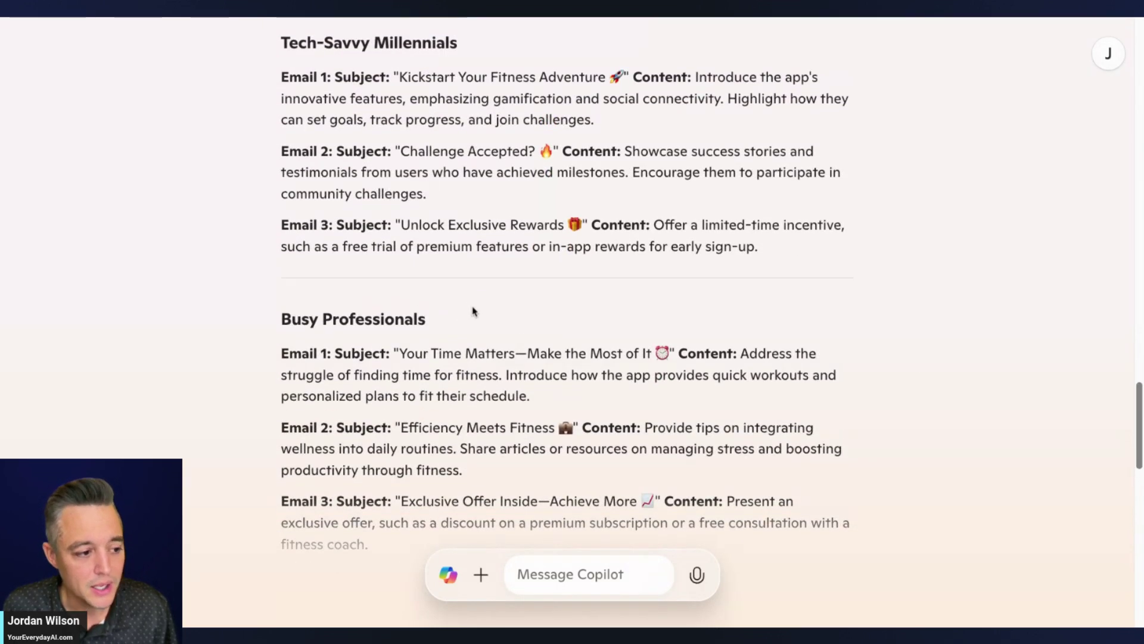
scroll(472, 308, "down", 1)
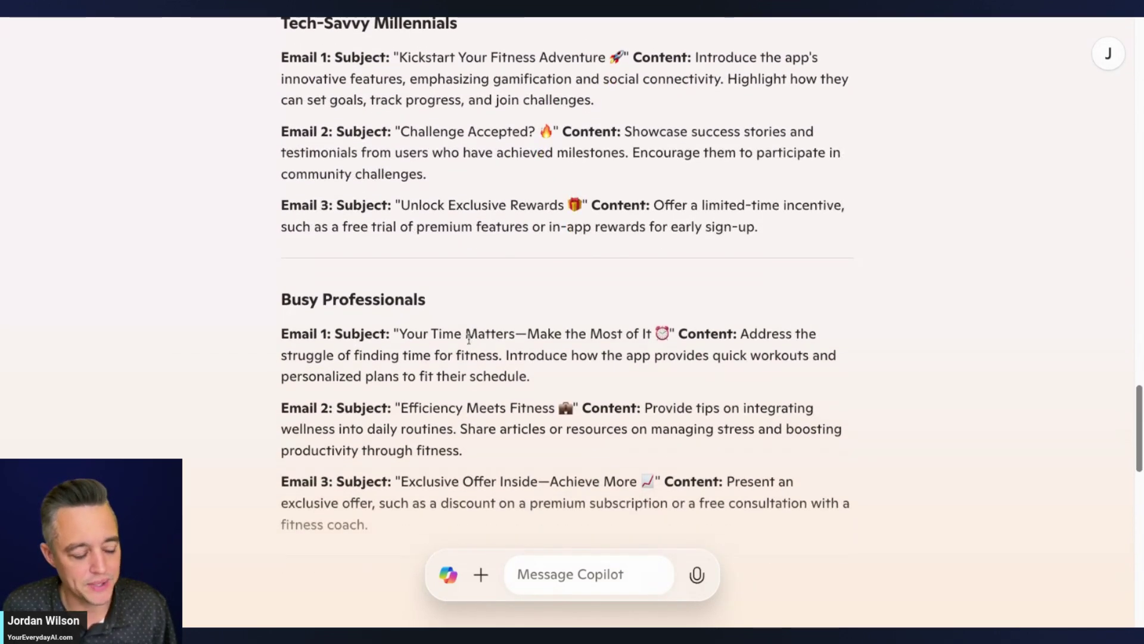
left_click_drag(396, 335, 648, 335)
left_click(356, 293)
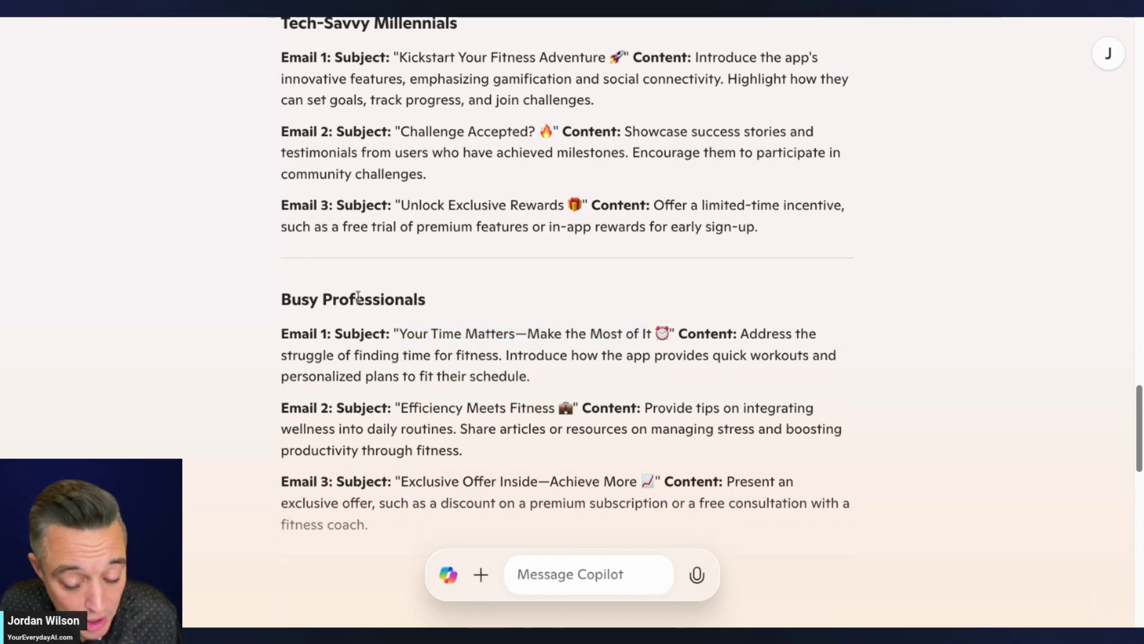
Step: Check the emojis in the email subject lines across the segments, highlighting the rocket in the Tech-Savvy Millennials Email 1 subject
scroll(427, 269, "down", 2)
scroll(425, 267, "down", 4)
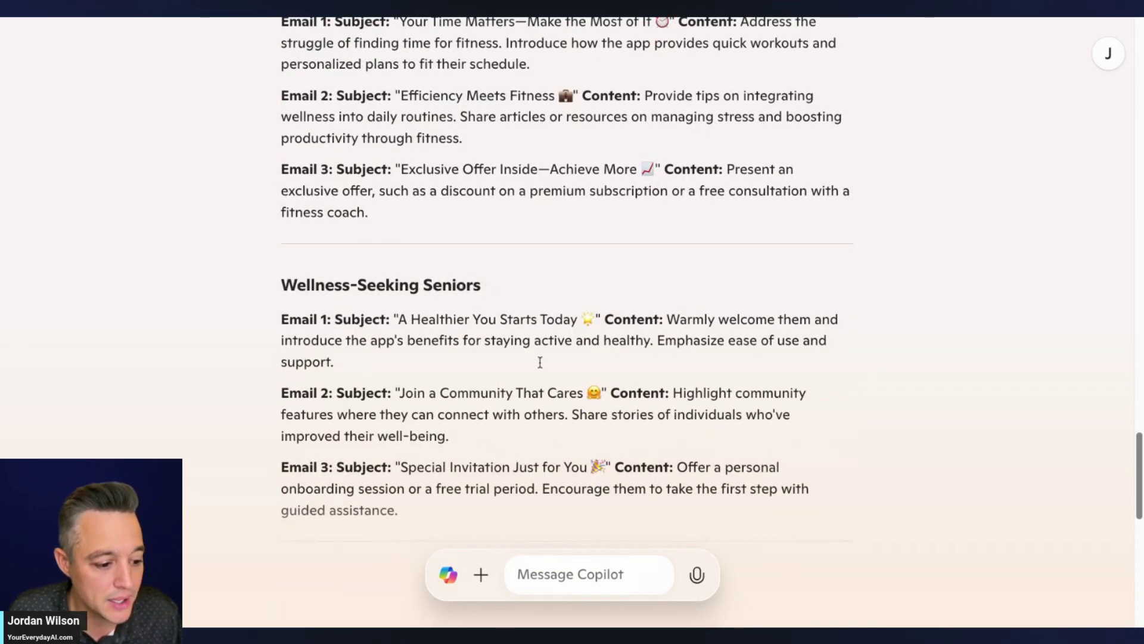
scroll(553, 406, "up", 6)
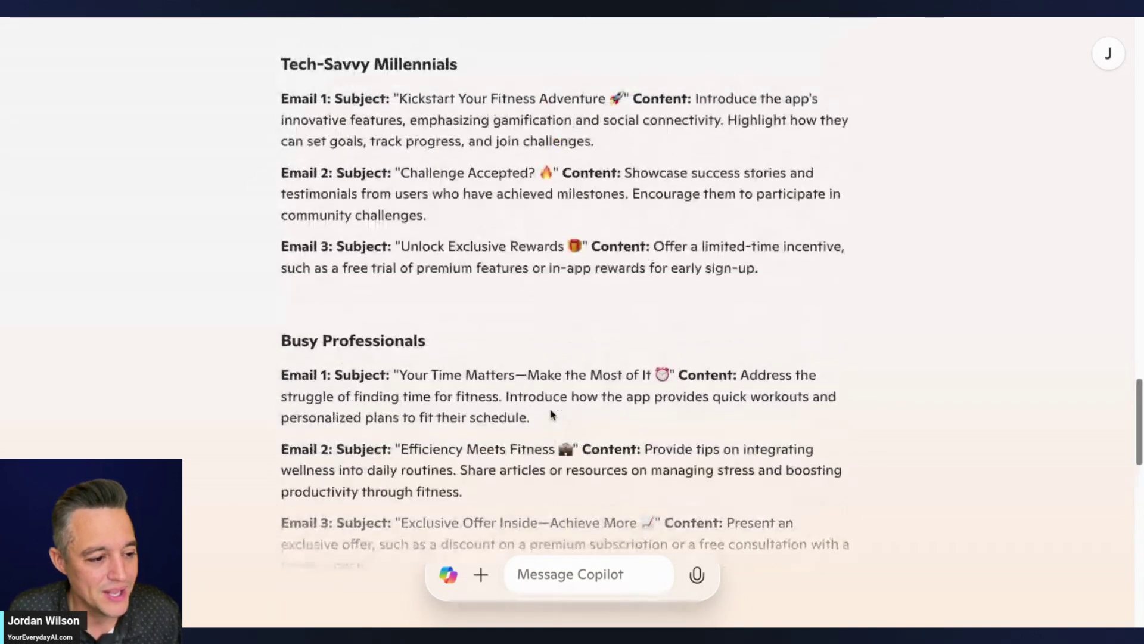
left_click_drag(625, 100, 611, 100)
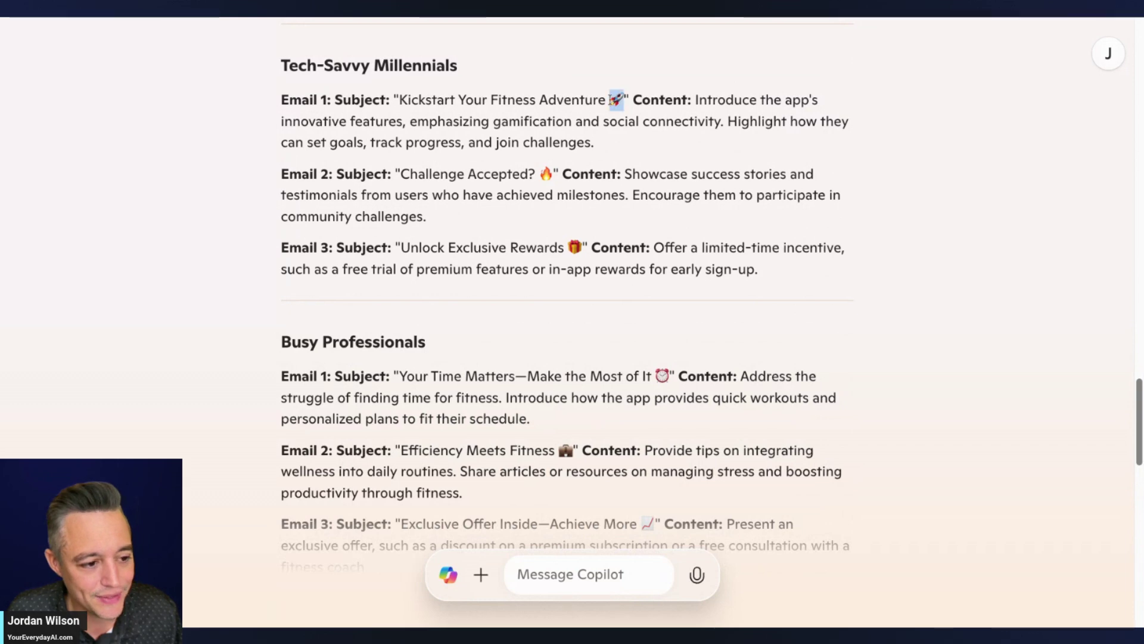
left_click(537, 136)
Step: Read the Wellness-Seeking Seniors emails and the Beyond the Basics section through to the closing remarks, highlighting the section's introduction
scroll(513, 197, "down", 7)
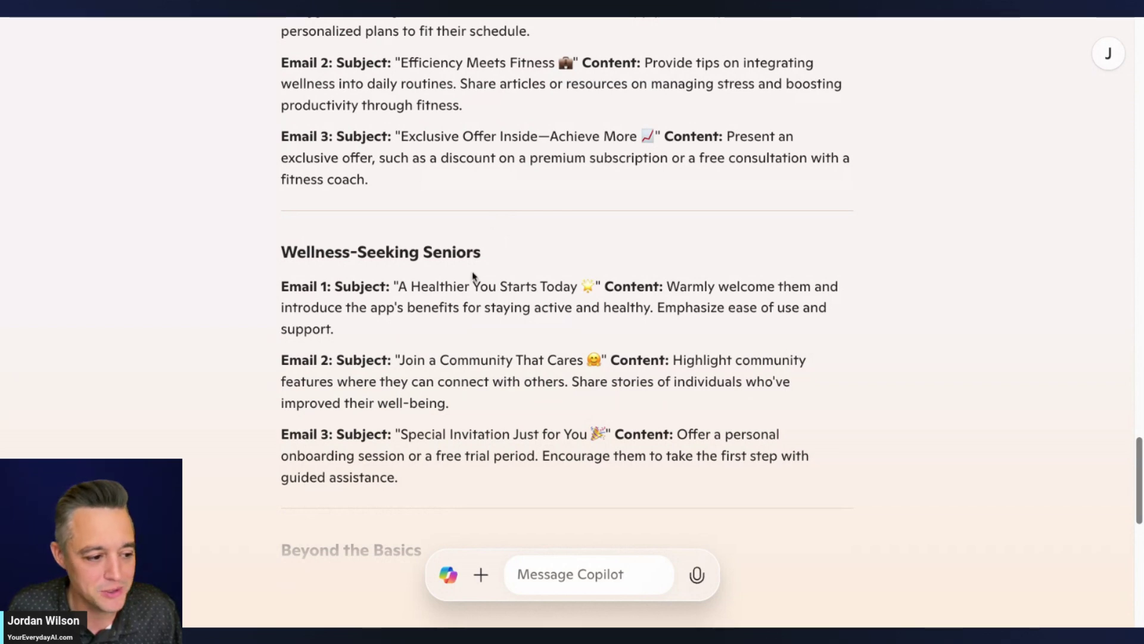
scroll(472, 283, "down", 1)
scroll(471, 279, "down", 2)
scroll(470, 279, "down", 2)
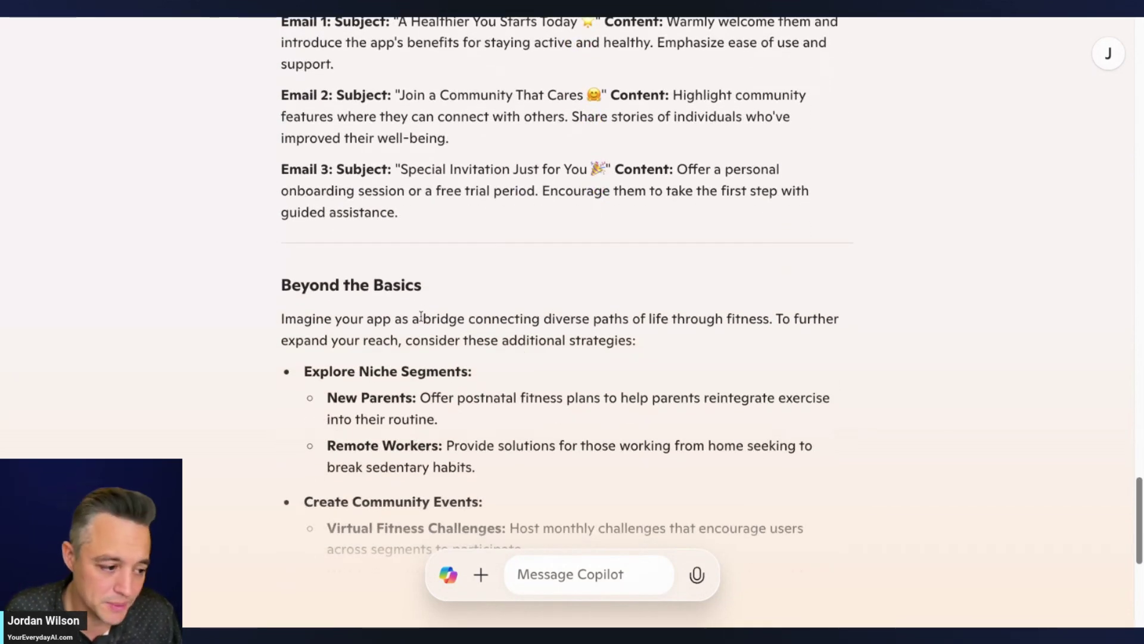
left_click_drag(667, 346, 283, 286)
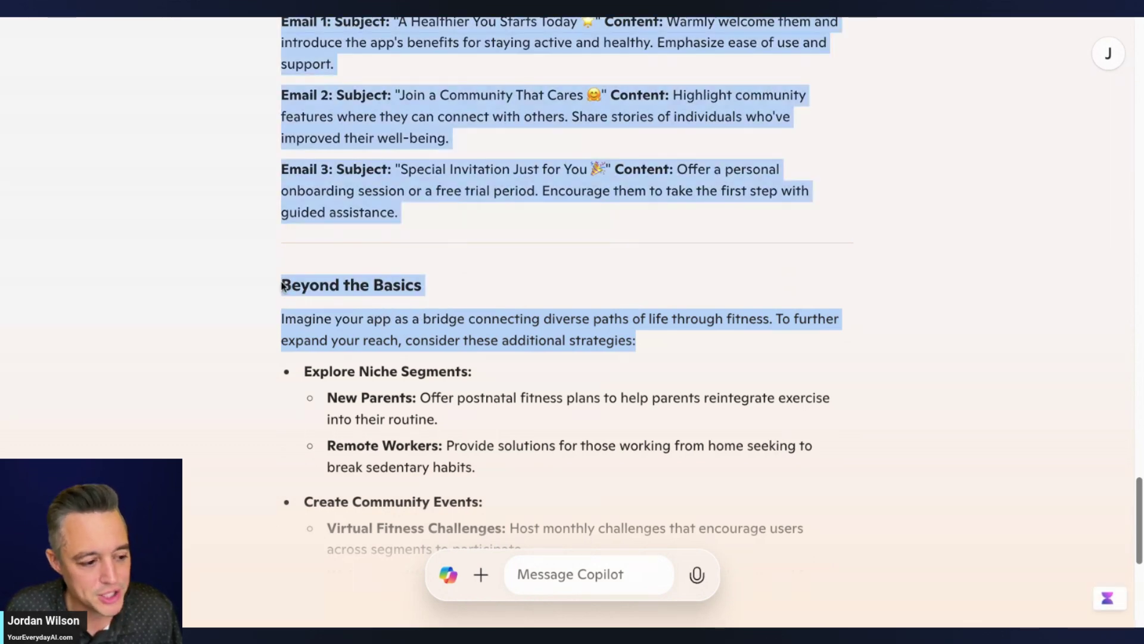
left_click(284, 286)
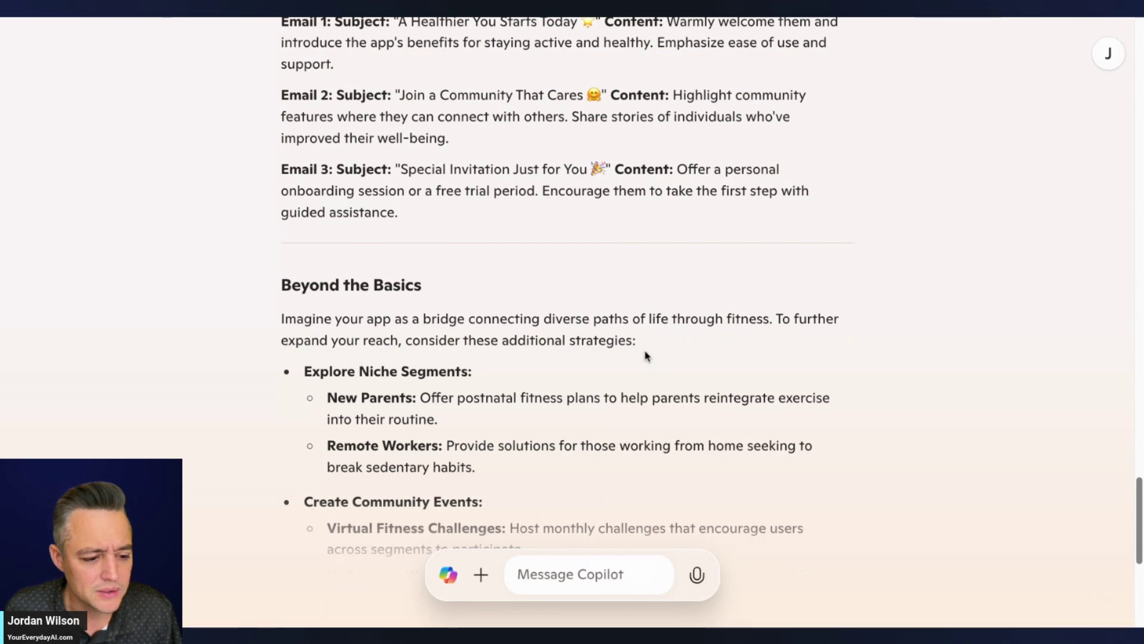
scroll(650, 351, "down", 4)
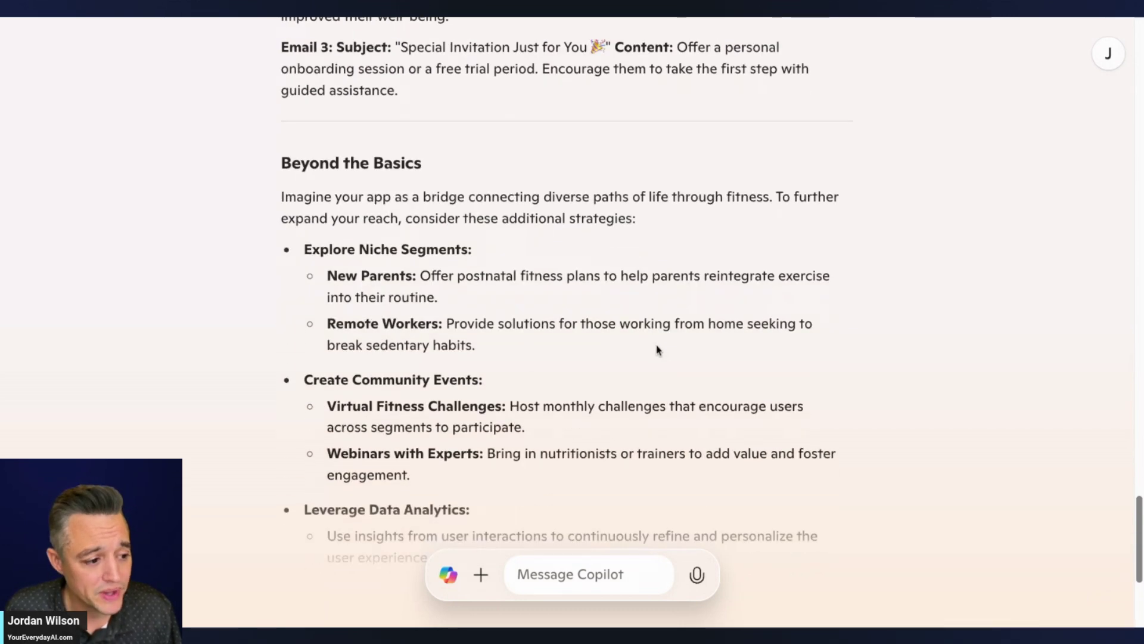
scroll(656, 344, "down", 1)
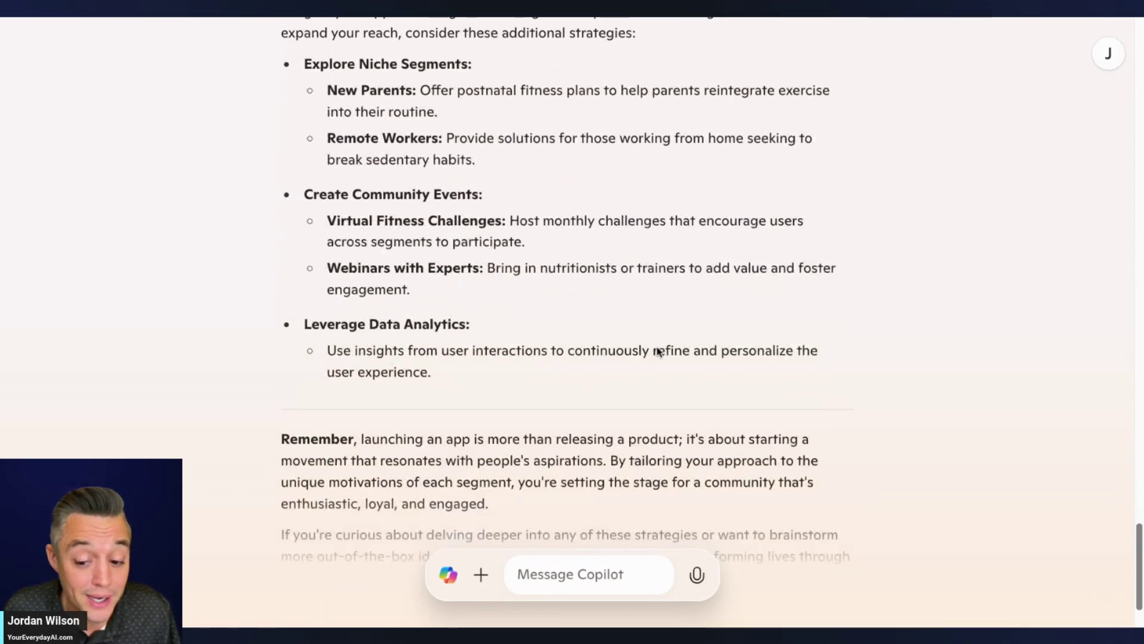
scroll(620, 417, "down", 2)
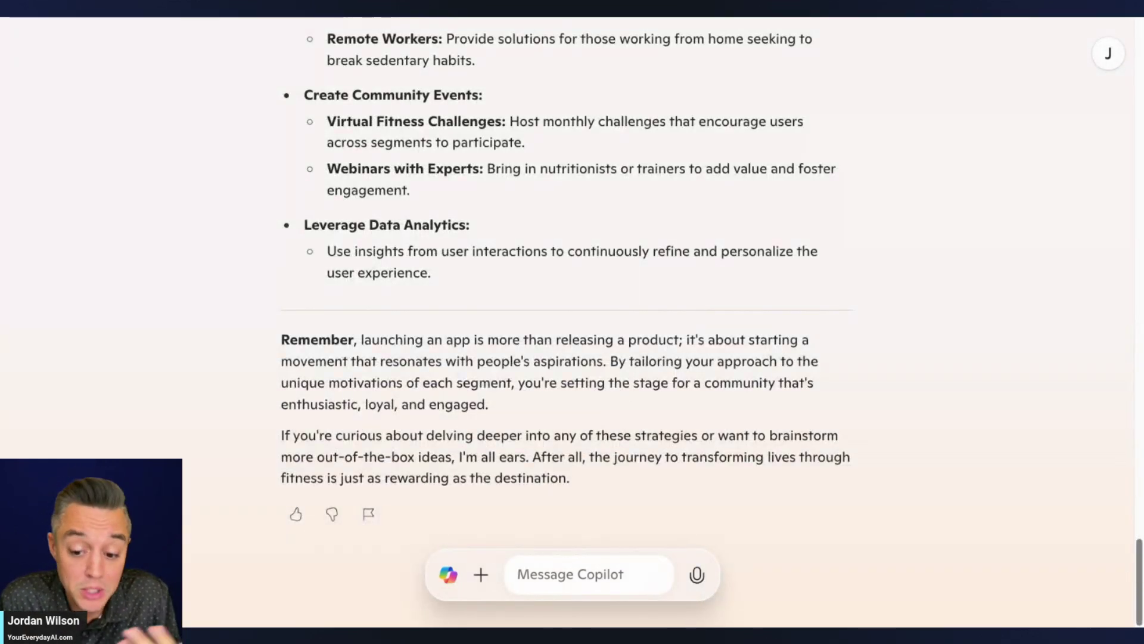
Step: Return to the Copilot home page and open the list of past conversations
left_click(446, 577)
left_click(446, 575)
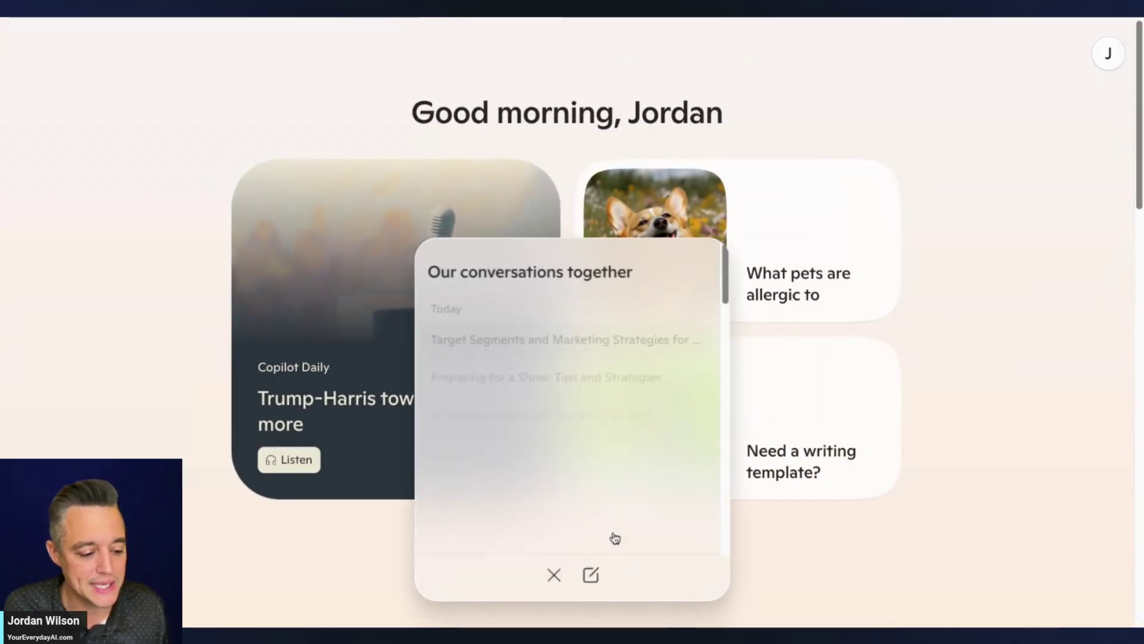
Step: Start a new conversation and submit the fitness app prompt requesting top three segments, reasoning, marketing strategies, landing page copy and 3-drip email sequences
left_click(589, 574)
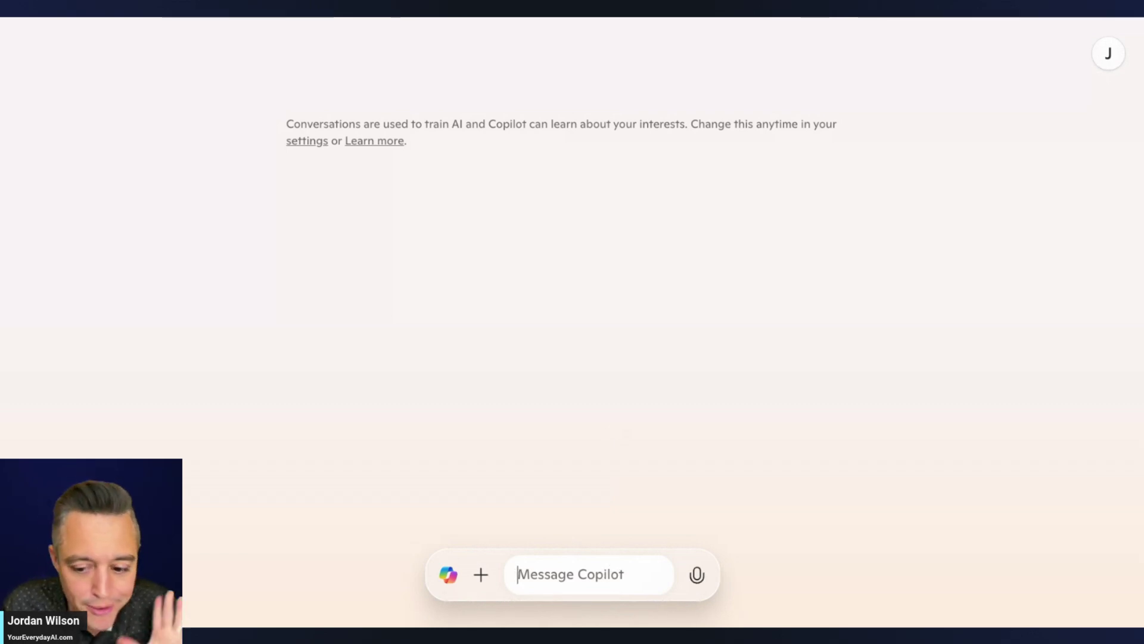
left_click(591, 565)
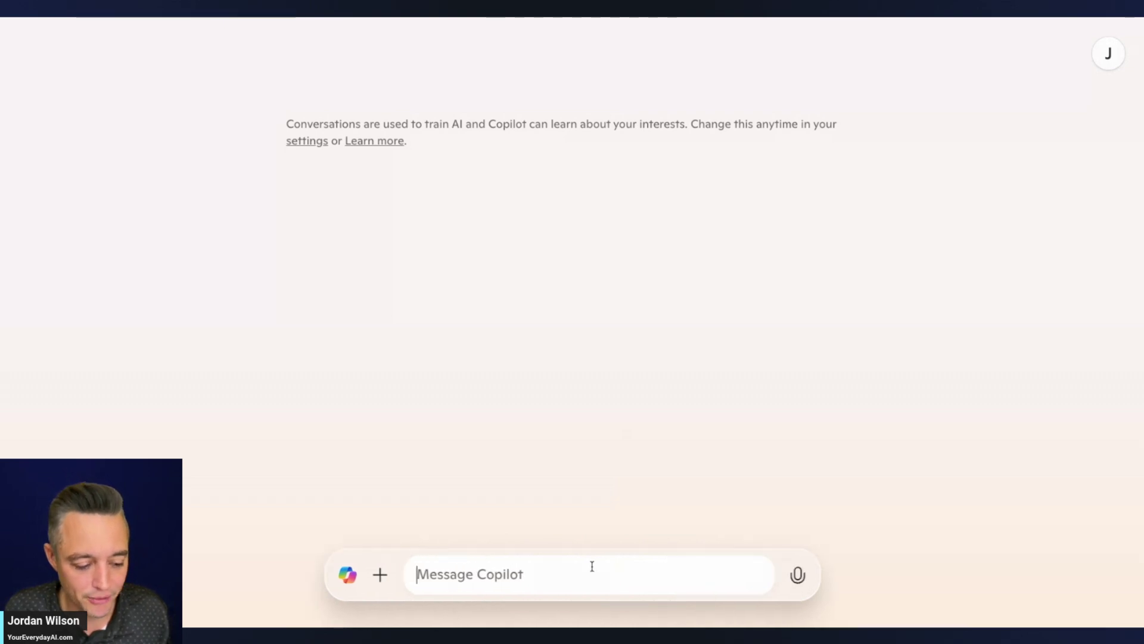
type("We are launching a new fitness app. Please identify the top three segments we should target based on age, activity level, and app usage patterns. Provide reasoning for why these segments are ideal, and suggest the best marketing strategy for each. Also, please write me simple landing page copy for each segment, as well as a 3-drip email marketing campaign sequence for each segment.")
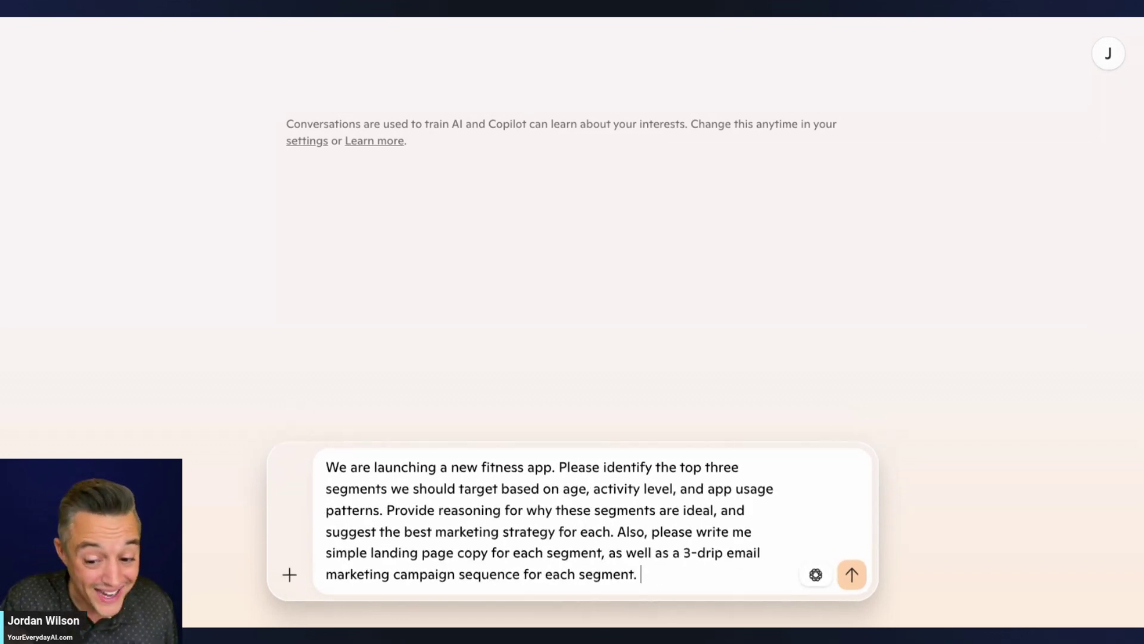
left_click(851, 574)
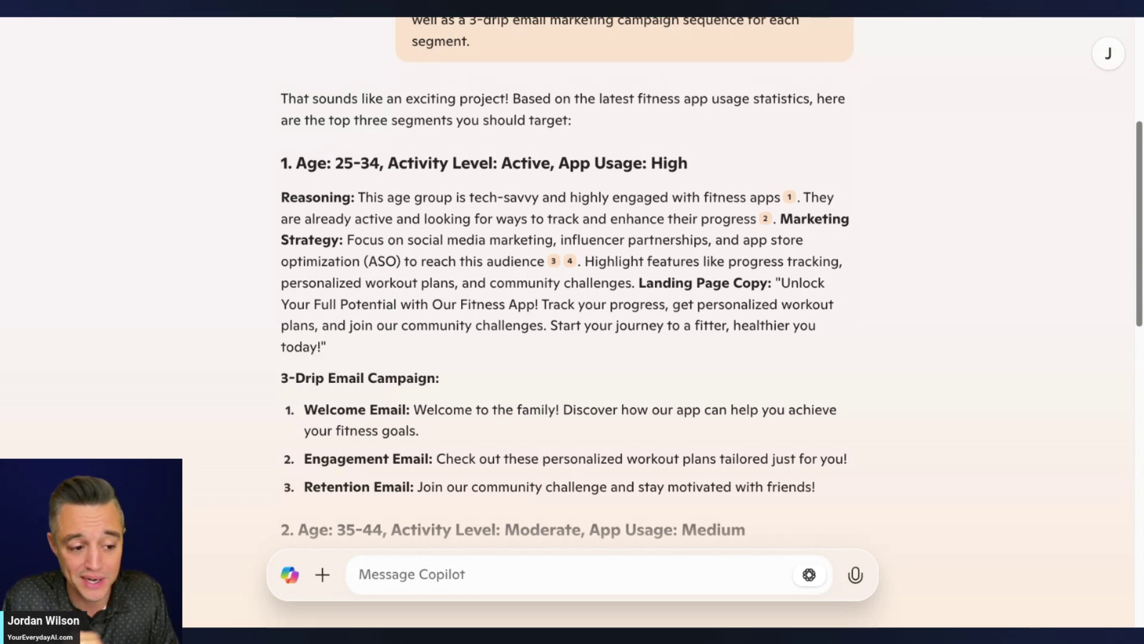
Step: Read the standard answer's three age-based segments, their 3-drip email campaigns and the cited sources
scroll(740, 387, "up", 5)
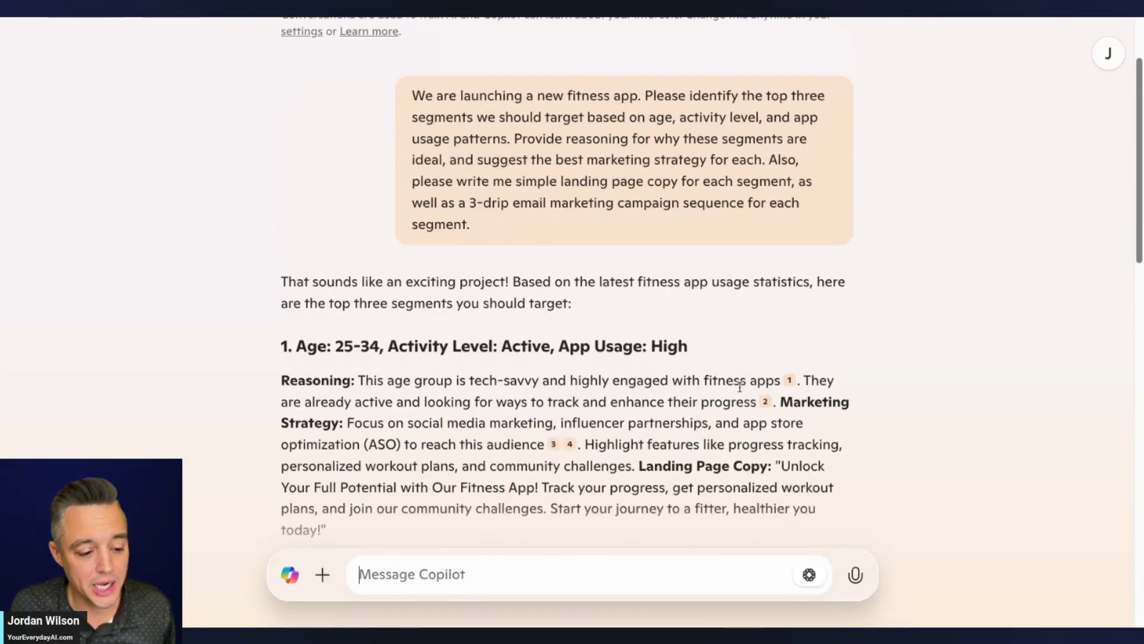
scroll(739, 388, "down", 8)
scroll(736, 387, "up", 7)
scroll(735, 389, "down", 15)
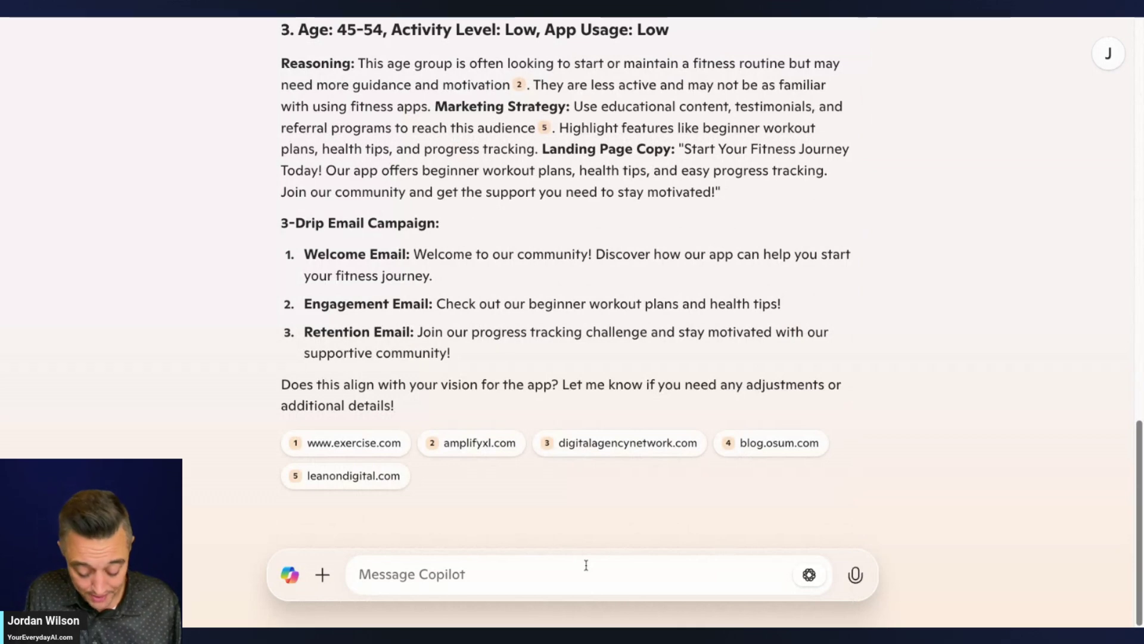
Step: Write the follow-up "please find 2024 fitness trends and update this accordingly.", copy its text and send it
type("ple")
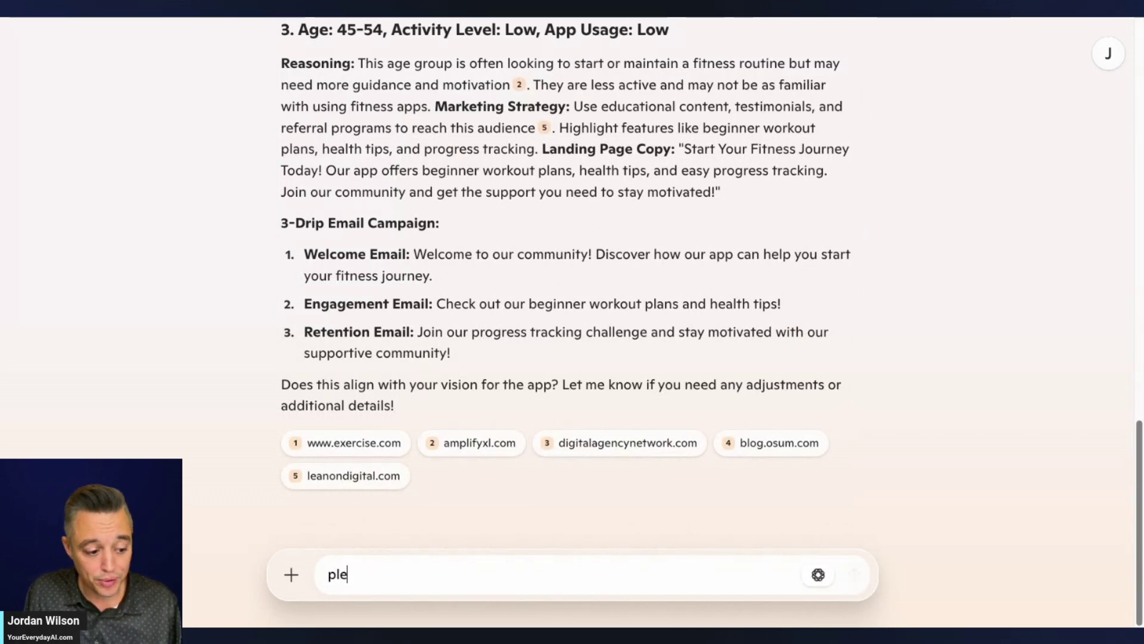
type("ase find 2024 ")
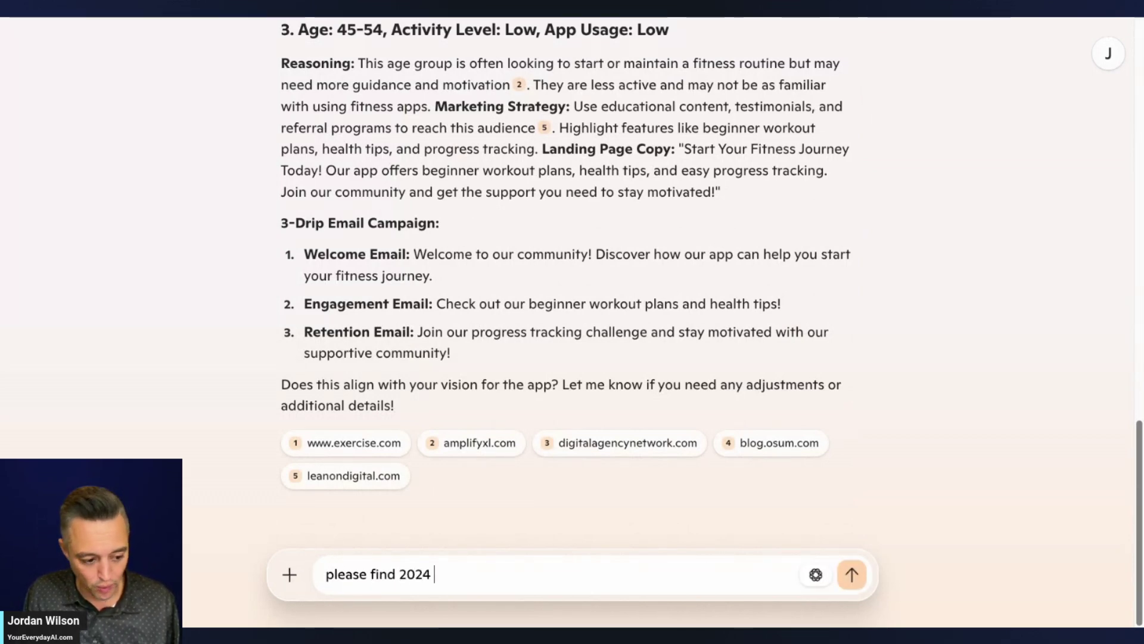
type("fitness trends ")
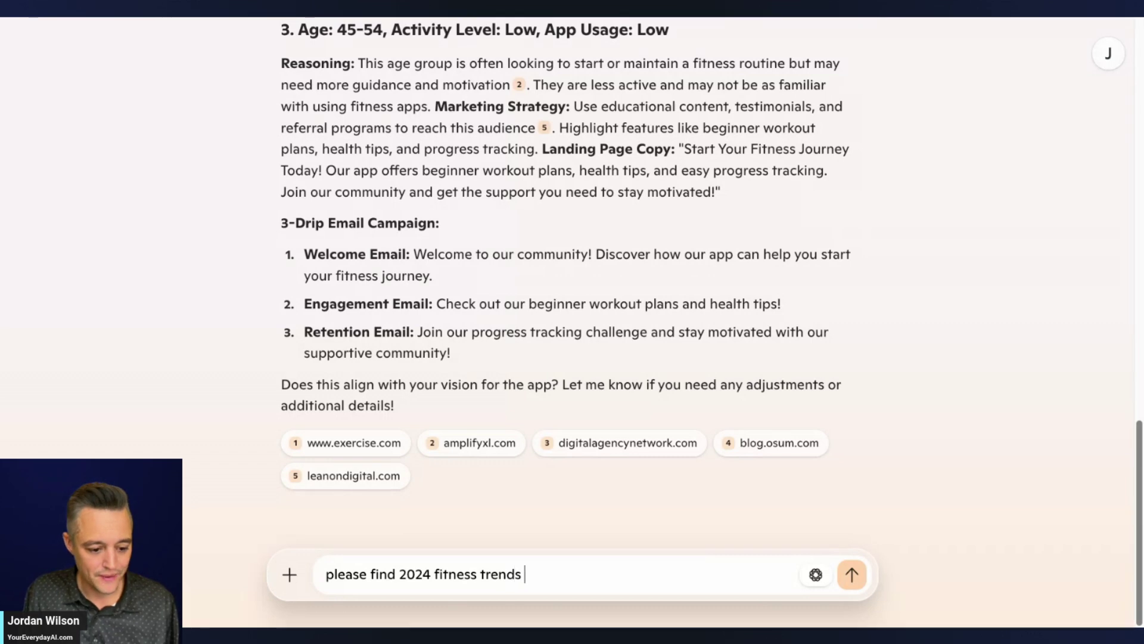
type("and update this accordingly.")
key("ctrl+a")
key("ctrl+c")
key("Return")
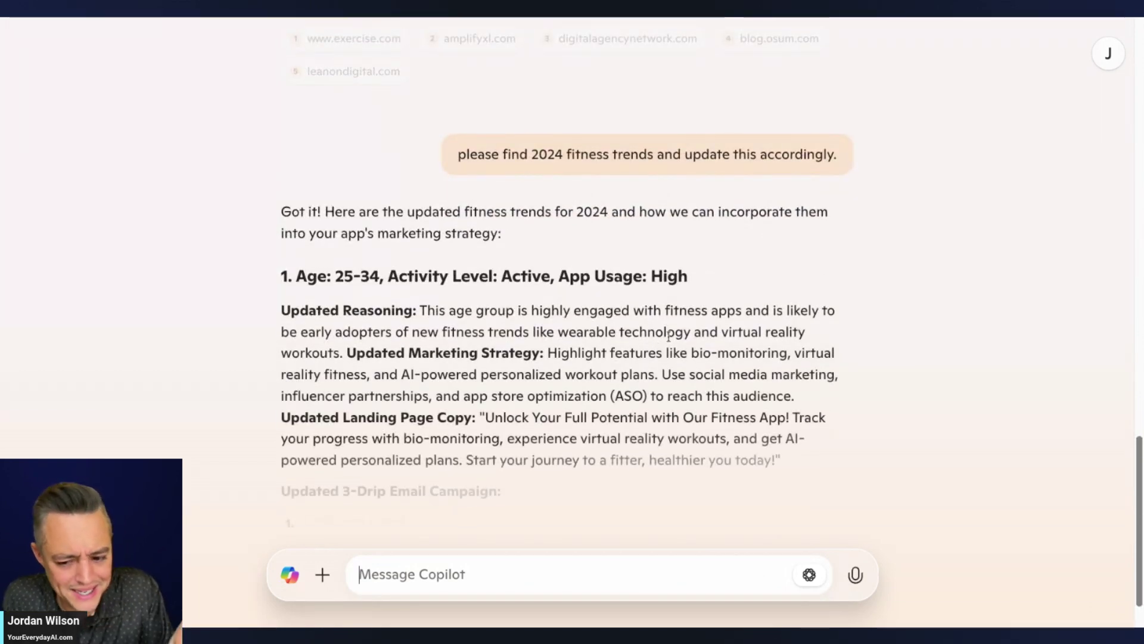
Step: Reuse the copied follow-up, add "please use browse with bing and do deeper research", and send it
left_click(583, 574)
key("ctrl+v")
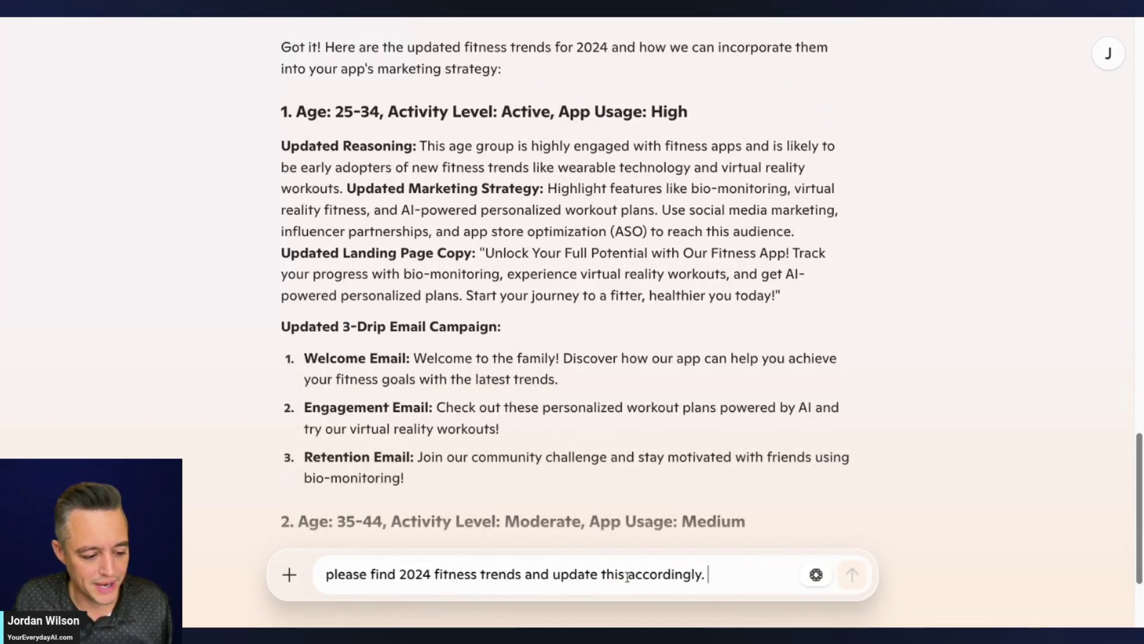
type("please us")
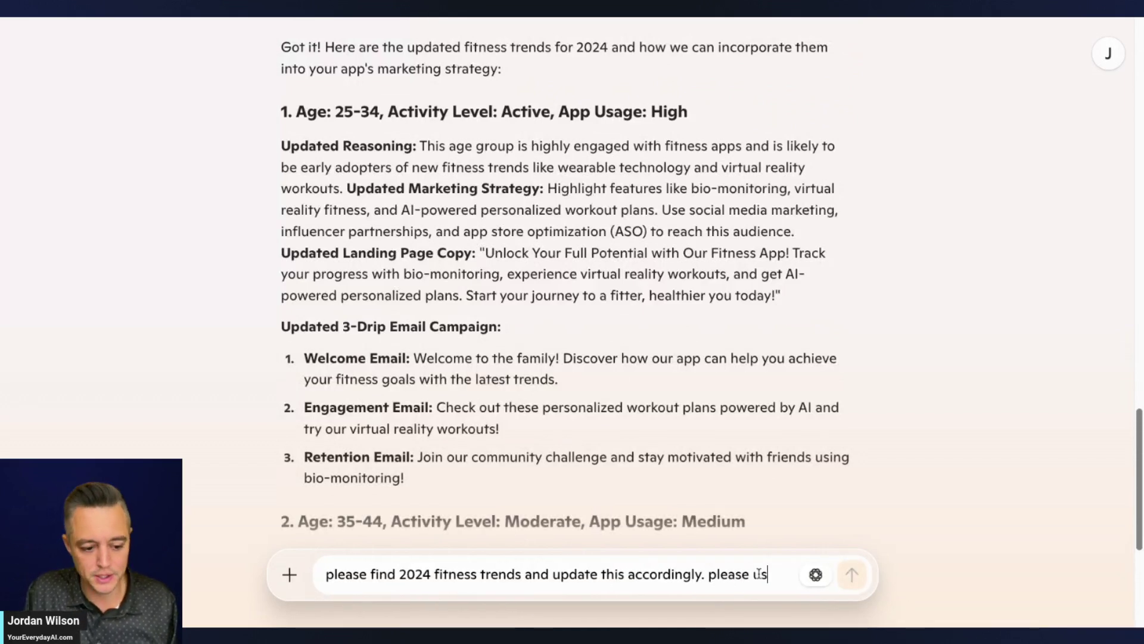
type("e browse with")
key("BackSpace")
key("BackSpace")
type("th bing an")
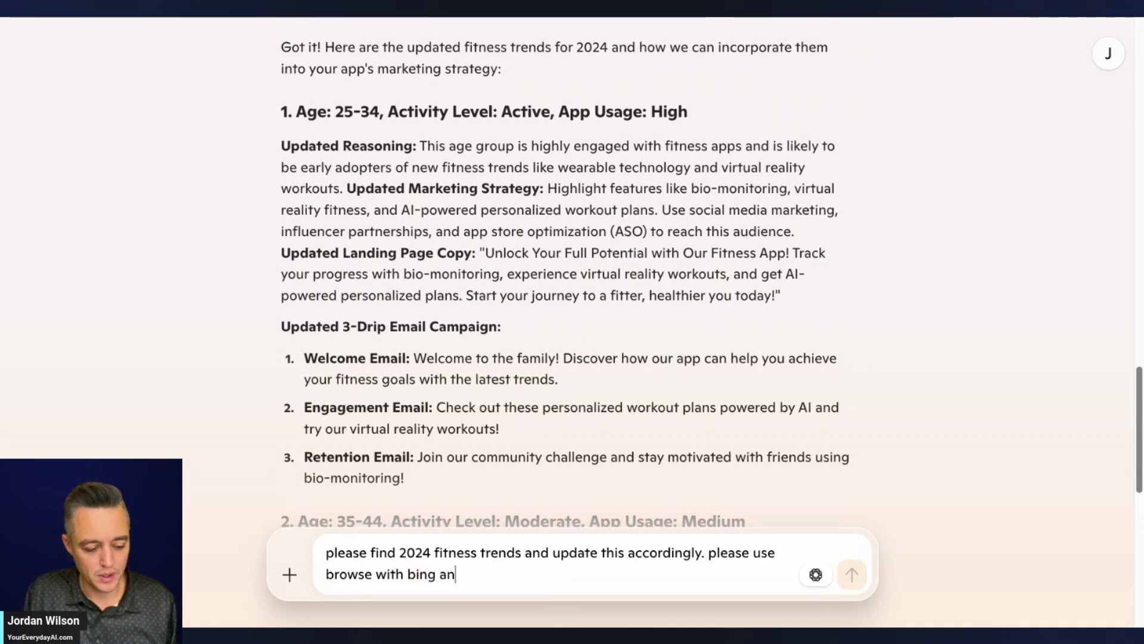
type("d do")
type("eper research")
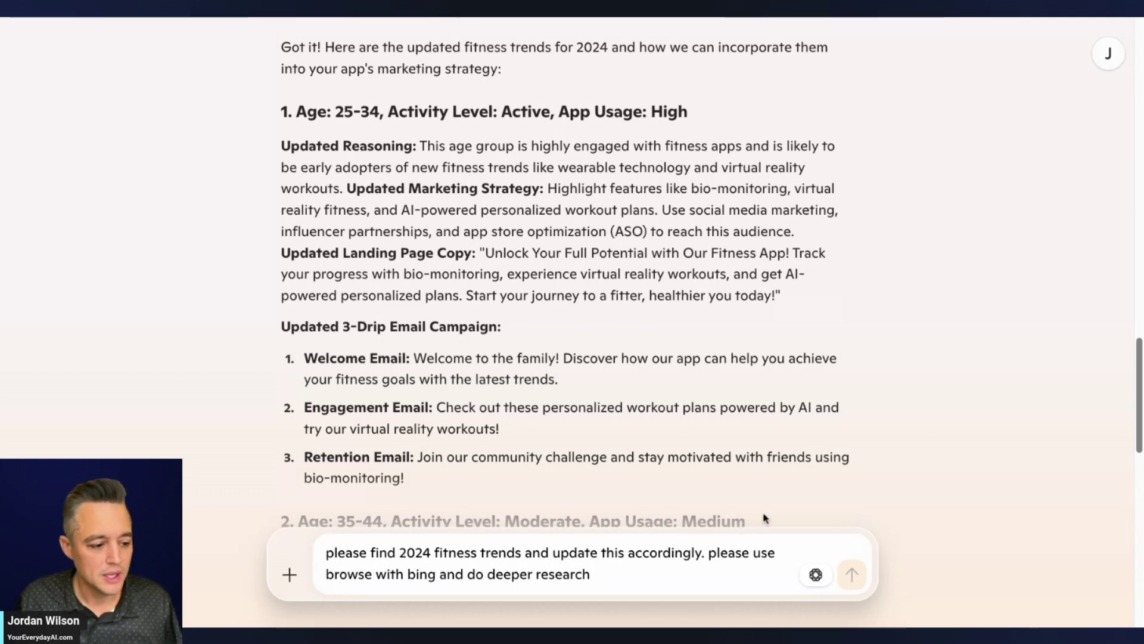
scroll(761, 516, "down", 10)
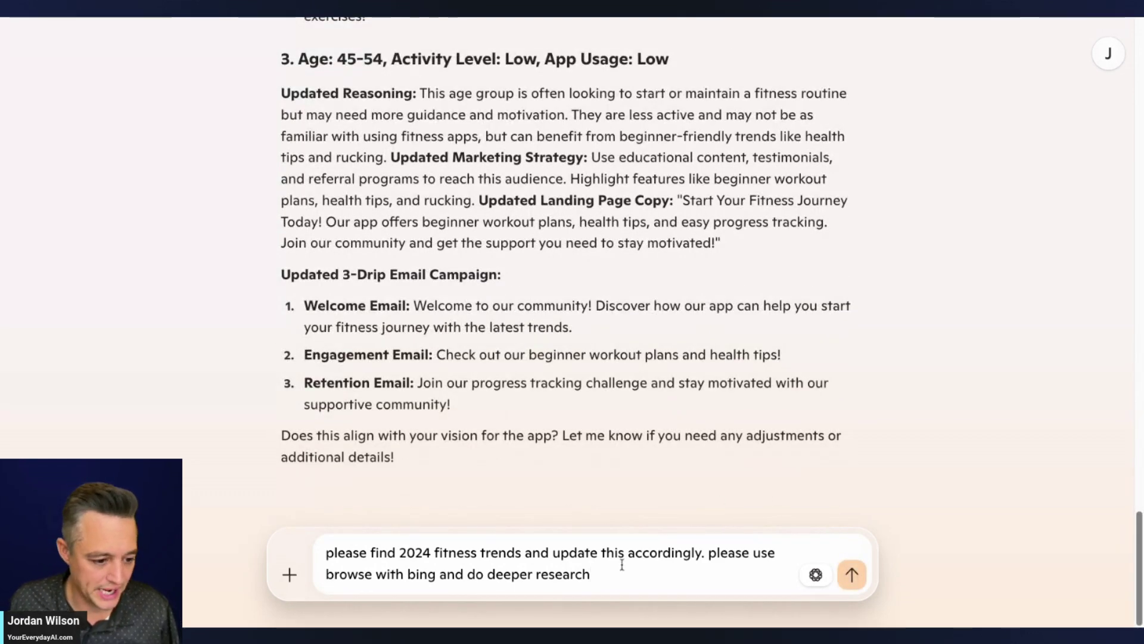
type("h")
left_click(852, 574)
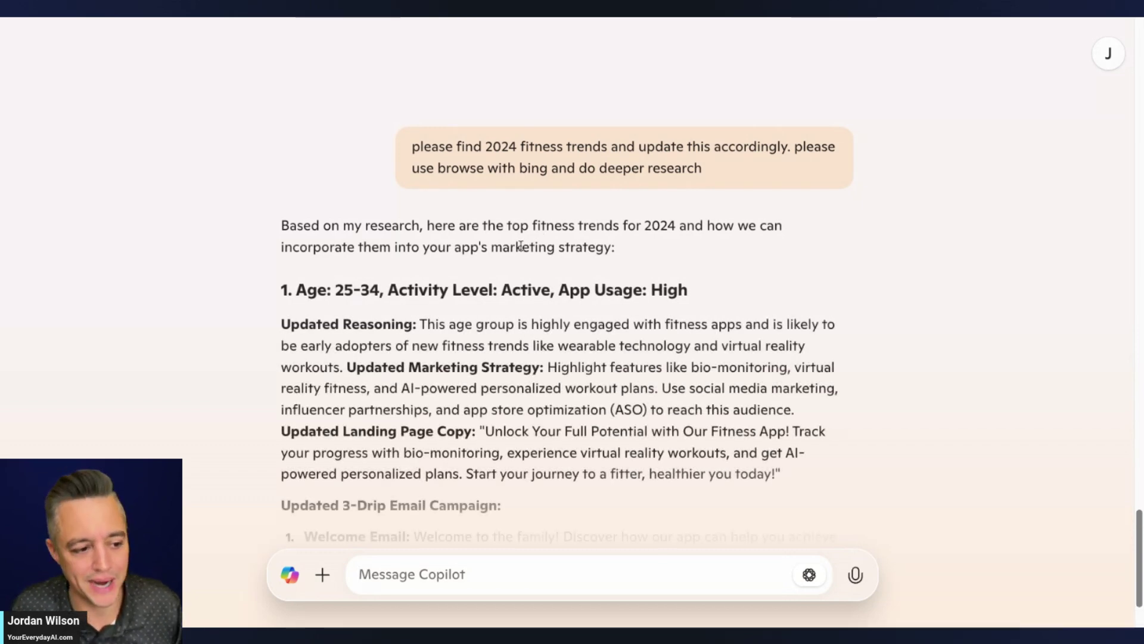
Step: Go back to the home page and open the earlier Think Deeper conversation, second in the list of past conversations
scroll(520, 245, "up", 3)
scroll(566, 286, "up", 12)
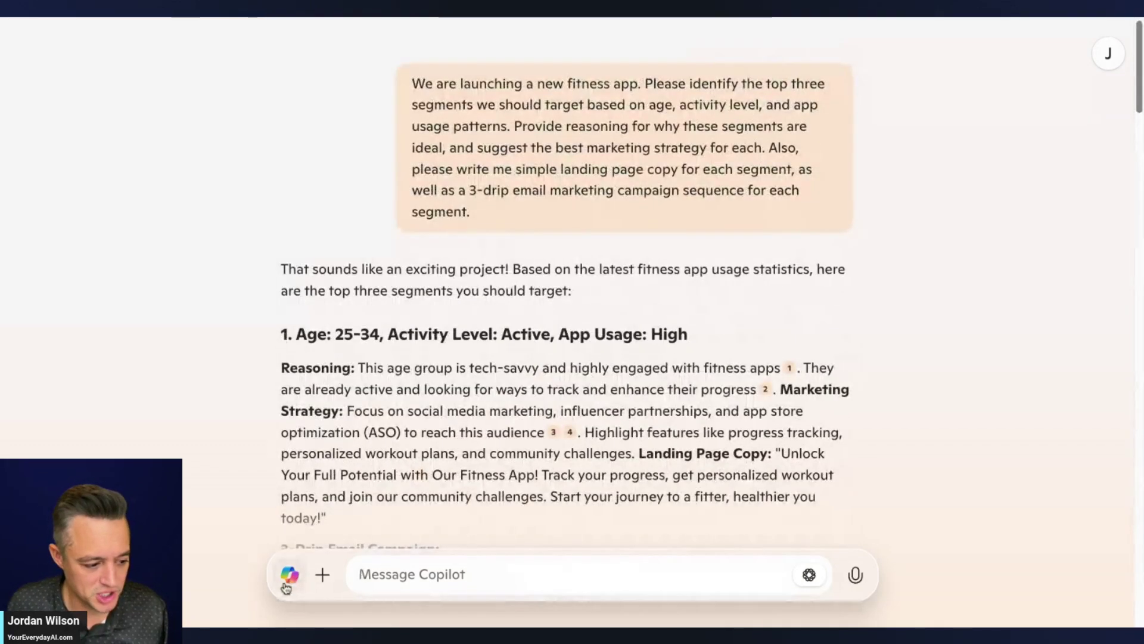
left_click(320, 588)
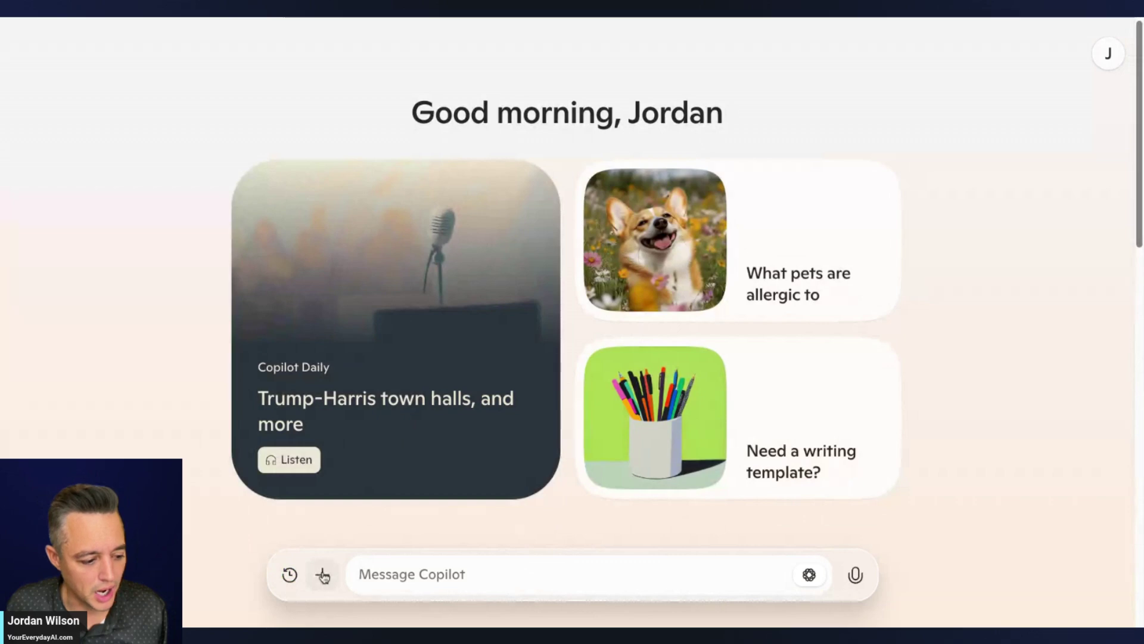
left_click(290, 576)
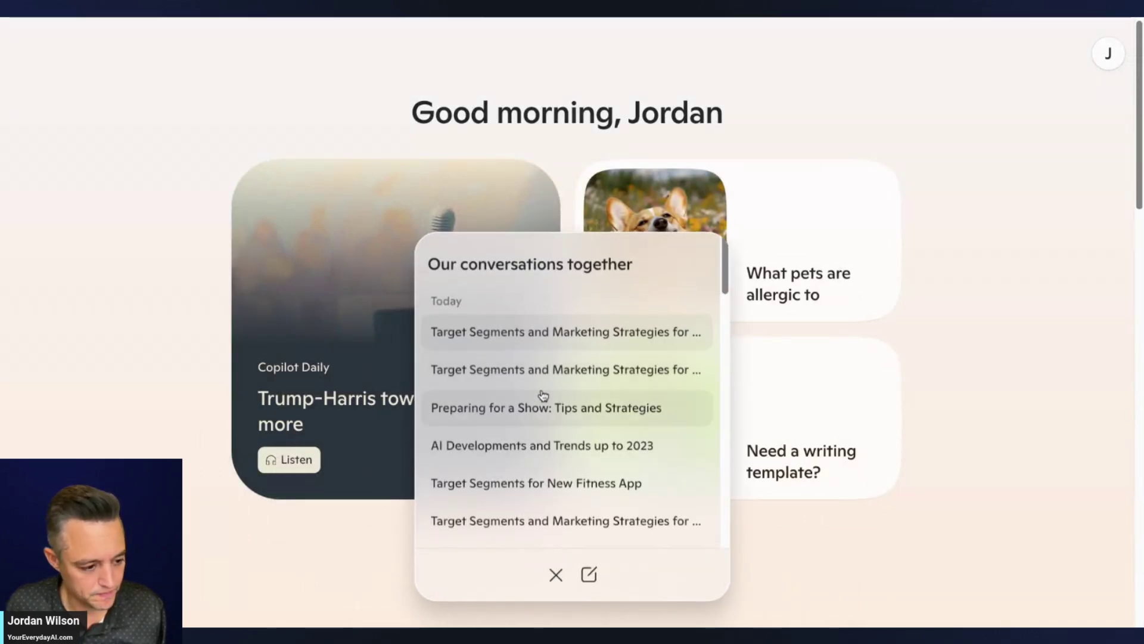
left_click(538, 370)
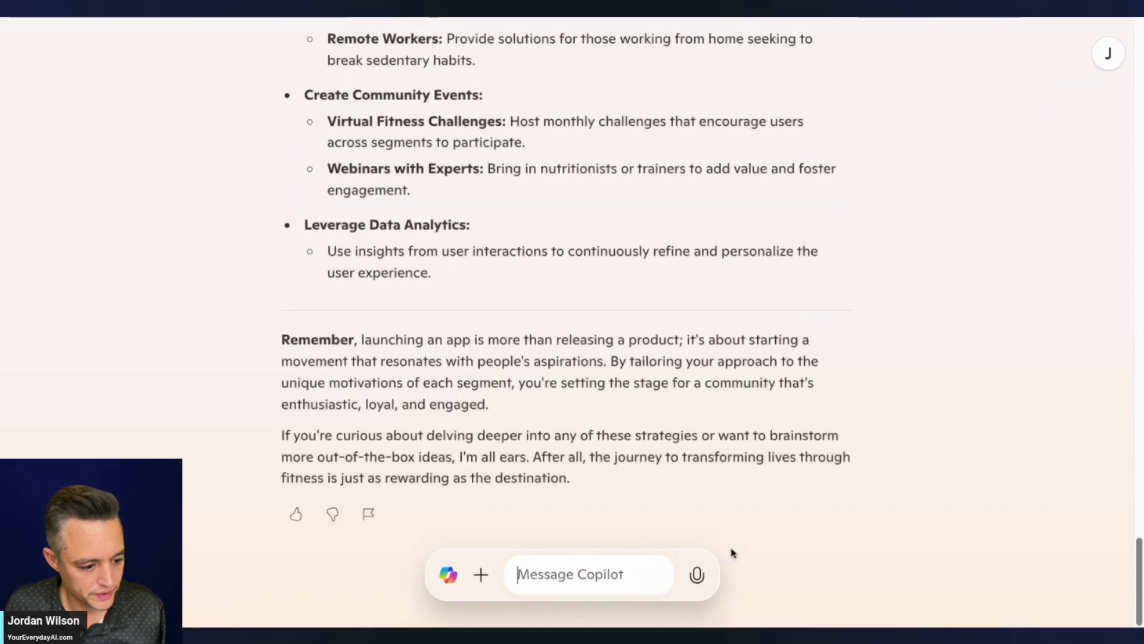
Step: Review the Think Deeper answer from the original prompt and Tech-Savvy Millennials segment through to the closing remarks
scroll(664, 470, "up", 15)
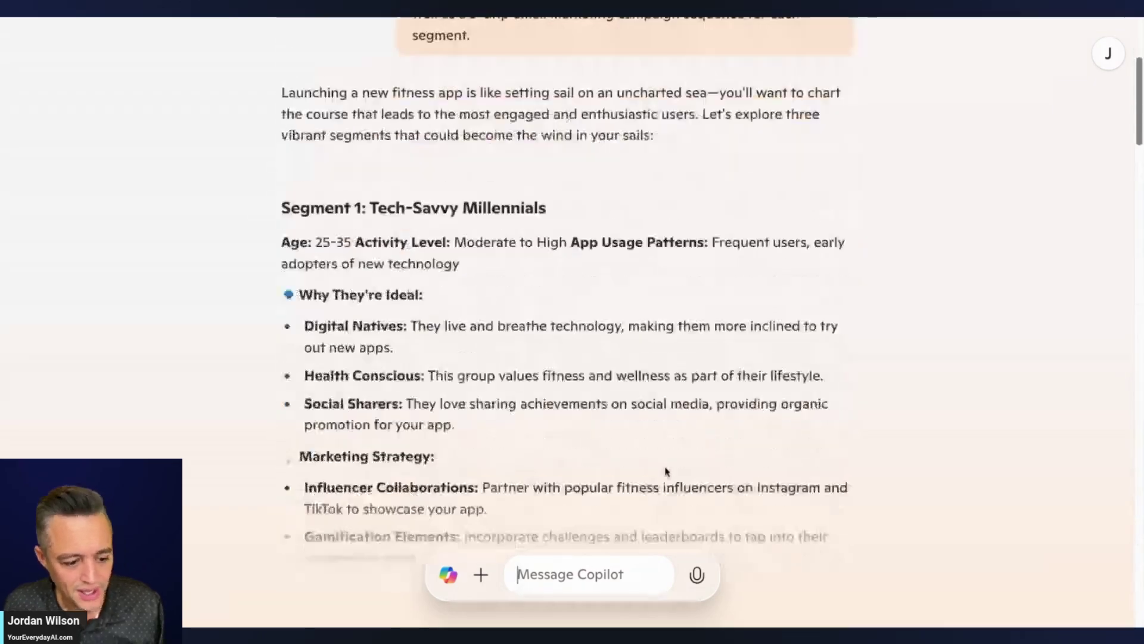
scroll(665, 472, "down", 20)
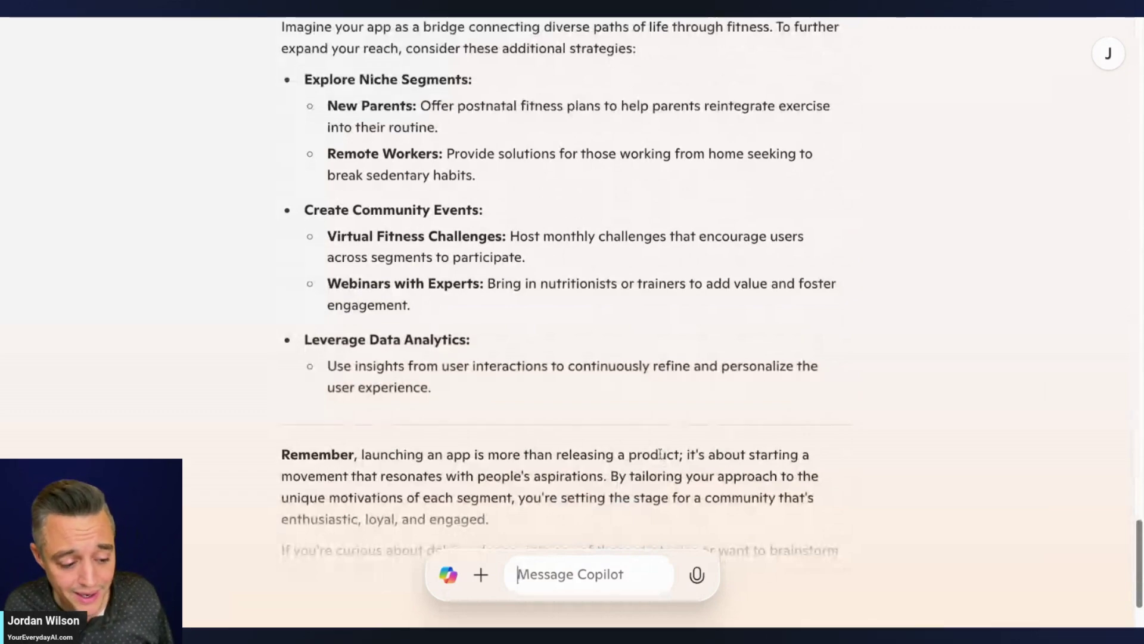
scroll(661, 453, "up", 20)
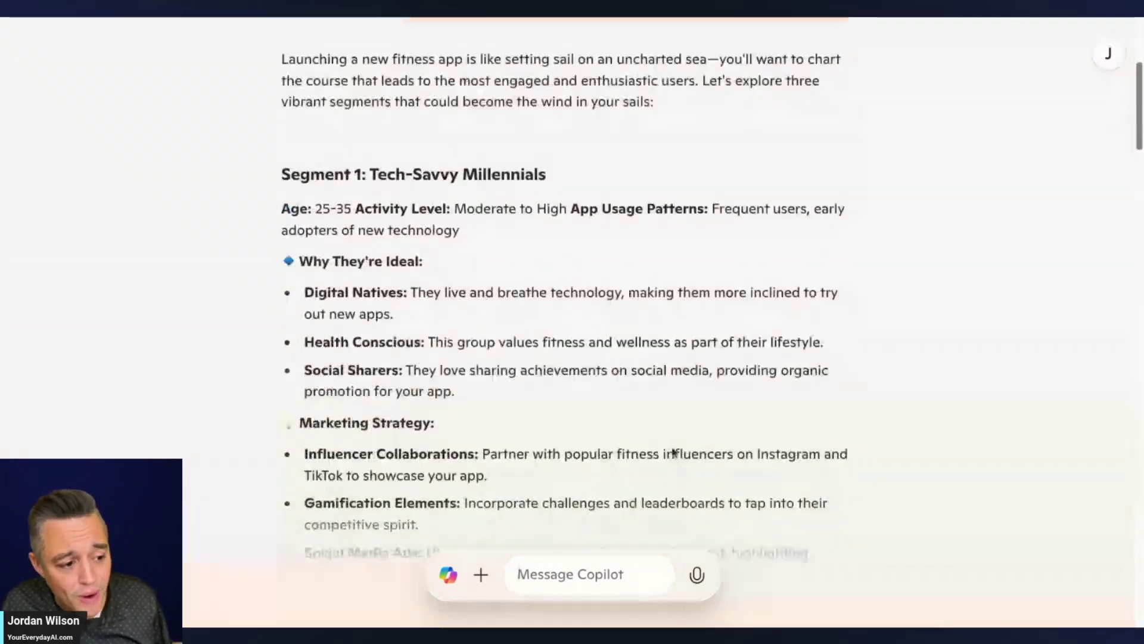
scroll(673, 448, "up", 5)
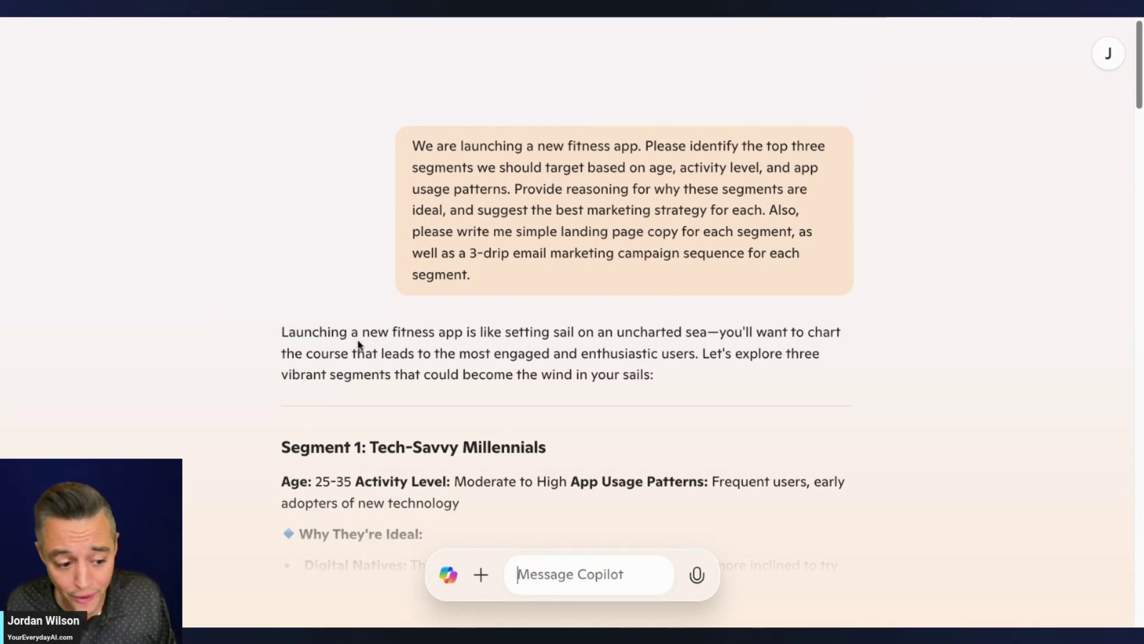
Step: With Think Deeper on, send the copied follow-up "please find 2024 fitness trends and update this accordingly." extended with "use browse wtih bing"
left_click(583, 575)
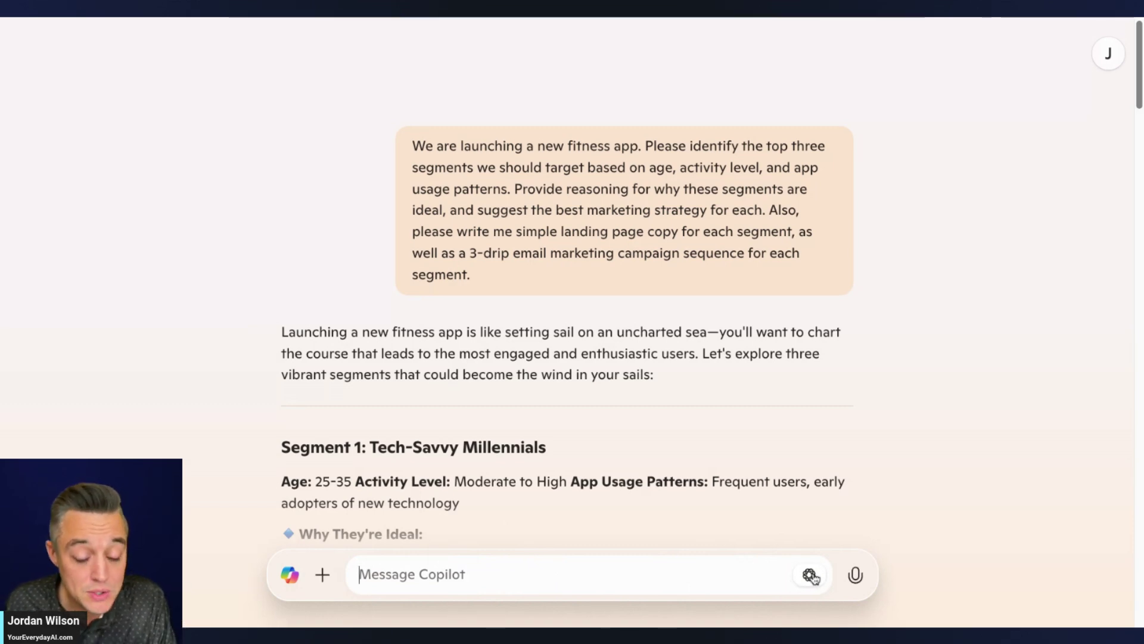
scroll(816, 391, "down", 15)
scroll(819, 391, "down", 20)
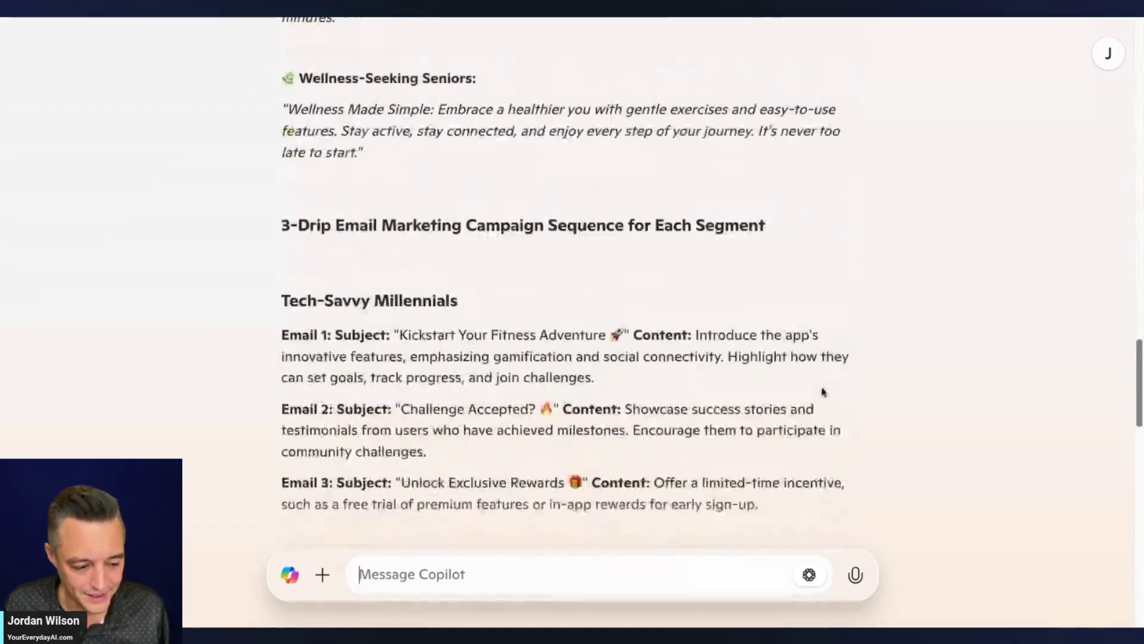
scroll(823, 391, "down", 15)
scroll(823, 395, "down", 8)
key("ctrl+v")
left_click_drag(648, 574, 269, 574)
left_click_drag(634, 574, 711, 574)
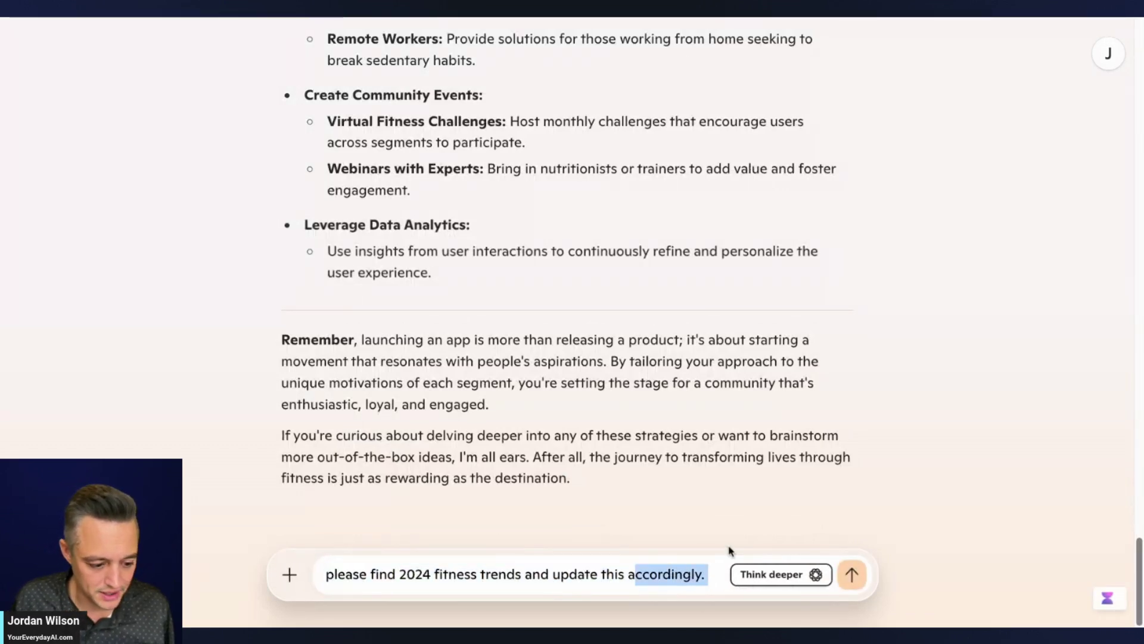
key("Right")
key("shift+Return")
type("use browse w")
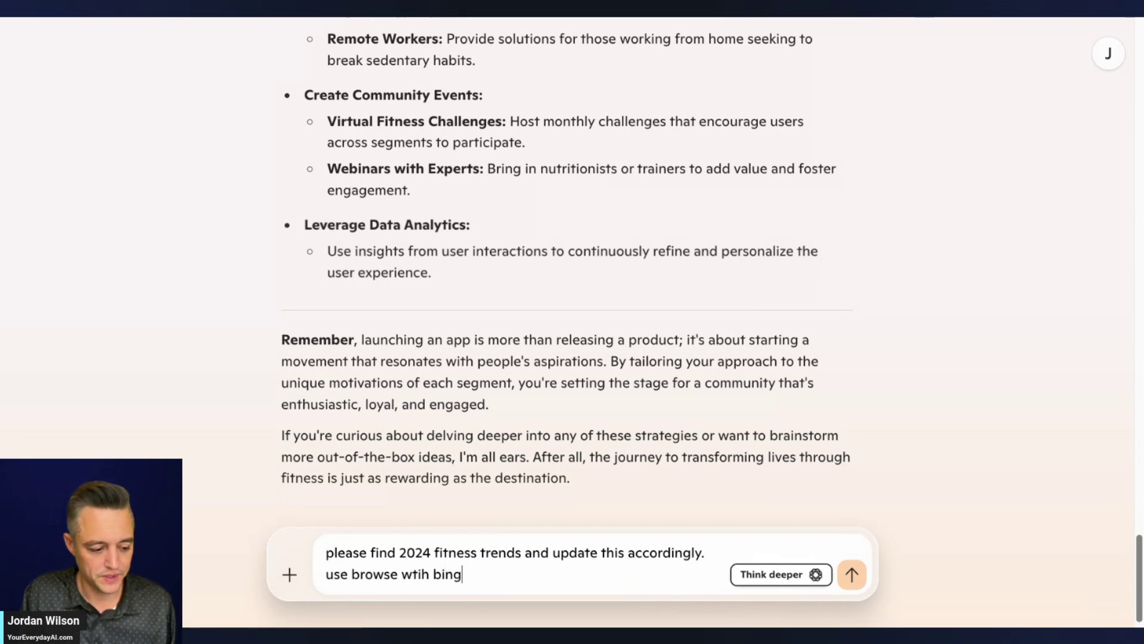
key("Return")
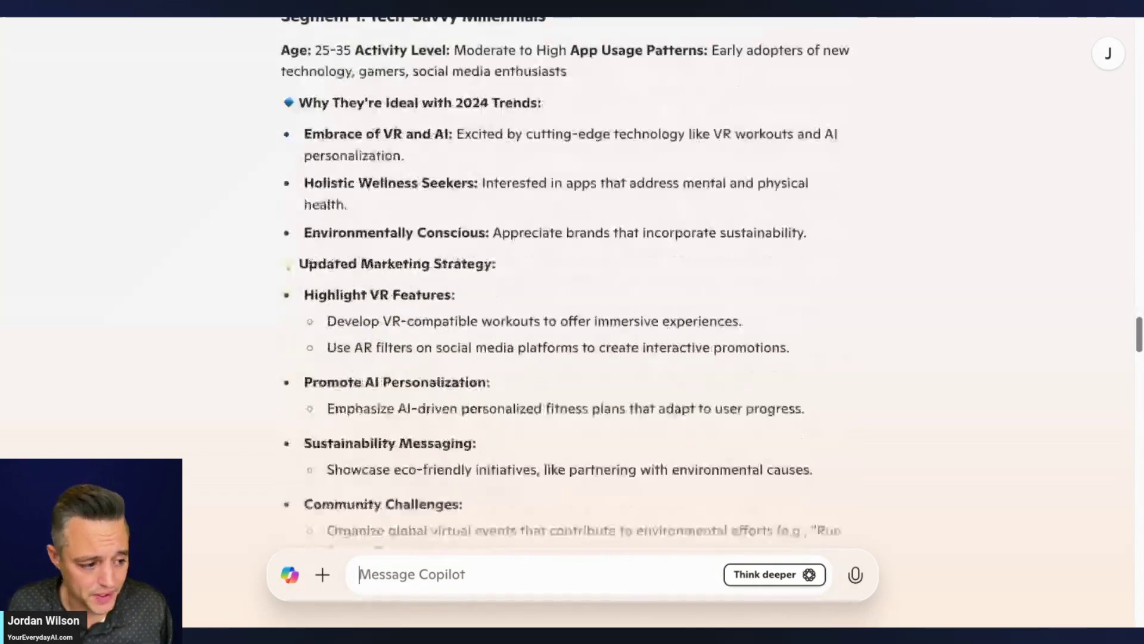
Step: Review the updated answer's segments and email sequences, and return to its Emerging Fitness Trends for 2024 section
scroll(674, 381, "down", 15)
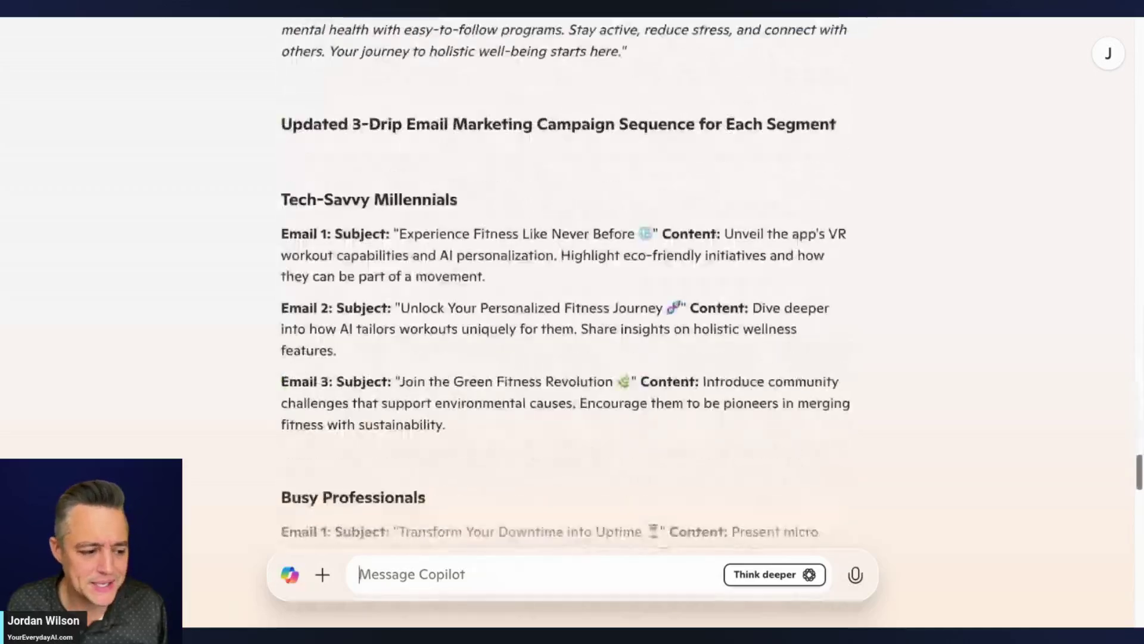
scroll(671, 385, "up", 10)
scroll(671, 388, "up", 15)
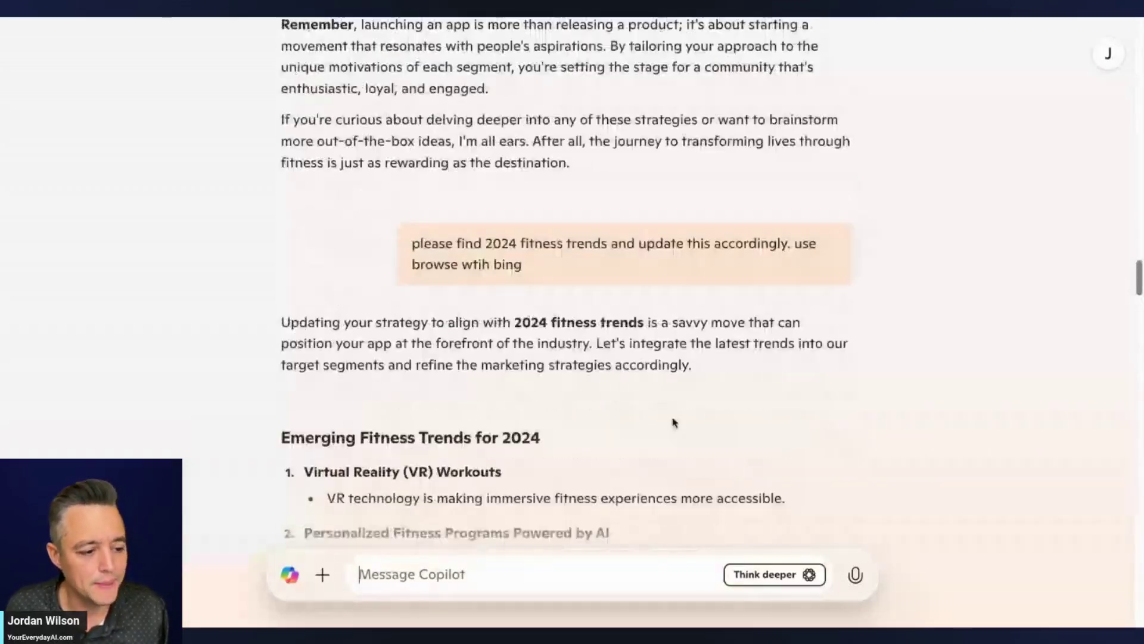
Step: Copy the sent 2024 fitness trends prompt, including its Bing request, into the message box
left_click_drag(530, 336, 414, 310)
key("ctrl+c")
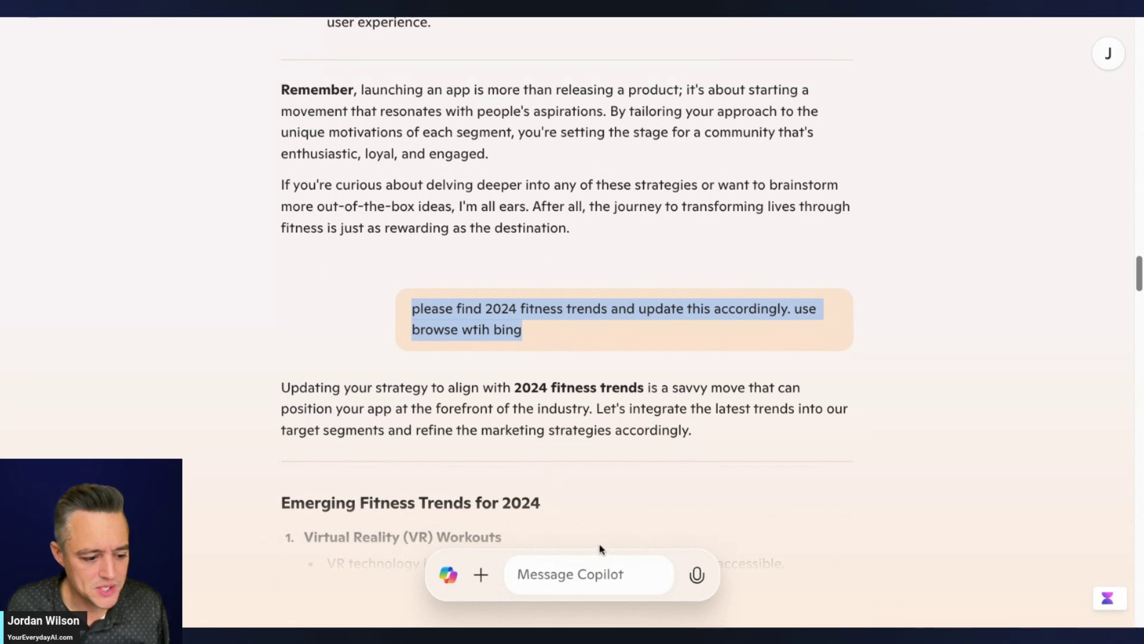
left_click(518, 574)
key("ctrl+v")
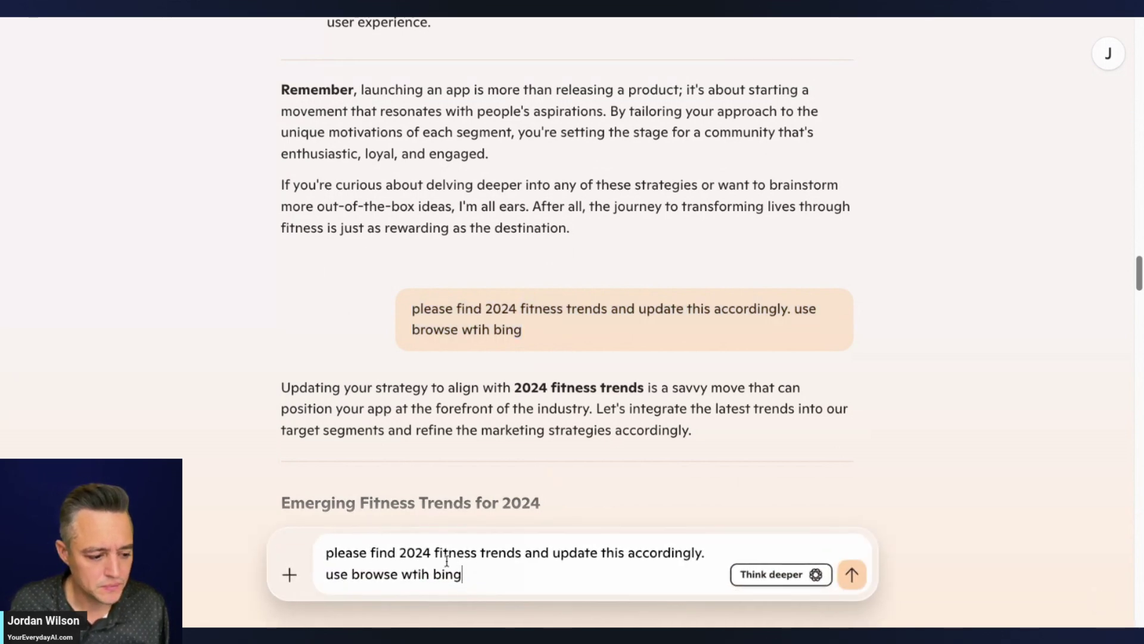
Step: Change the copied prompt's "2024" to "october 2024" and send it with Think Deeper, keeping the request to browse with Bing
left_click(407, 553)
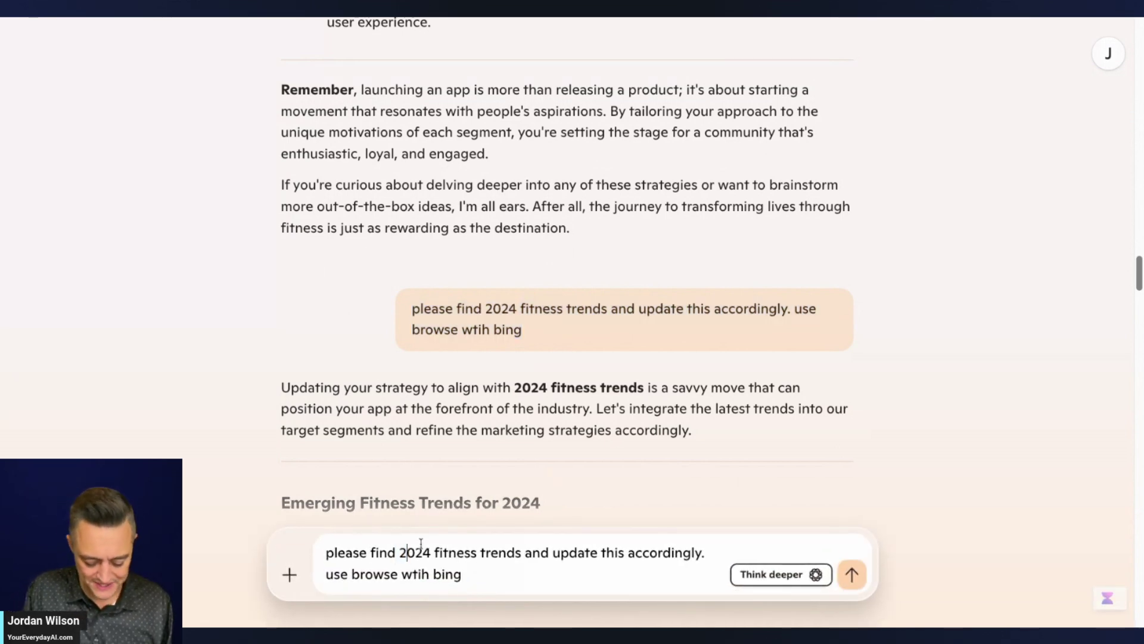
type("octobe")
key("BackSpace")
key("BackSpace")
key("BackSpace")
key("BackSpace")
key("BackSpace")
key("BackSpace")
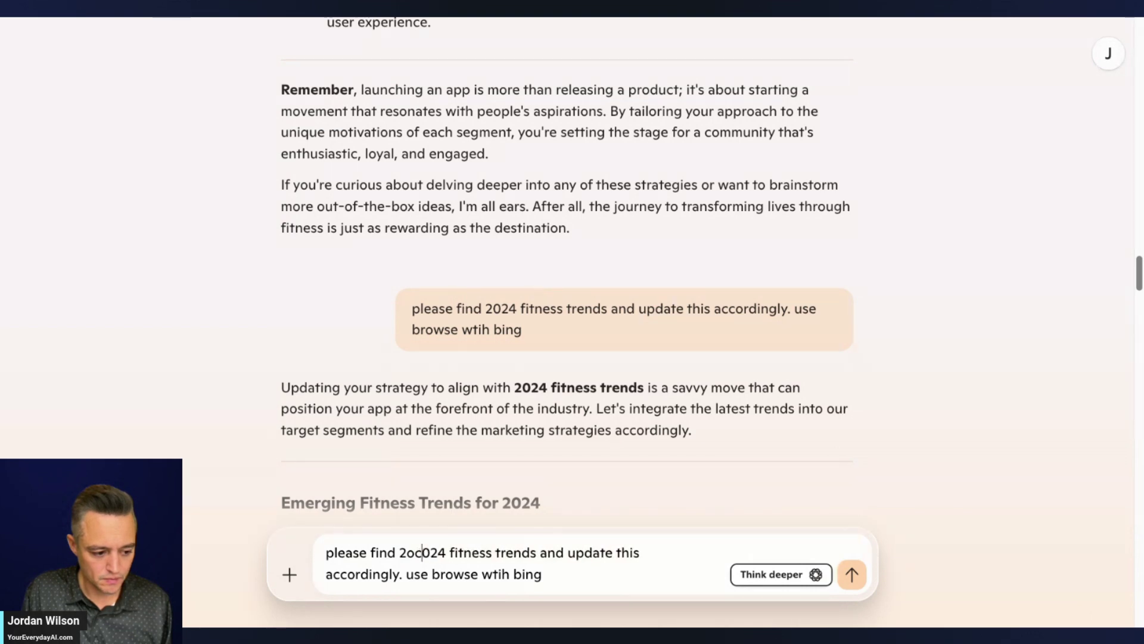
key("BackSpace")
type("october 2")
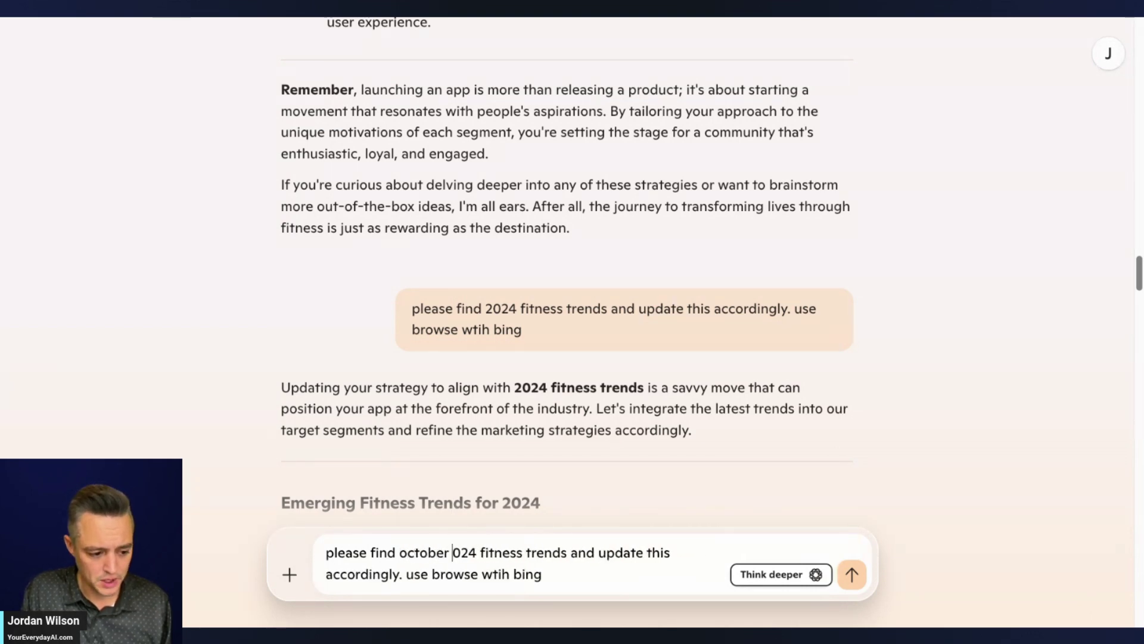
key("Return")
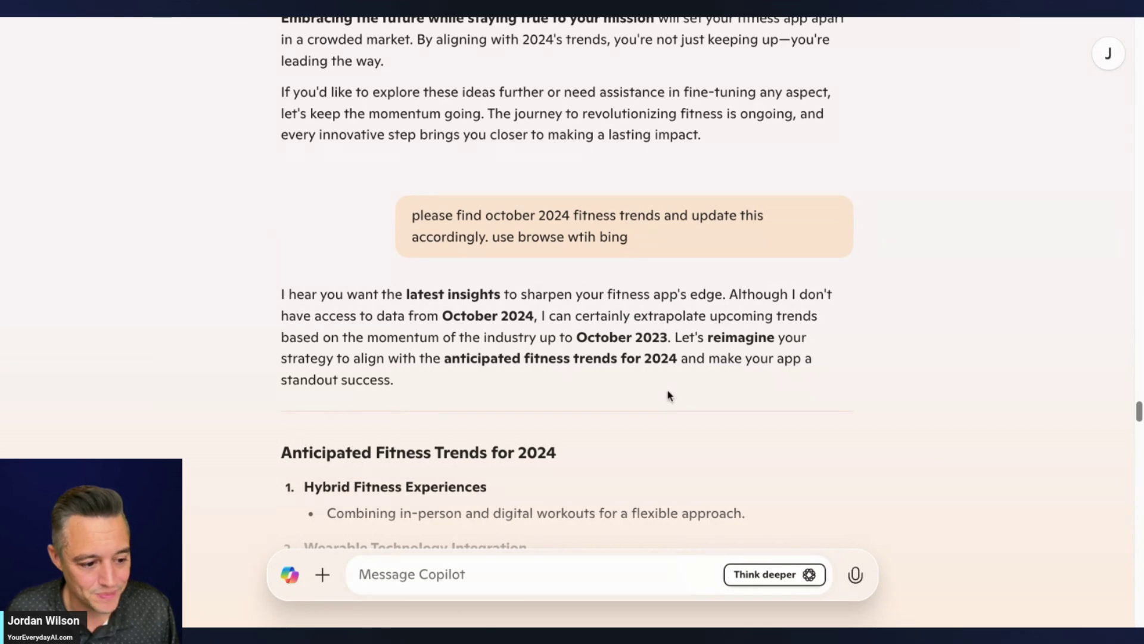
Step: Examine the new reply's opening statement about its data cutoff, and return to the earlier 2024 fitness trends prompt for comparison
left_click_drag(679, 346, 289, 294)
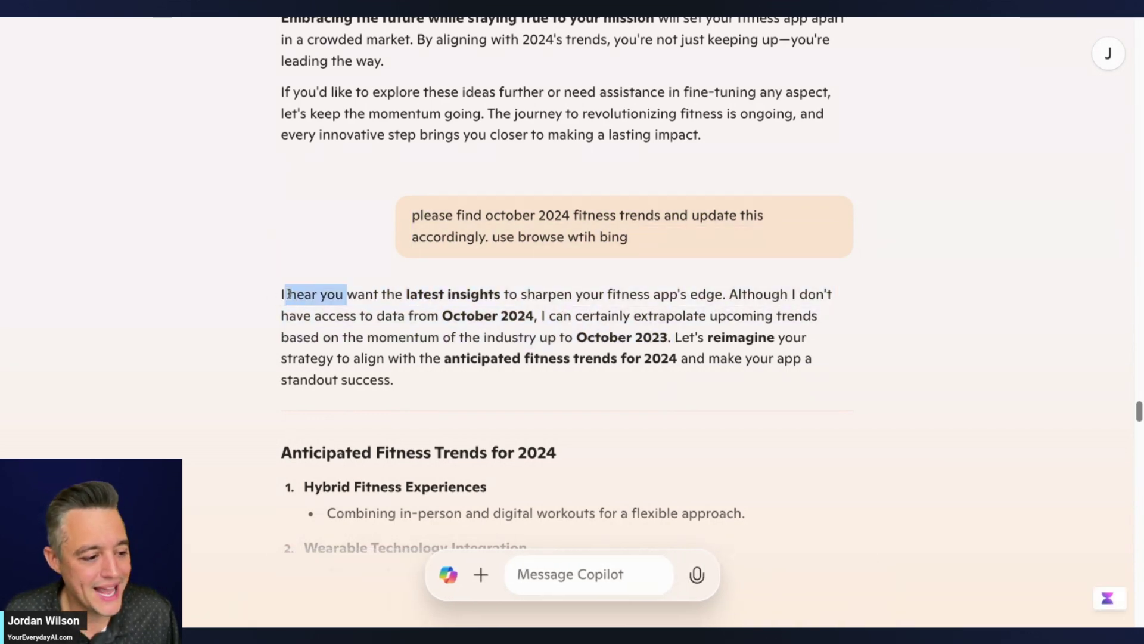
left_click(469, 302)
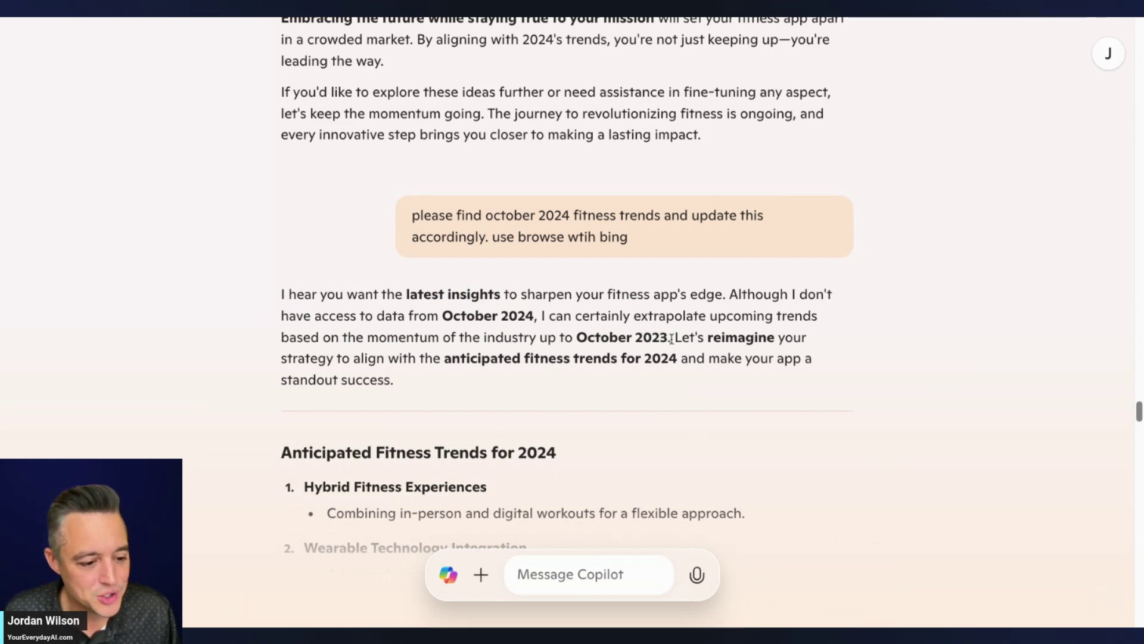
left_click_drag(668, 337, 525, 320)
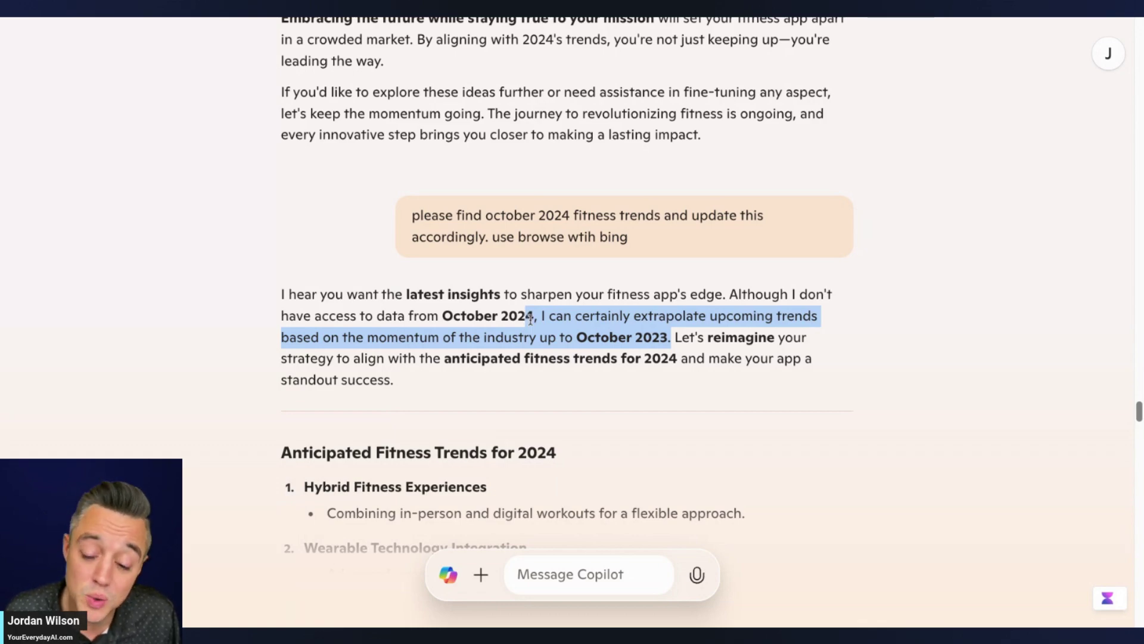
left_click(771, 365)
scroll(715, 363, "up", 5)
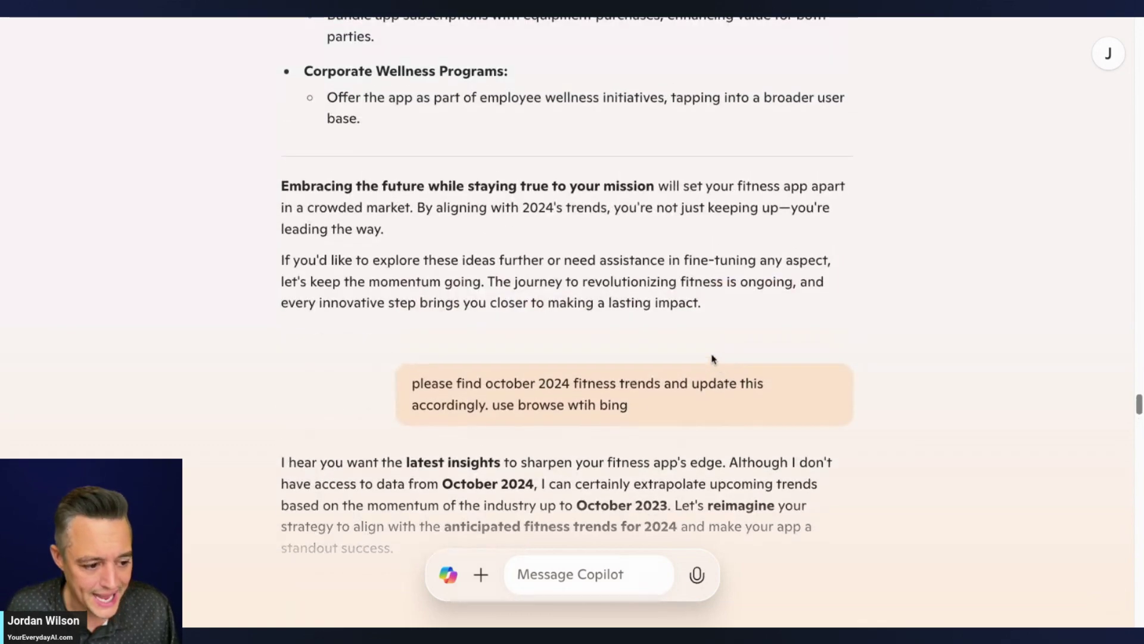
scroll(702, 368, "up", 15)
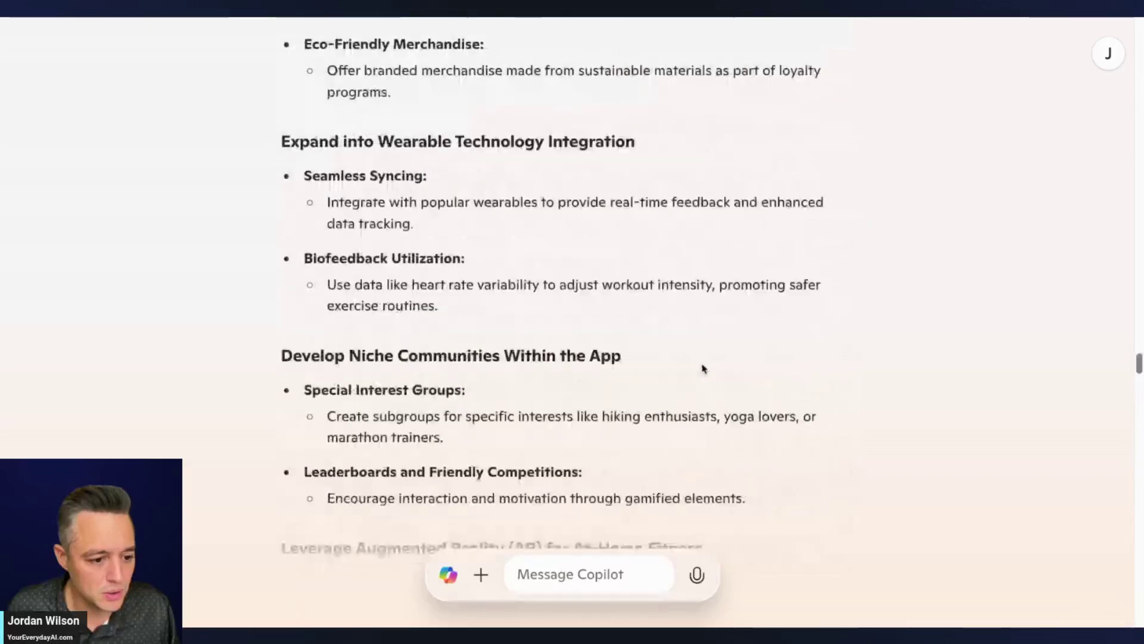
scroll(705, 370, "up", 15)
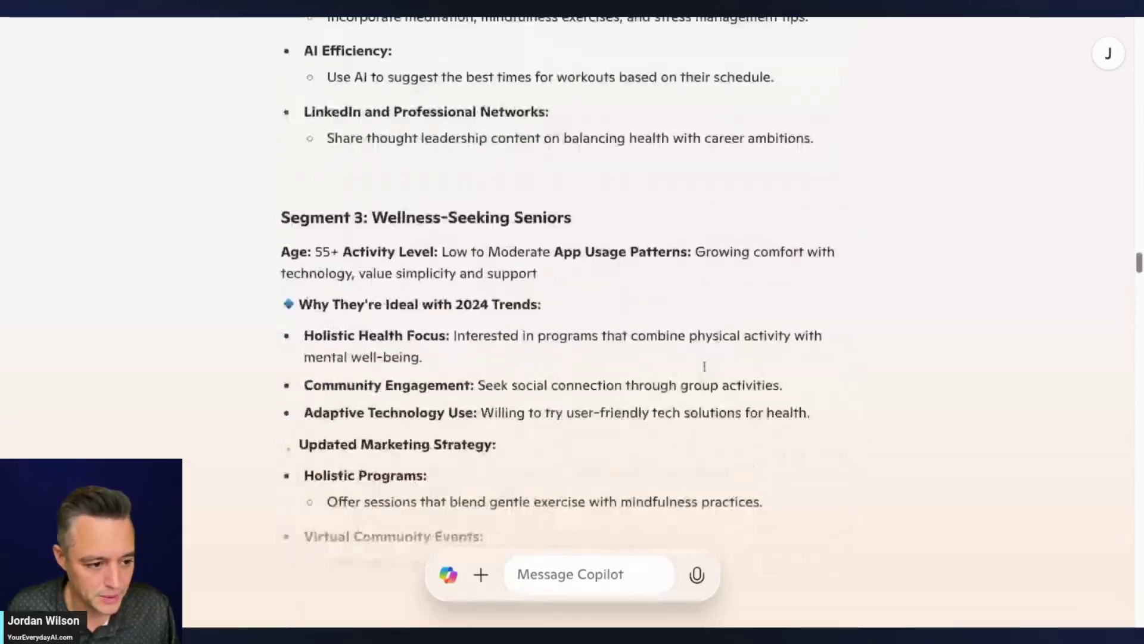
scroll(705, 369, "up", 10)
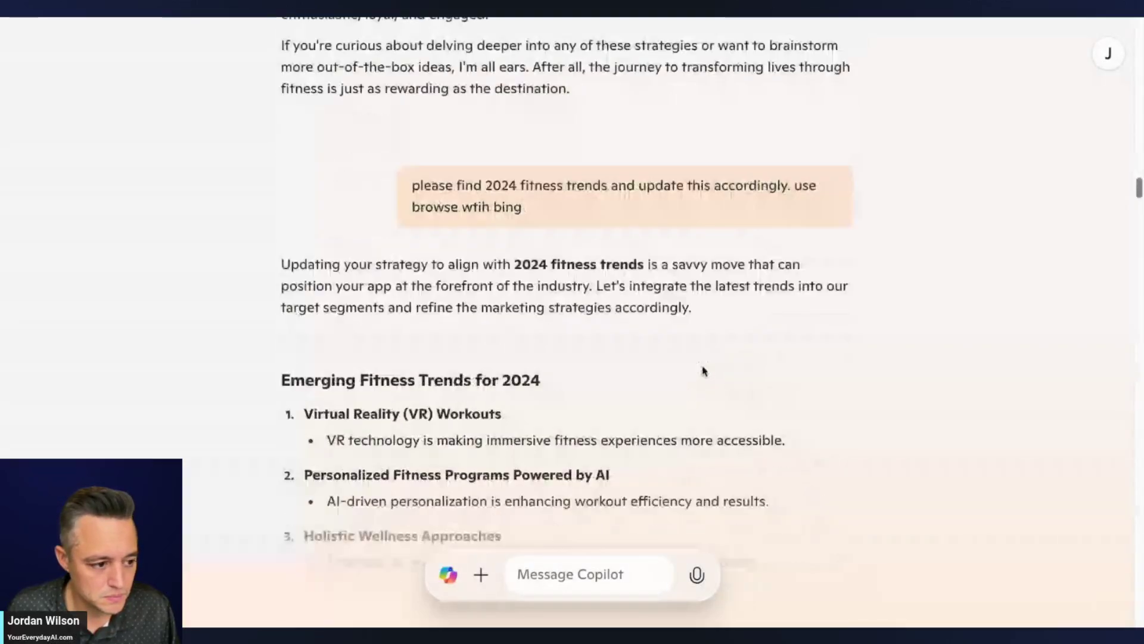
left_click_drag(795, 250, 416, 254)
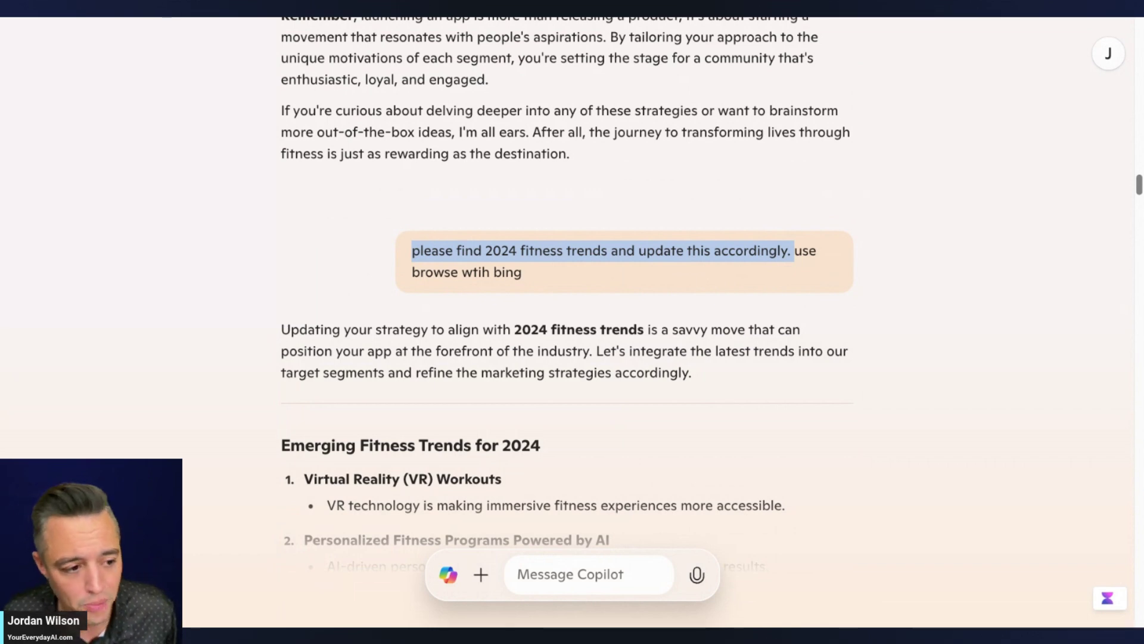
left_click(696, 221)
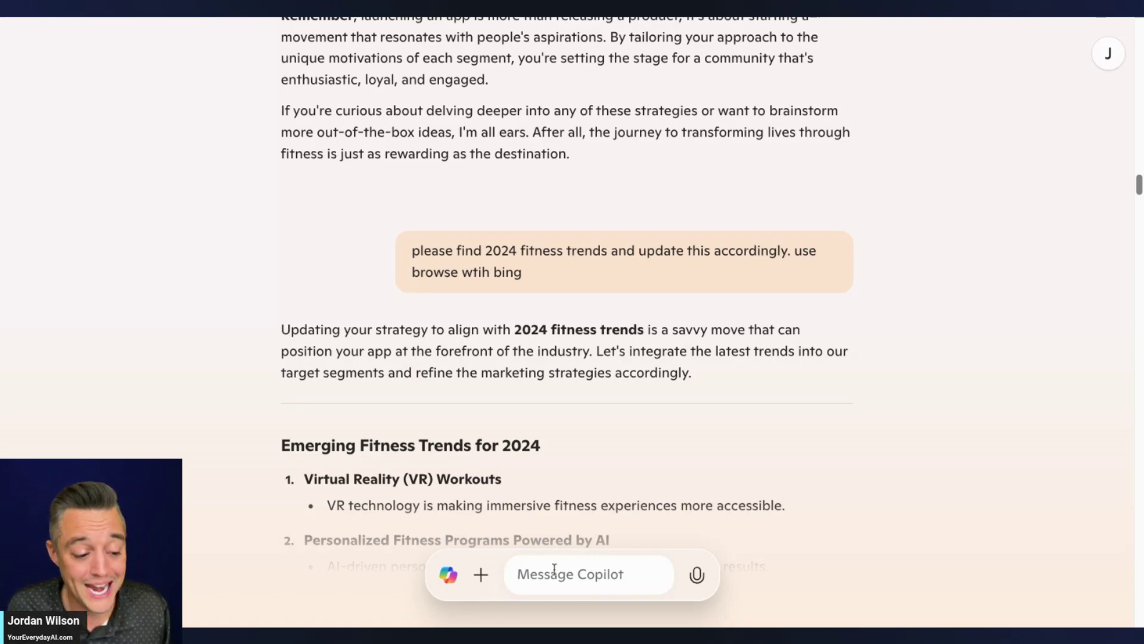
Step: Paste the Everyday AI climate forecasting banner image into a new message and send it with "tell me about this image"
scroll(608, 422, "down", 20)
scroll(611, 422, "down", 20)
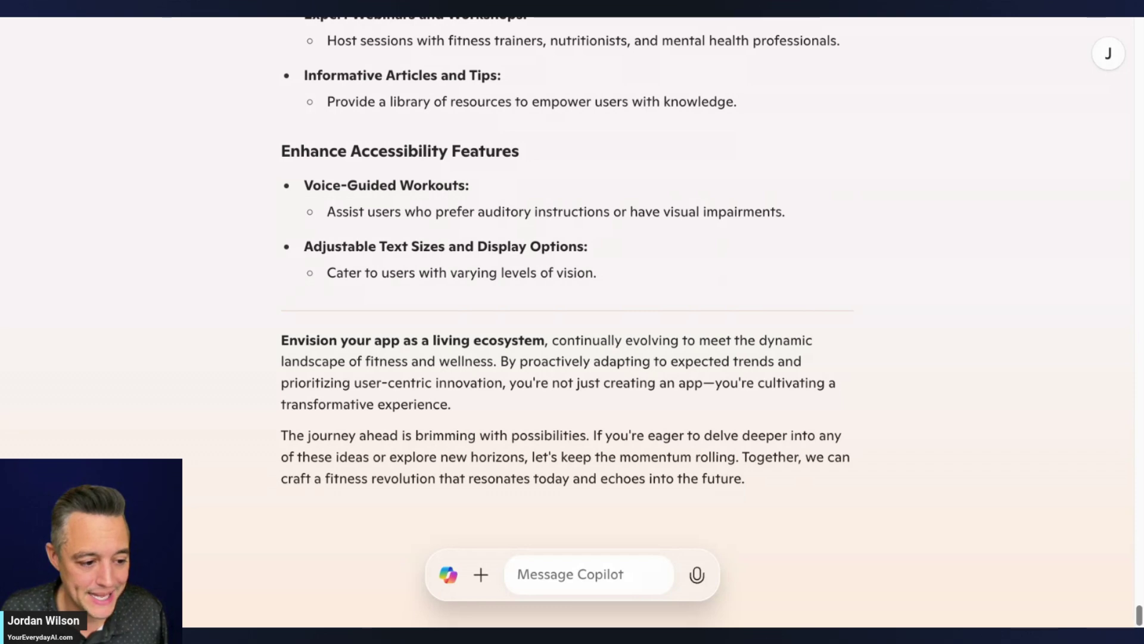
key("ctrl+v")
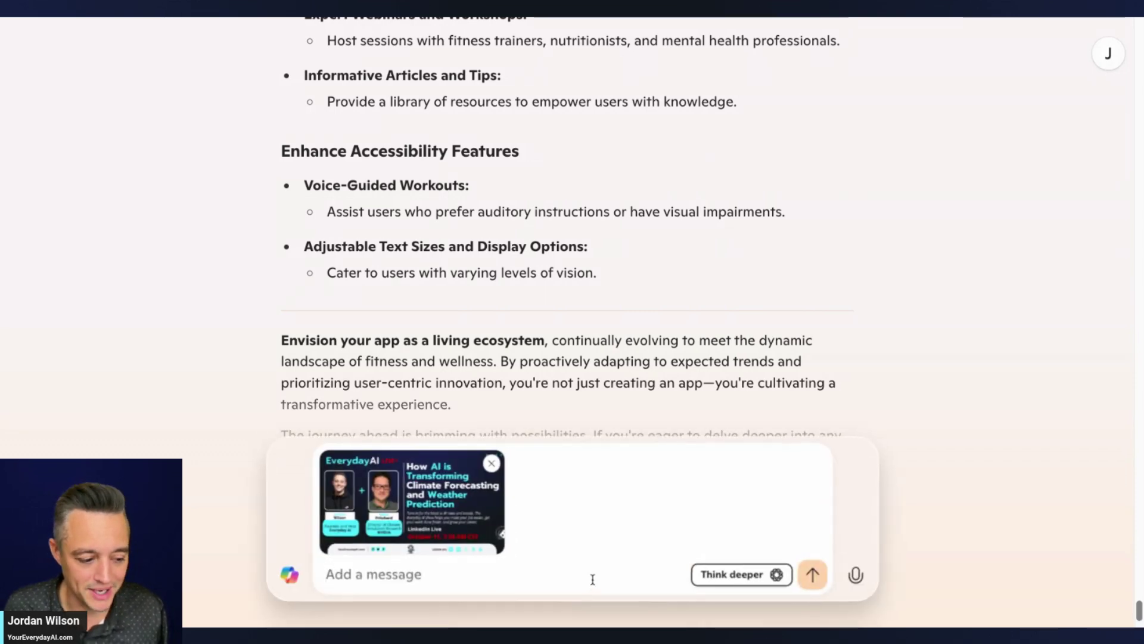
type("tell me abo")
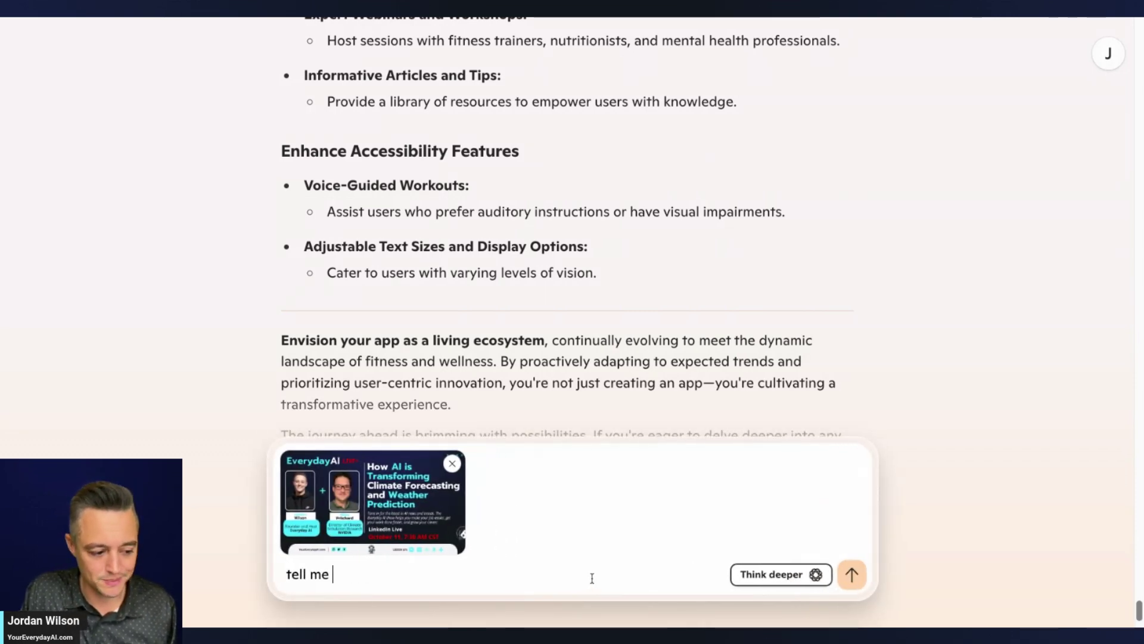
type("this image")
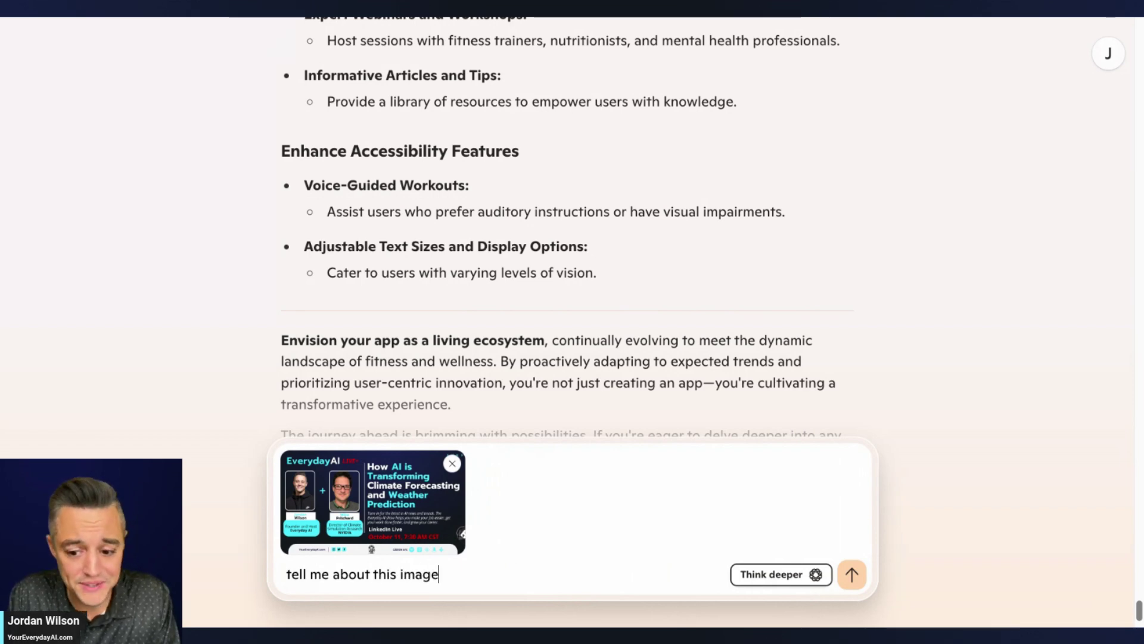
key("Return")
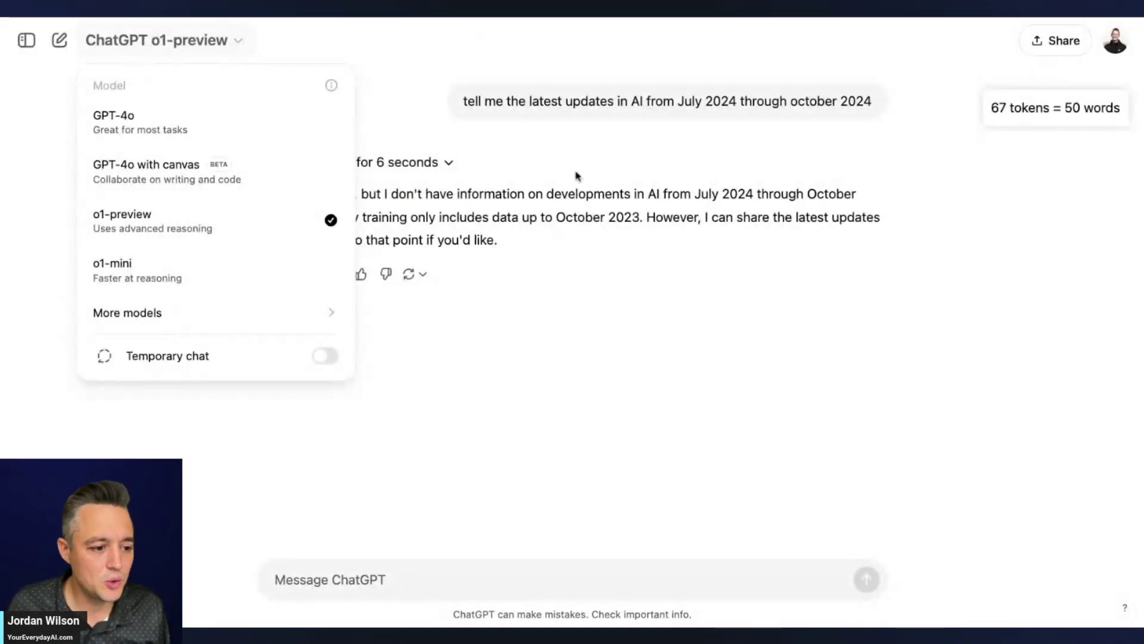
Step: In ChatGPT, start a new o1-preview chat and send the copied fitness app prompt on segments, landing pages and drip emails
left_click(460, 85)
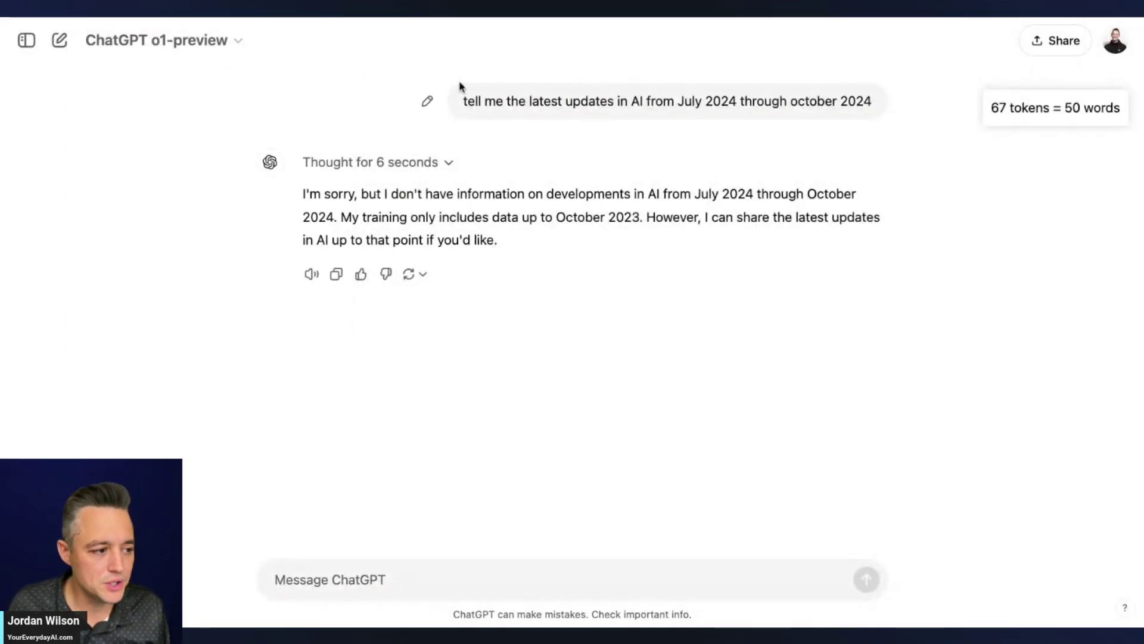
left_click(59, 39)
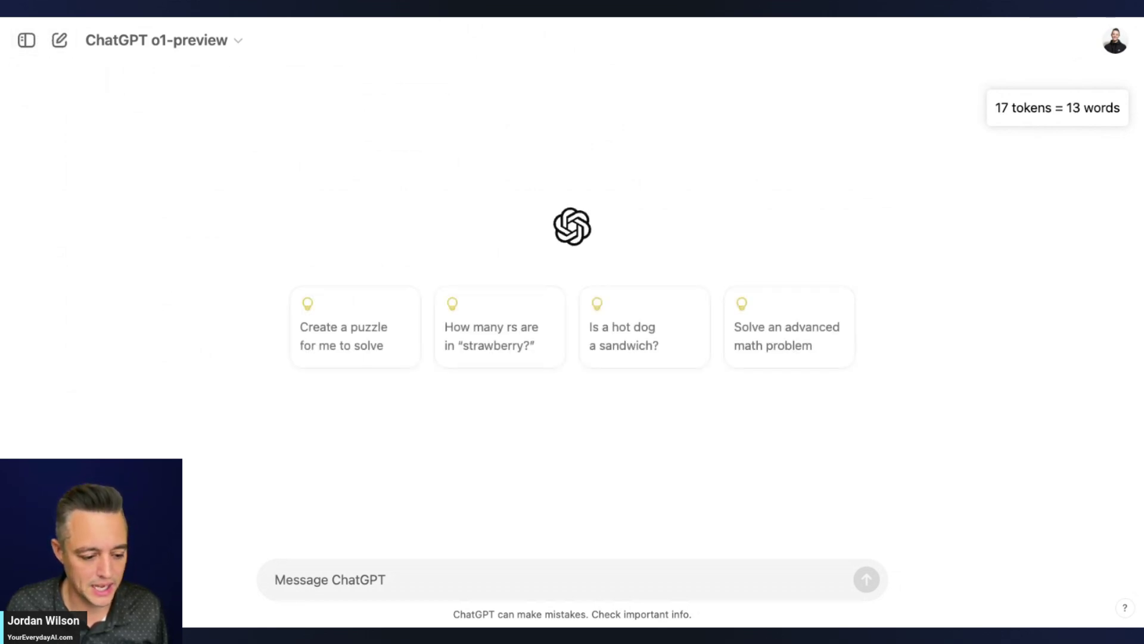
key("ctrl+v")
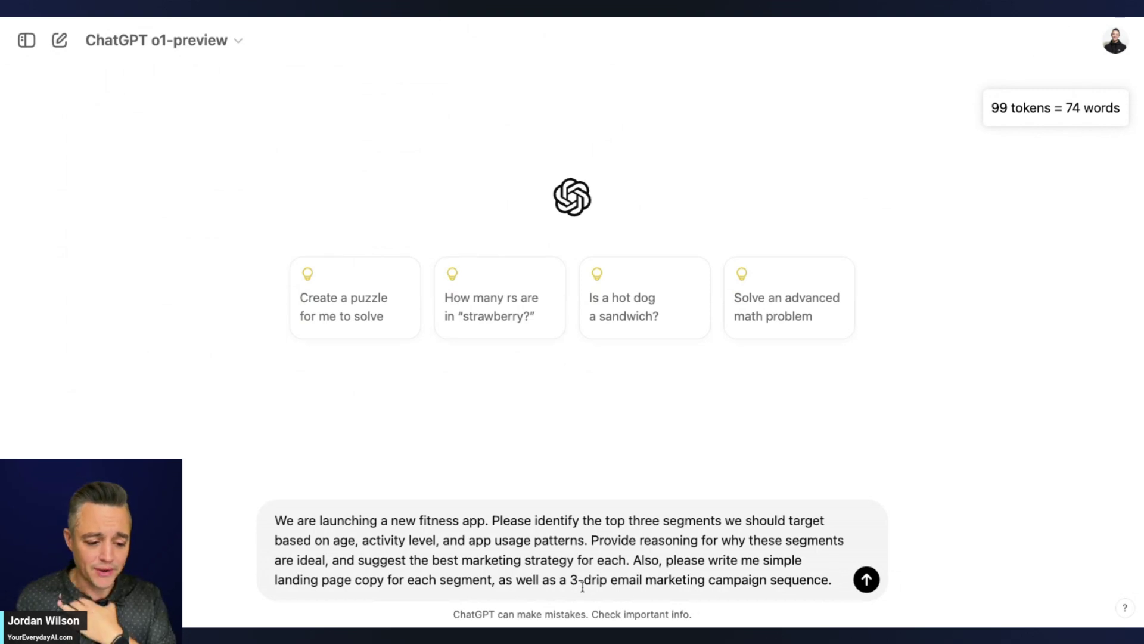
key("Return")
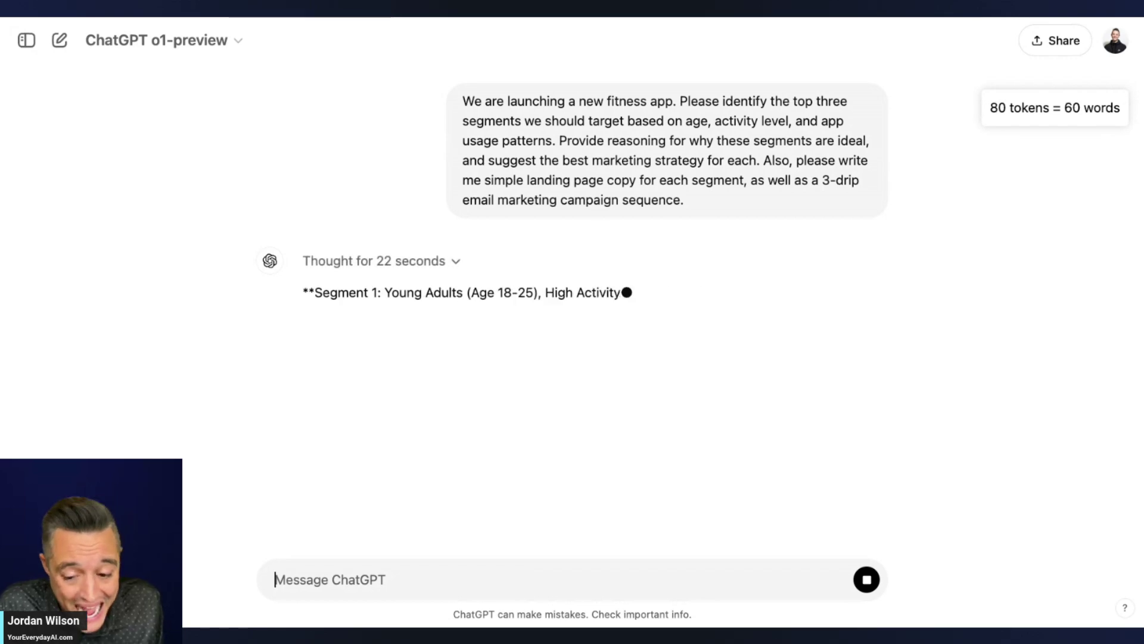
Step: Expand the answer's thought summary and review its reasoning from identifying target segments through engaging seniors
scroll(263, 304, "up", 2)
left_click(450, 260)
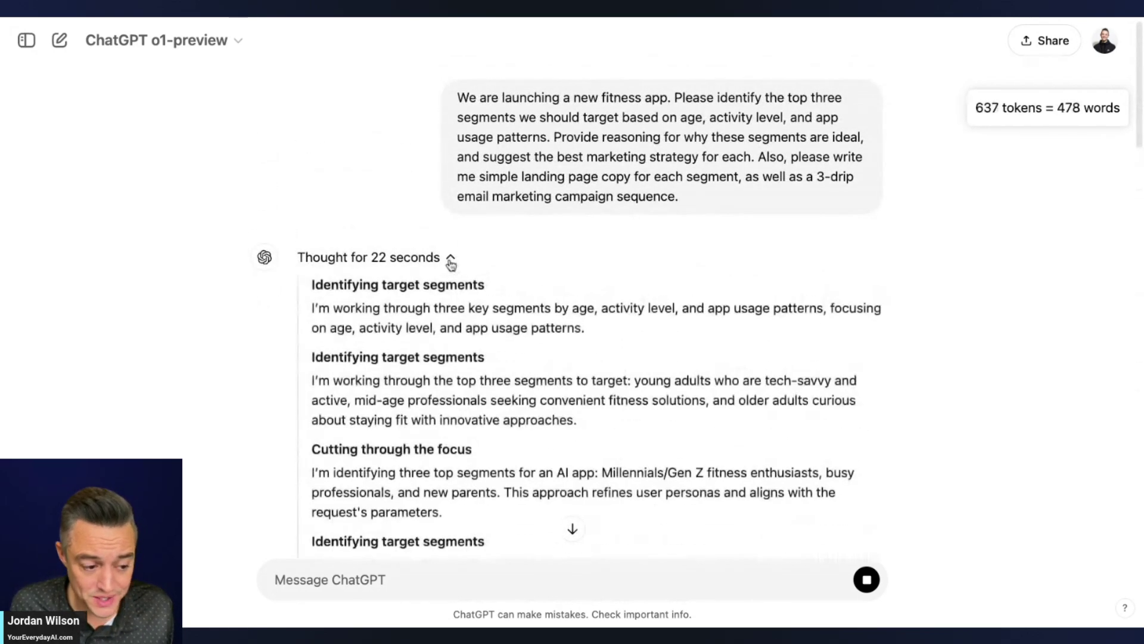
scroll(460, 263, "down", 4)
scroll(464, 261, "up", 3)
left_click(430, 190)
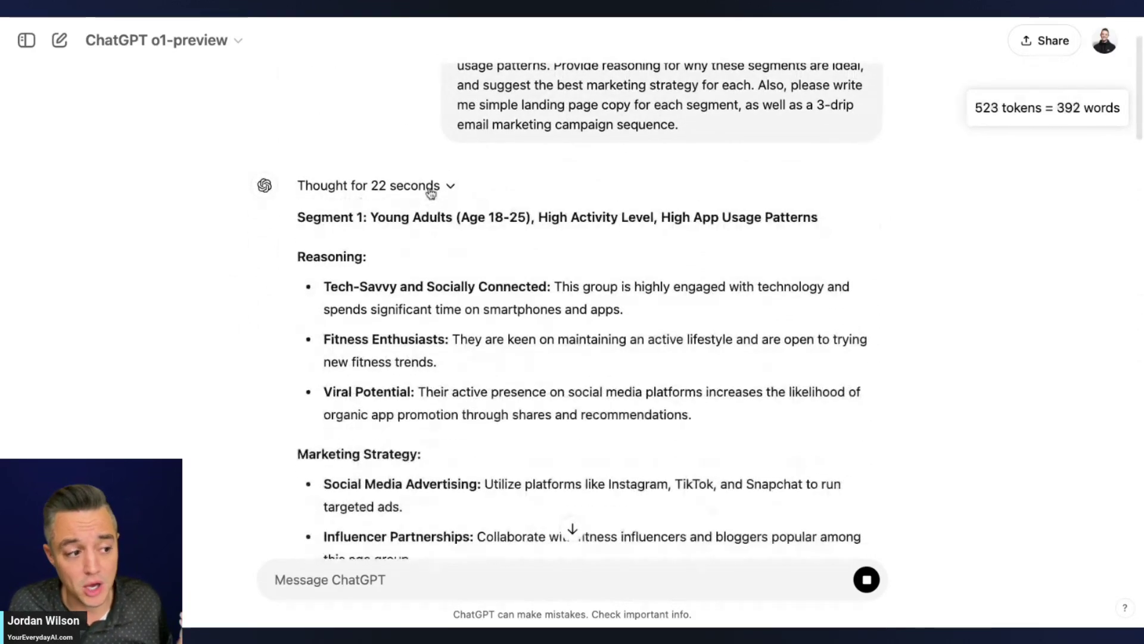
left_click(427, 191)
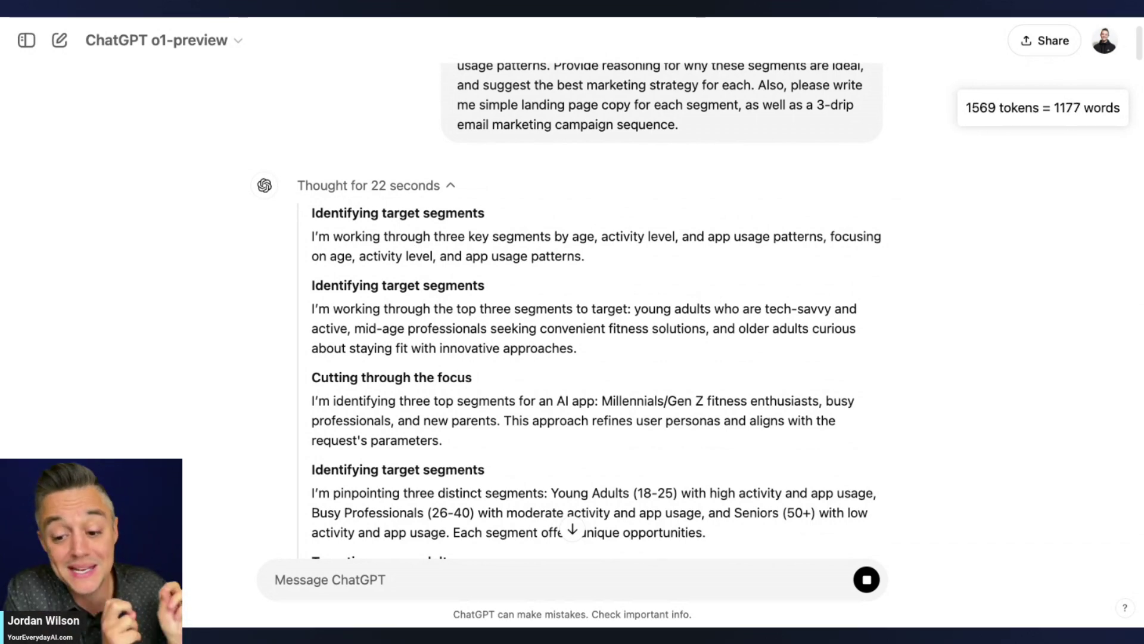
scroll(524, 306, "down", 2)
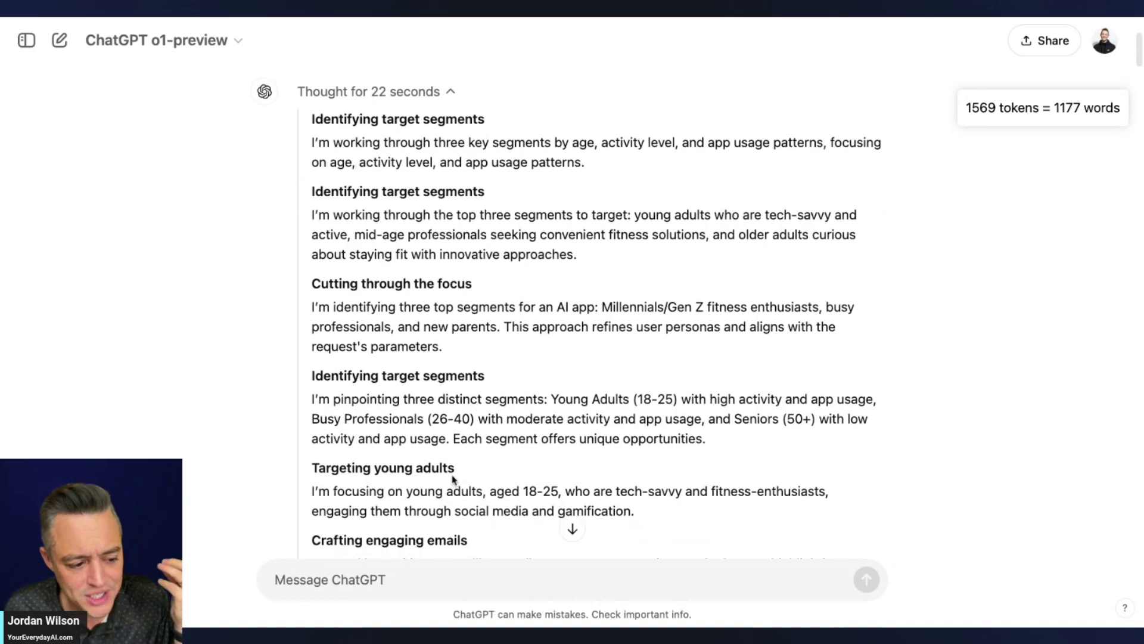
scroll(480, 431, "down", 1)
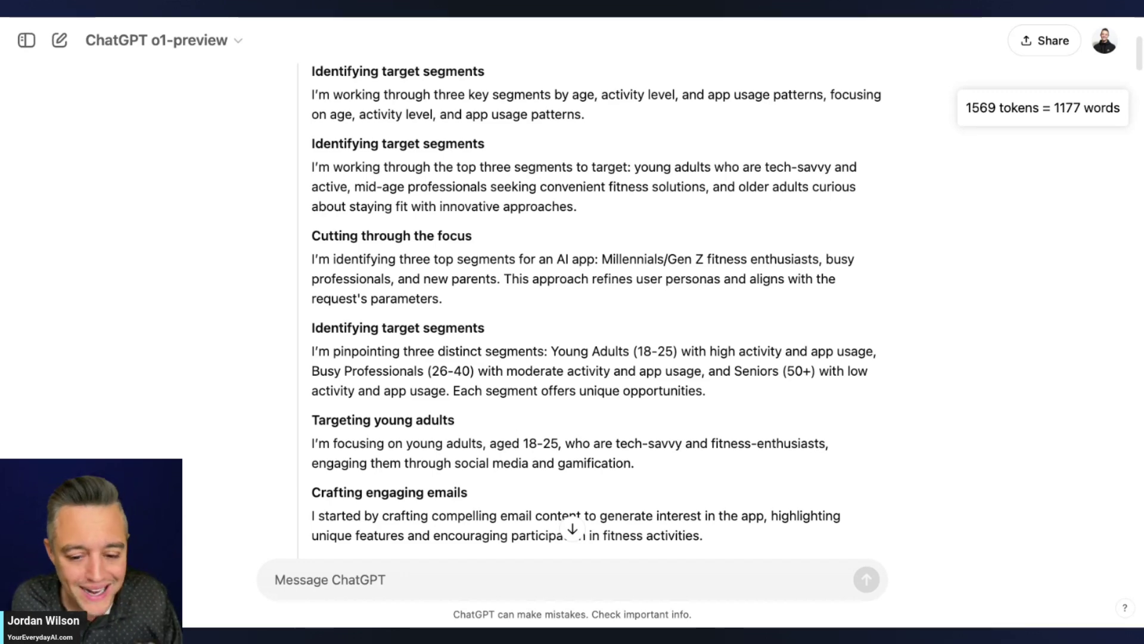
scroll(596, 298, "down", 5)
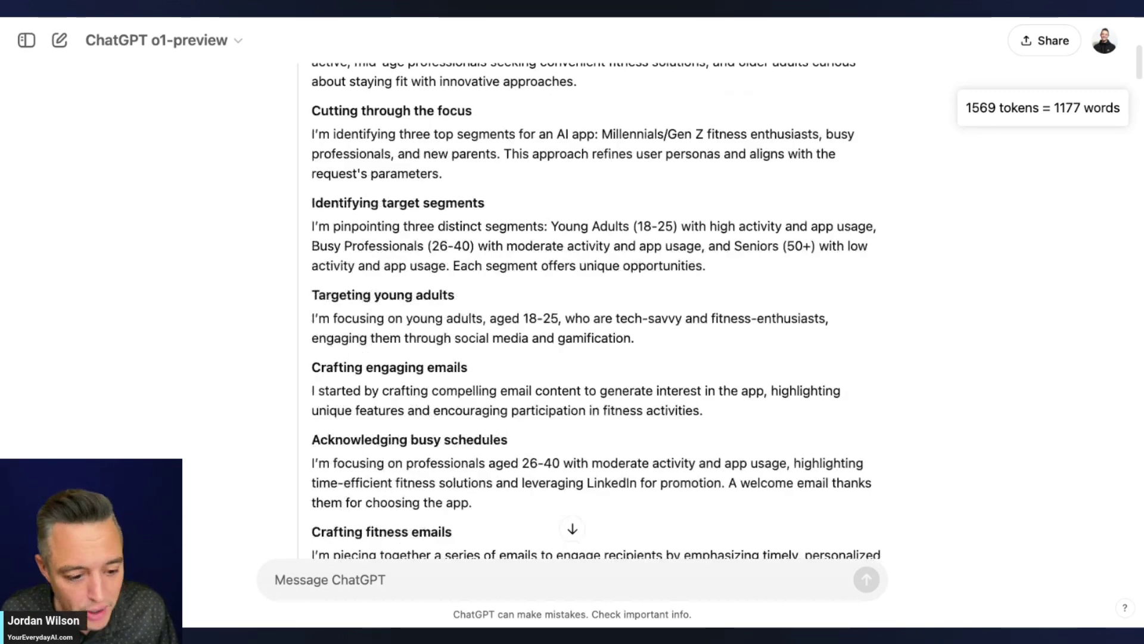
scroll(596, 298, "down", 3)
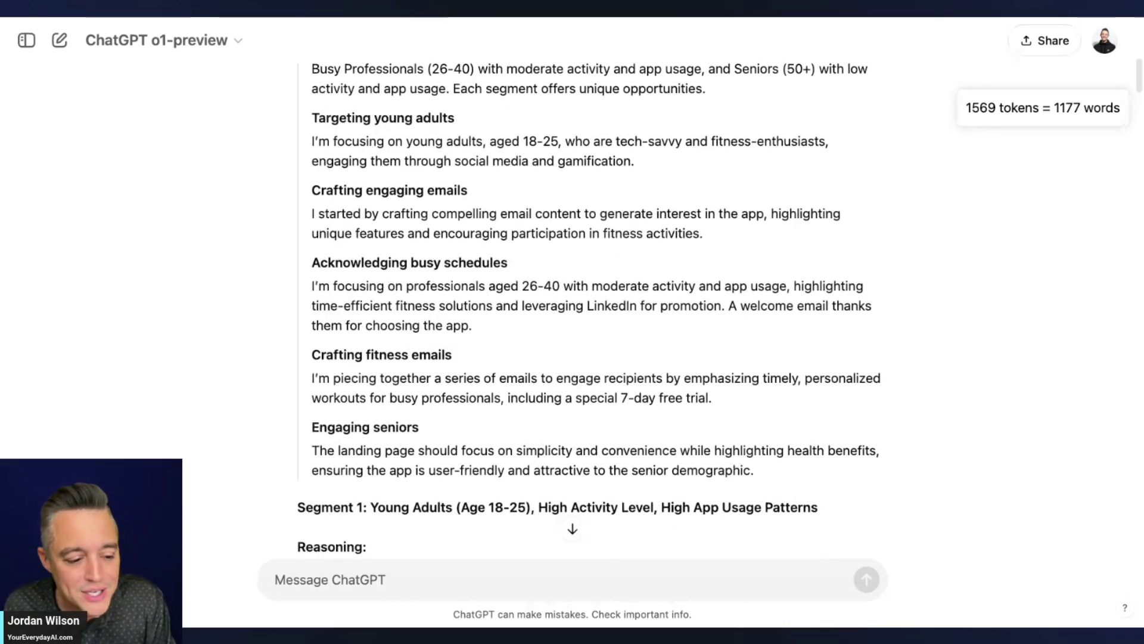
scroll(590, 298, "down", 5)
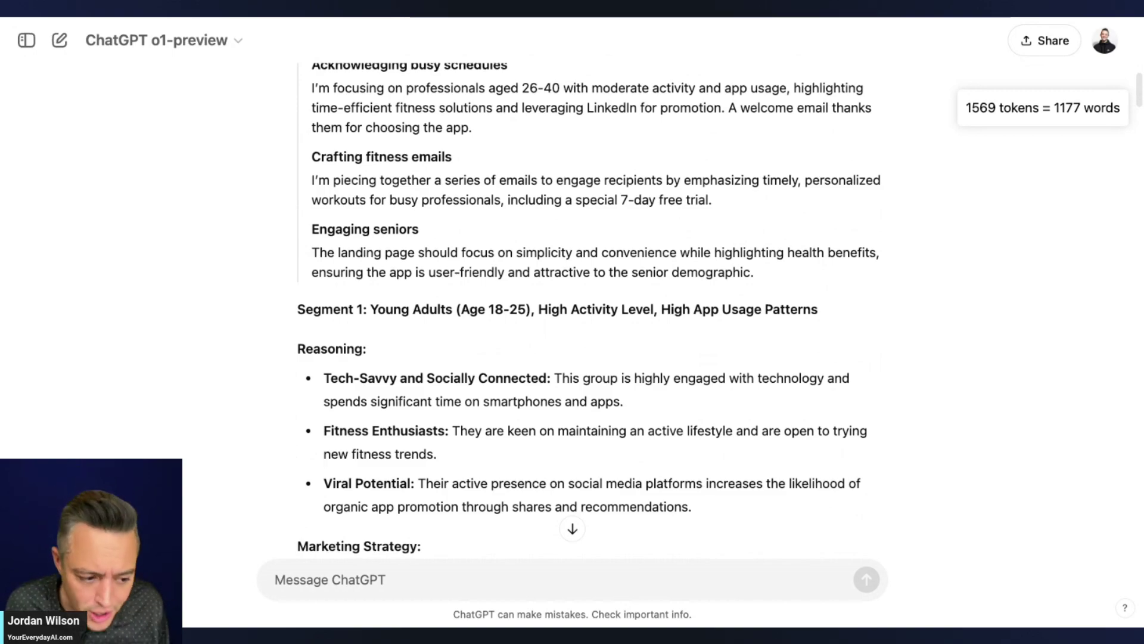
Step: Review the answer's segments, landing page copy and email sequences, and return to the busy professionals' marketing strategy
scroll(541, 415, "down", 15)
scroll(541, 415, "down", 20)
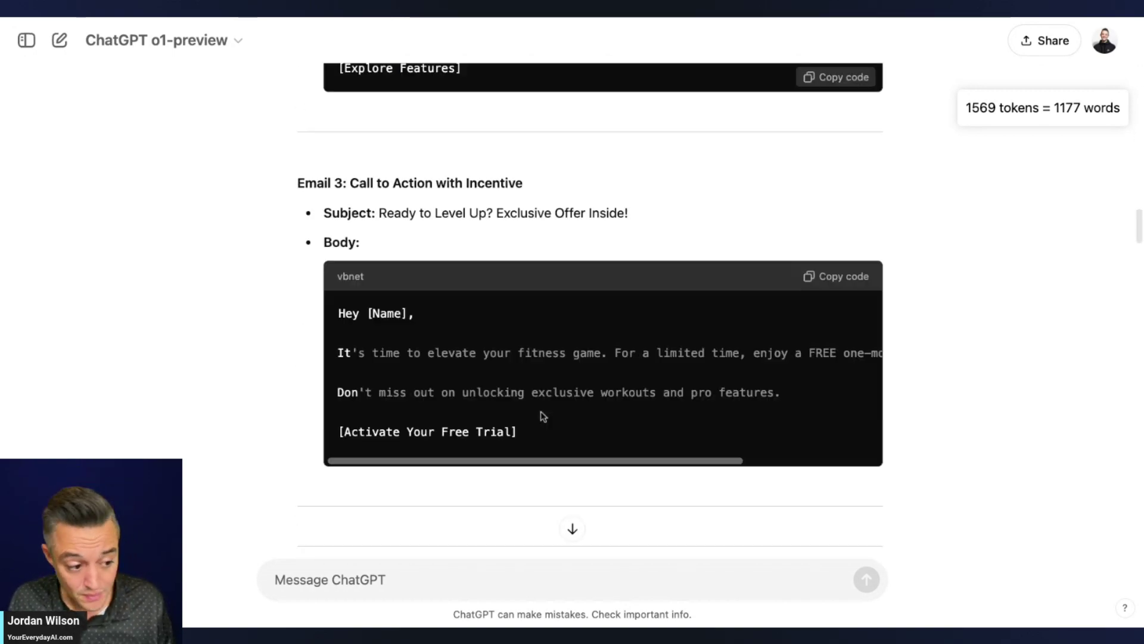
scroll(544, 420, "down", 15)
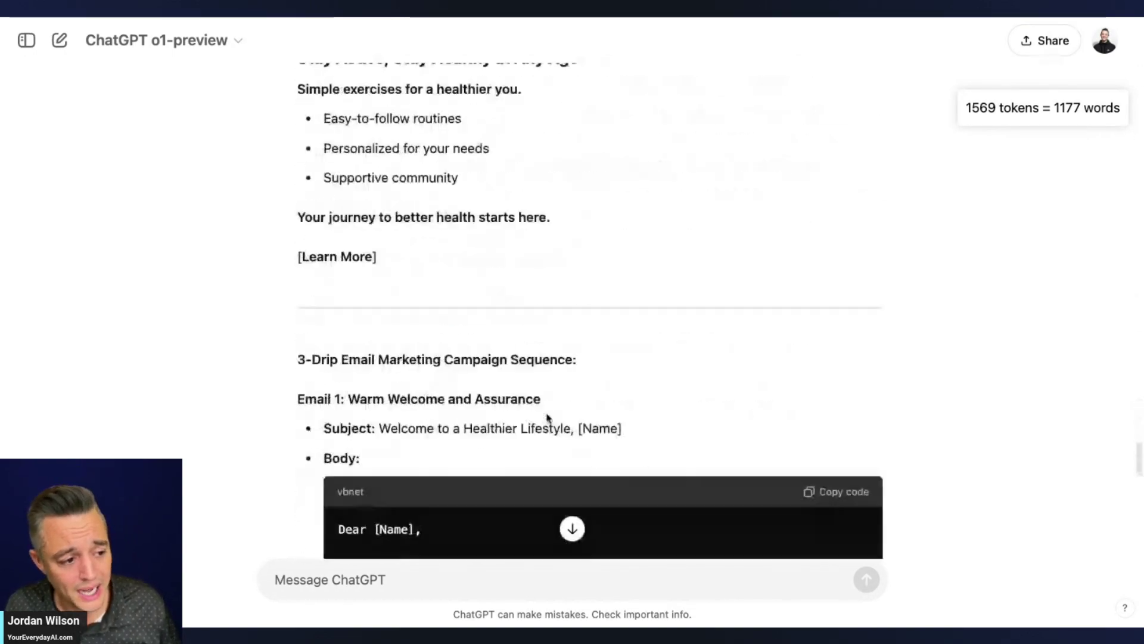
scroll(545, 420, "up", 8)
scroll(546, 419, "up", 20)
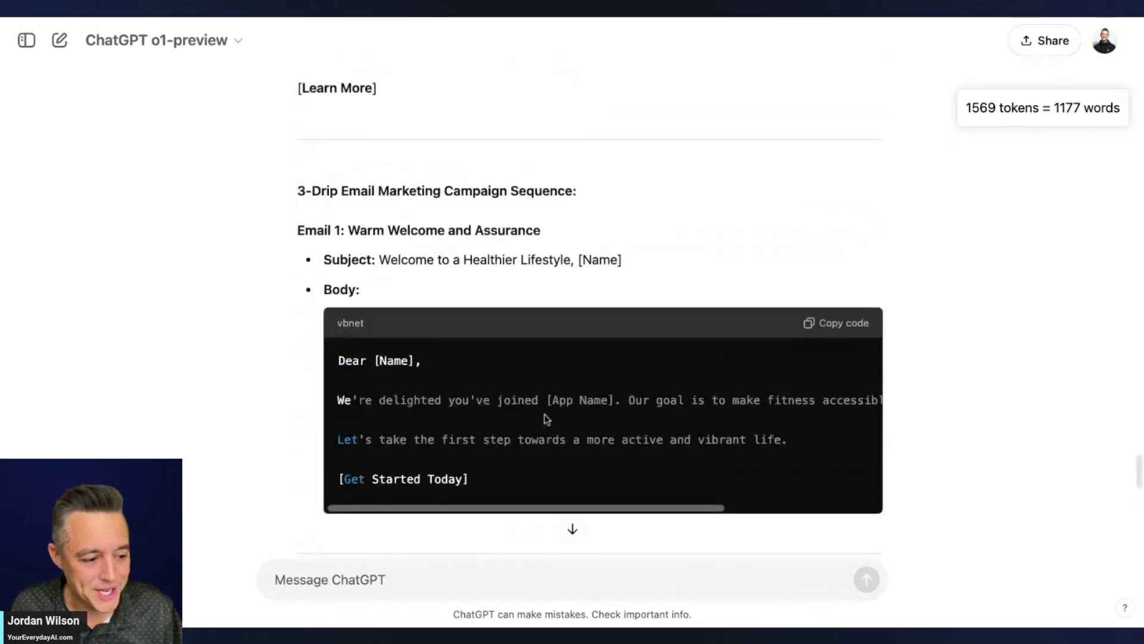
scroll(545, 418, "up", 20)
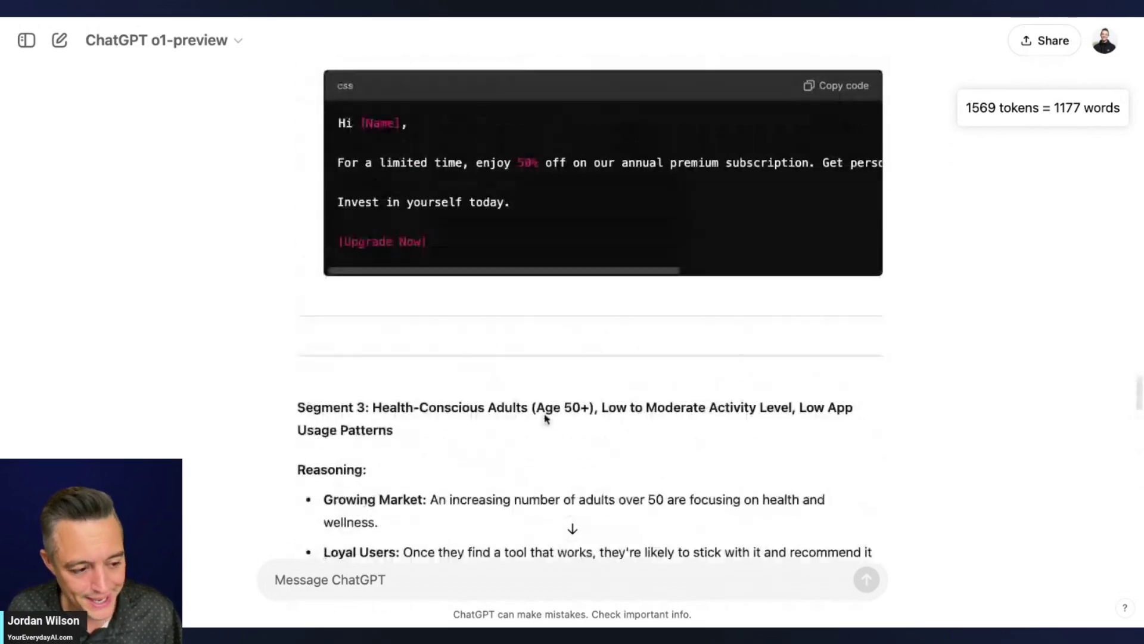
scroll(545, 419, "up", 5)
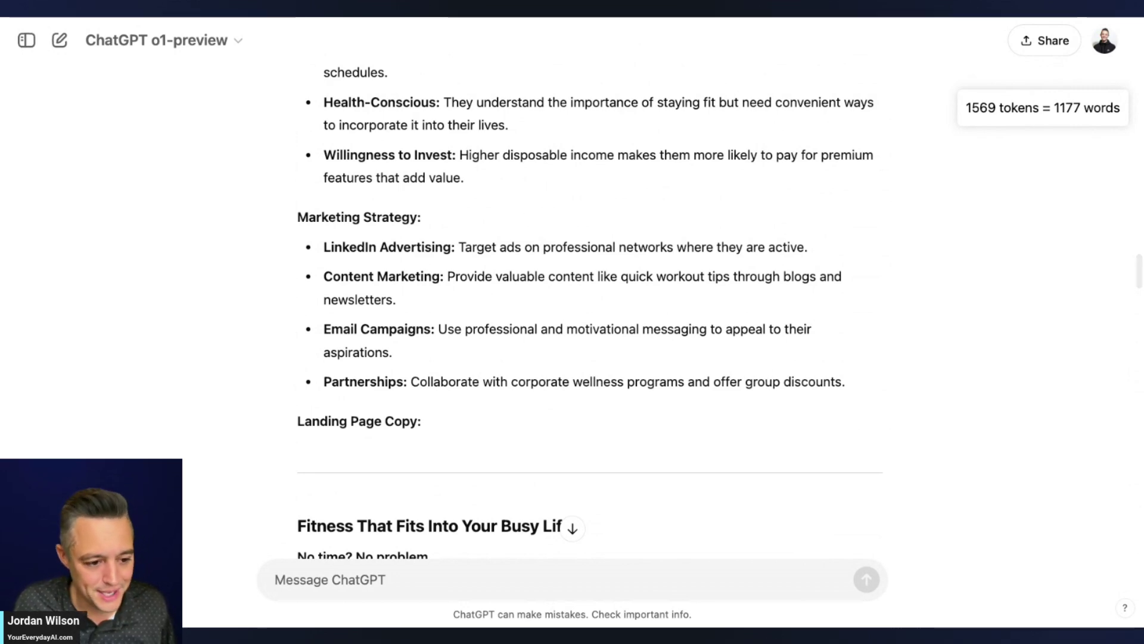
Step: Switch to the Everyday AI website and go to the beginning of its AI Podcast Episodes page
key("ctrl+Tab")
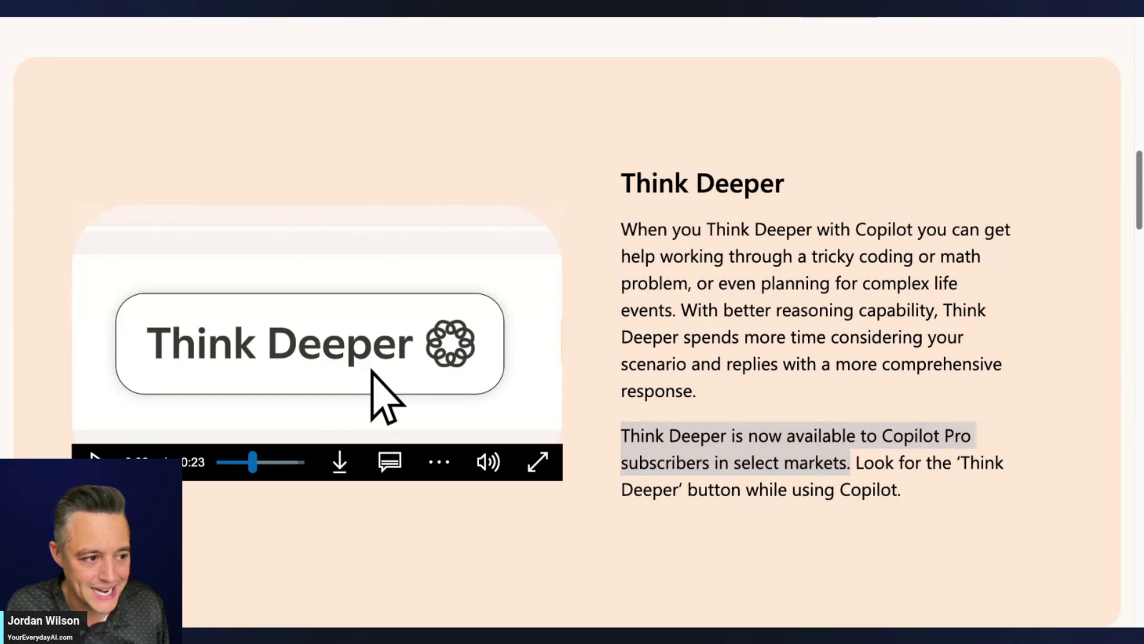
key("ctrl+Tab")
scroll(528, 205, "up", 20)
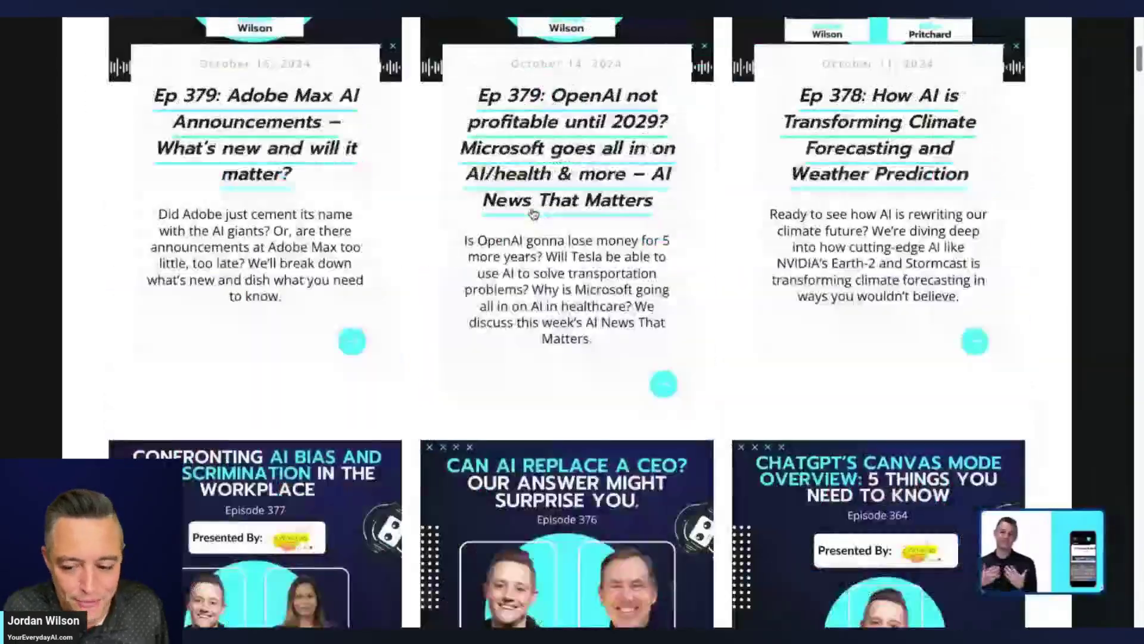
scroll(529, 205, "down", 1)
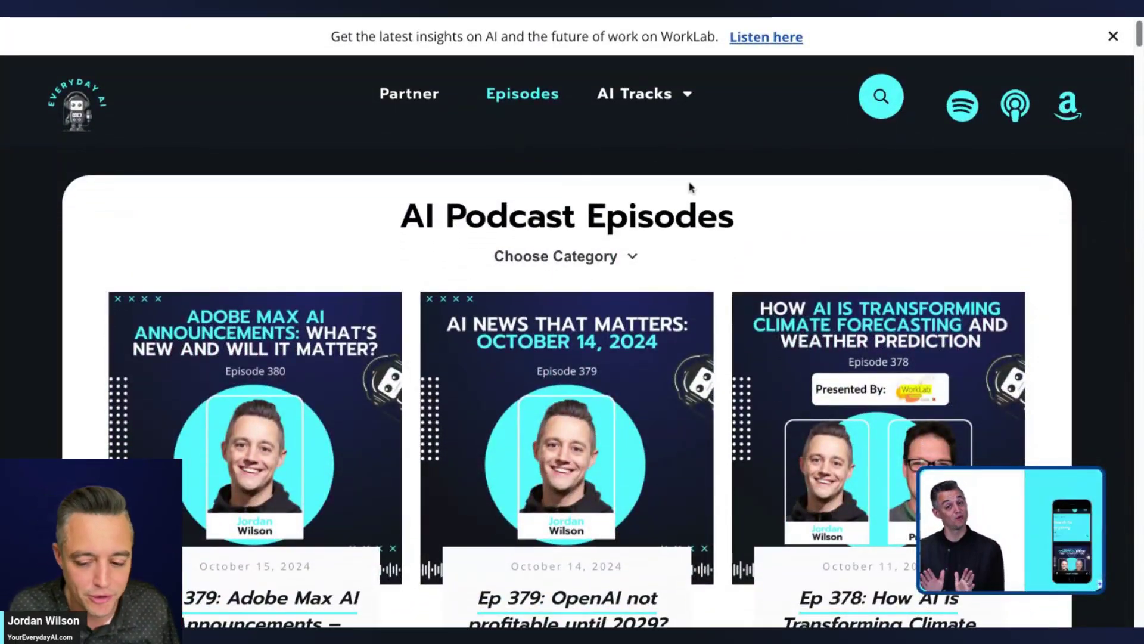